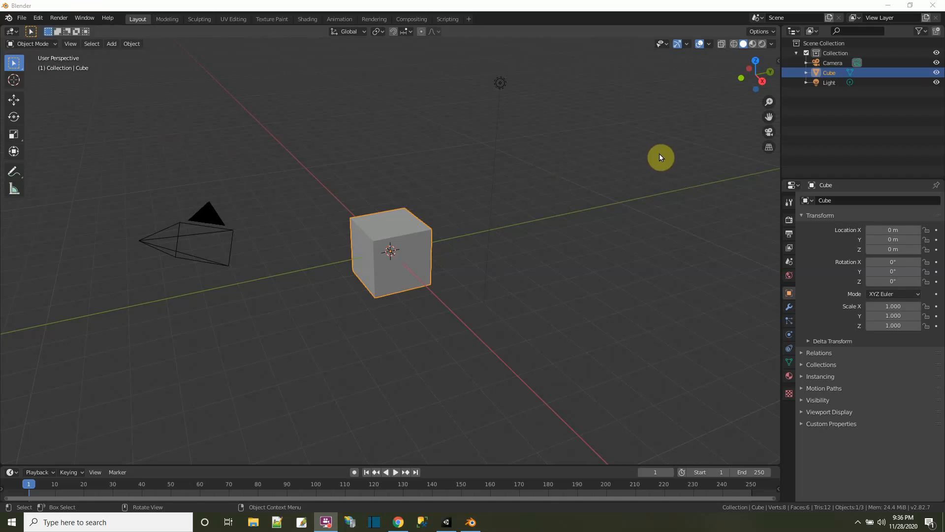
Step: Delete the Camera and Light objects from the scene collection
{"action": "left_click", "coordinate": [842, 63]}
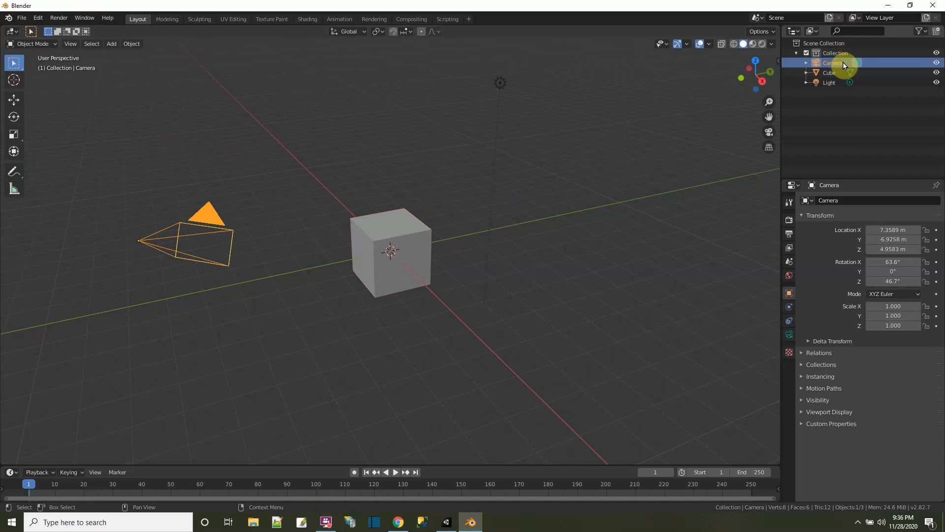
{"action": "left_click", "coordinate": [835, 81], "text": "ctrl"}
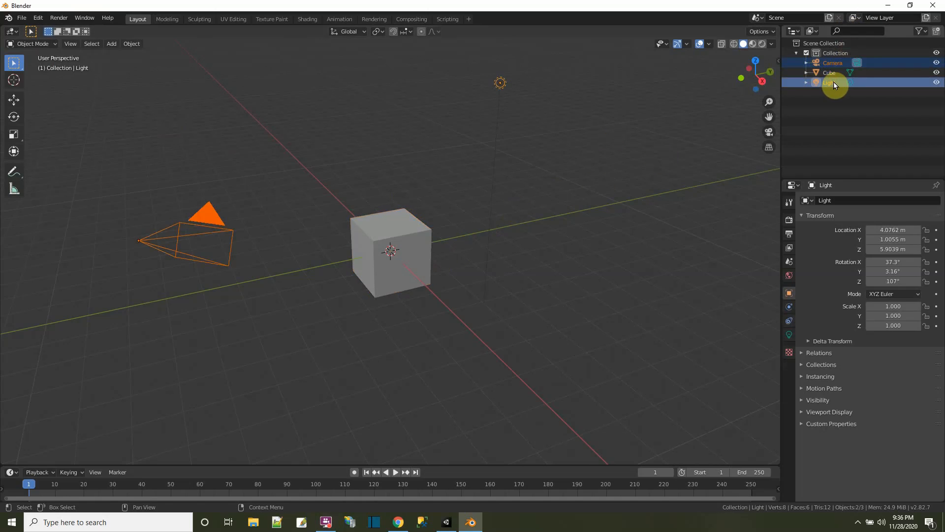
{"action": "right_click", "coordinate": [834, 82]}
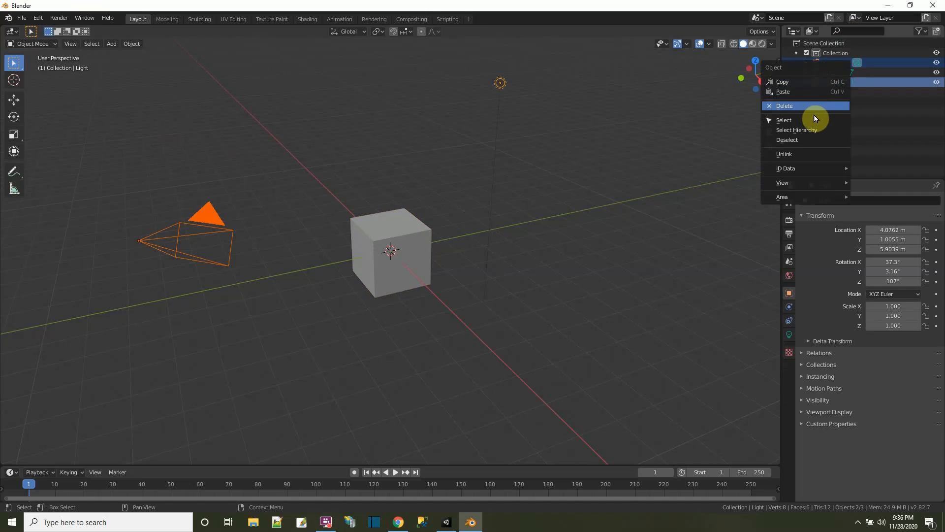
{"action": "left_click", "coordinate": [808, 107]}
Step: Rename the Cube object as Road
{"action": "left_click", "coordinate": [825, 63]}
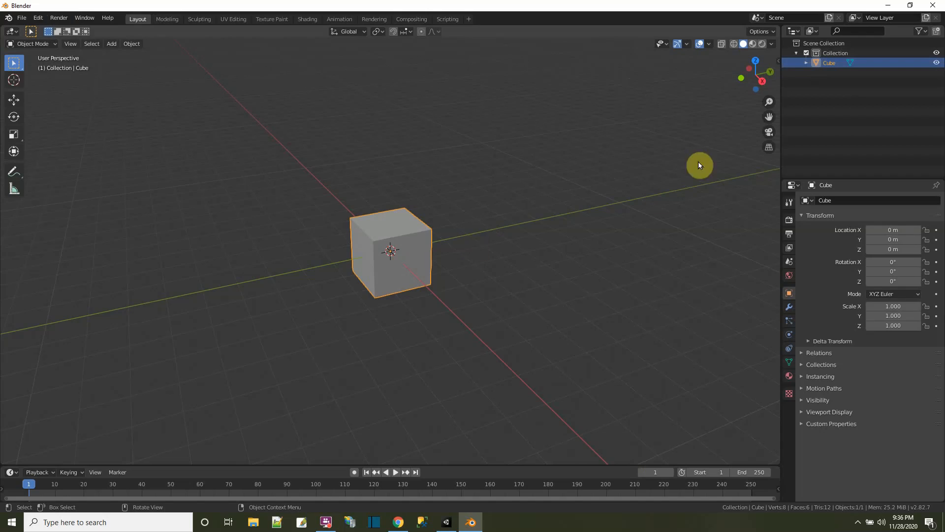
{"action": "double_click", "coordinate": [834, 64]}
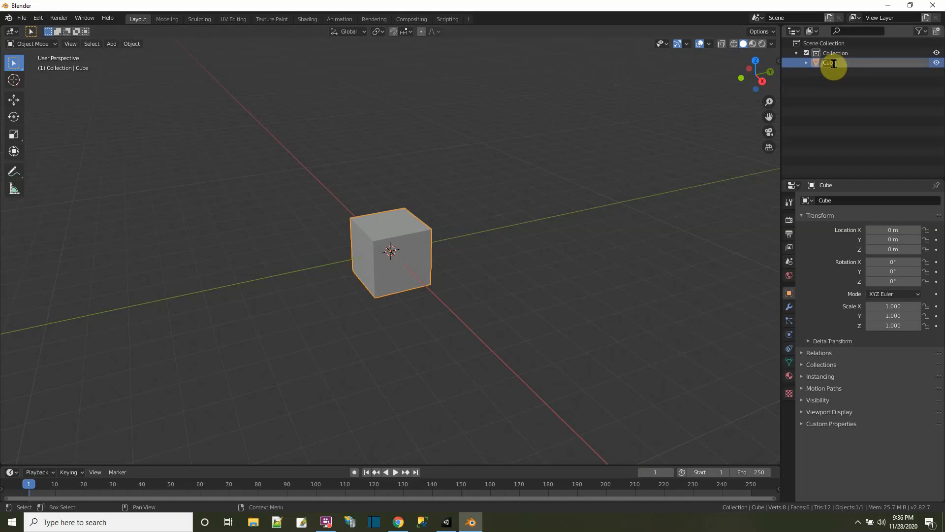
{"action": "key", "text": "Return"}
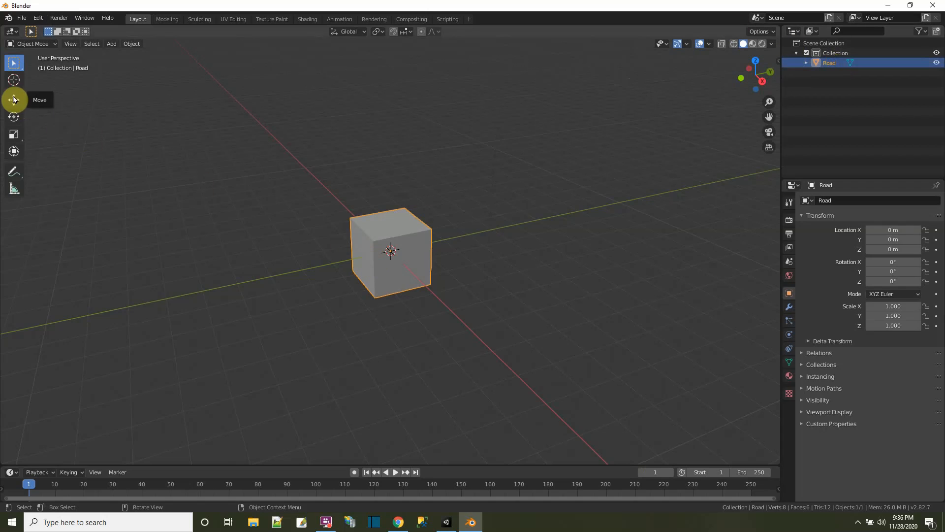
Step: Scale the Road into a flat, wide slab of about 5.9 in X, 11.8 in Y and 0.6 in Z
{"action": "scroll", "coordinate": [380, 254], "scroll_direction": "down", "scroll_amount": 4}
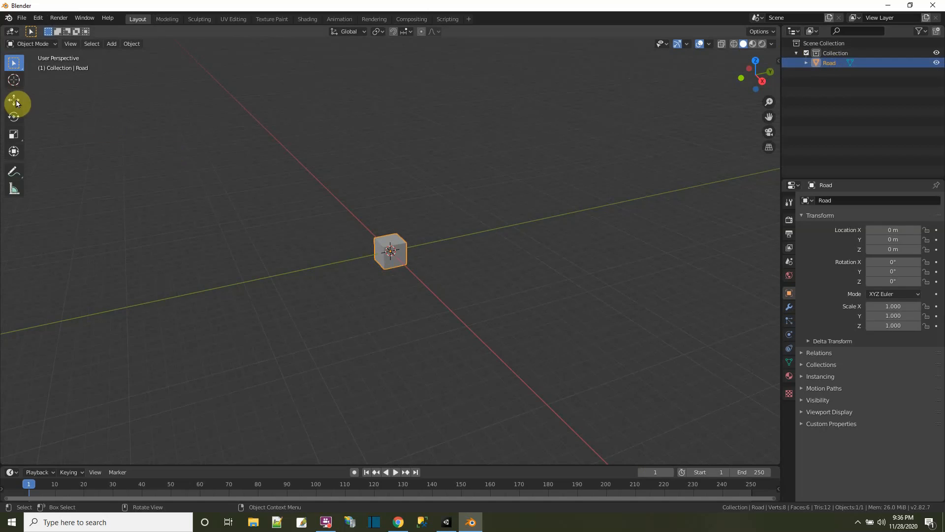
{"action": "left_click", "coordinate": [13, 134]}
{"action": "left_click_drag", "start_coordinate": [388, 215], "coordinate": [394, 229]}
{"action": "left_click_drag", "start_coordinate": [407, 266], "coordinate": [463, 329]}
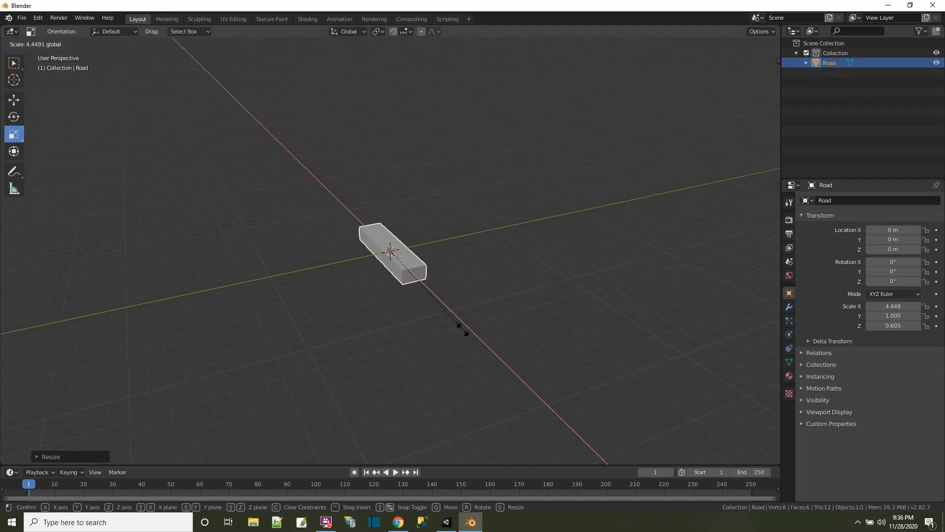
{"action": "left_click_drag", "start_coordinate": [497, 364], "coordinate": [459, 298]}
{"action": "scroll", "coordinate": [432, 229], "scroll_direction": "down", "scroll_amount": 2}
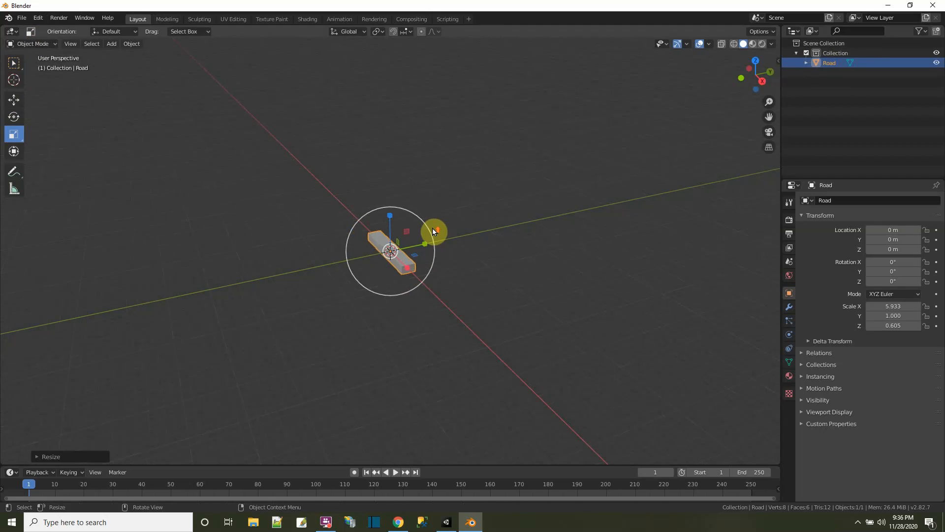
{"action": "scroll", "coordinate": [432, 228], "scroll_direction": "up", "scroll_amount": 8}
{"action": "left_click_drag", "start_coordinate": [424, 243], "coordinate": [14, 183]}
{"action": "scroll", "coordinate": [313, 343], "scroll_direction": "down", "scroll_amount": 3}
{"action": "scroll", "coordinate": [313, 343], "scroll_direction": "up", "scroll_amount": 2}
{"action": "scroll", "coordinate": [313, 344], "scroll_direction": "down", "scroll_amount": 2}
Step: Switch the Road object to Edit Mode with face selection
{"action": "left_click", "coordinate": [53, 44]}
{"action": "left_click", "coordinate": [44, 65]}
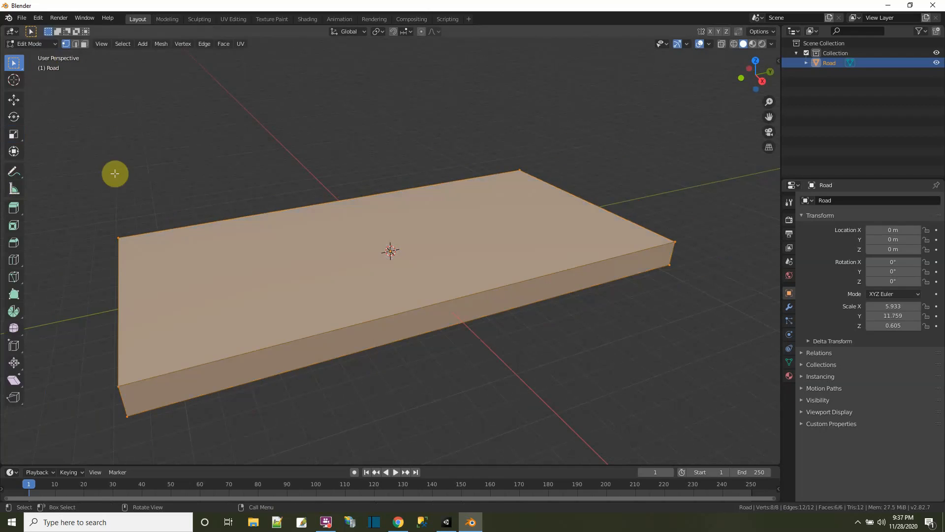
{"action": "left_click", "coordinate": [85, 46]}
{"action": "middle_click_drag", "start_coordinate": [246, 266], "coordinate": [285, 232]}
{"action": "scroll", "coordinate": [387, 279], "scroll_direction": "down", "scroll_amount": 3}
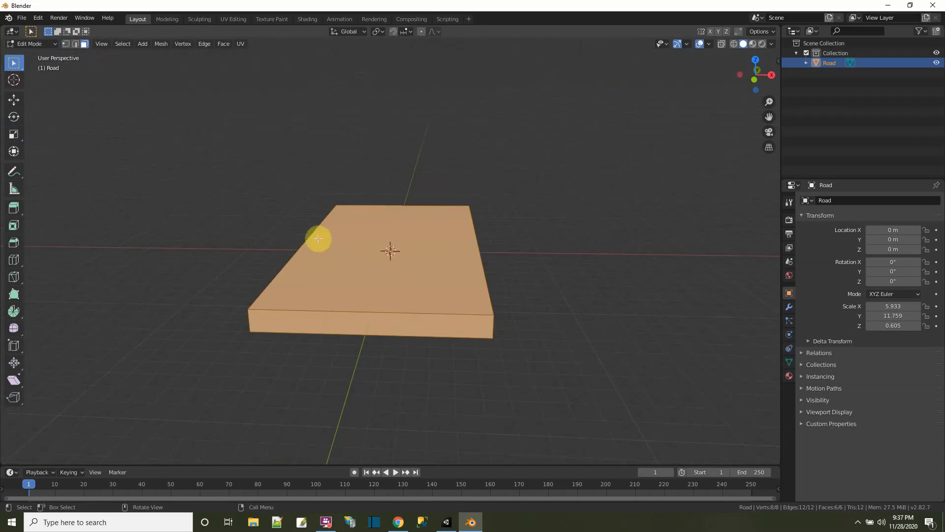
Step: Extrude the slab's narrow end face outward along the Y direction to add a second road section
{"action": "left_click", "coordinate": [399, 323]}
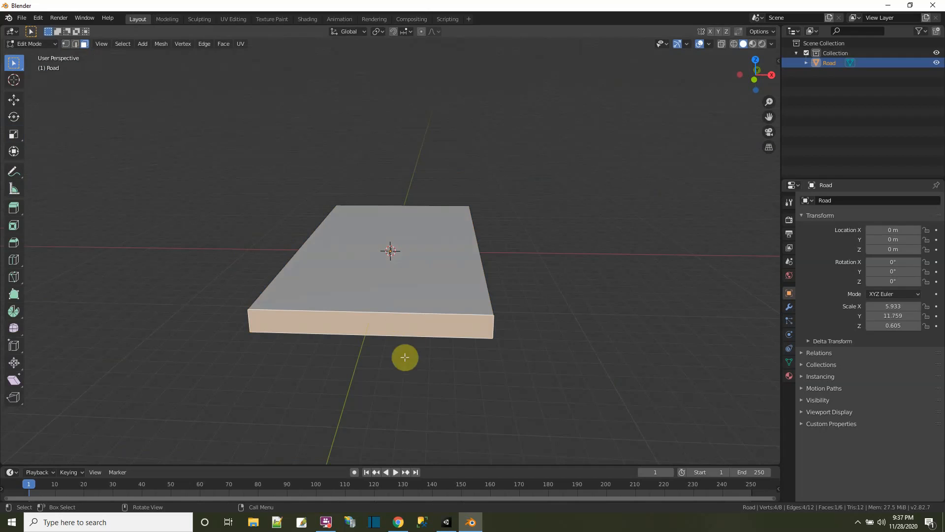
{"action": "middle_click_drag", "start_coordinate": [408, 374], "coordinate": [254, 388]}
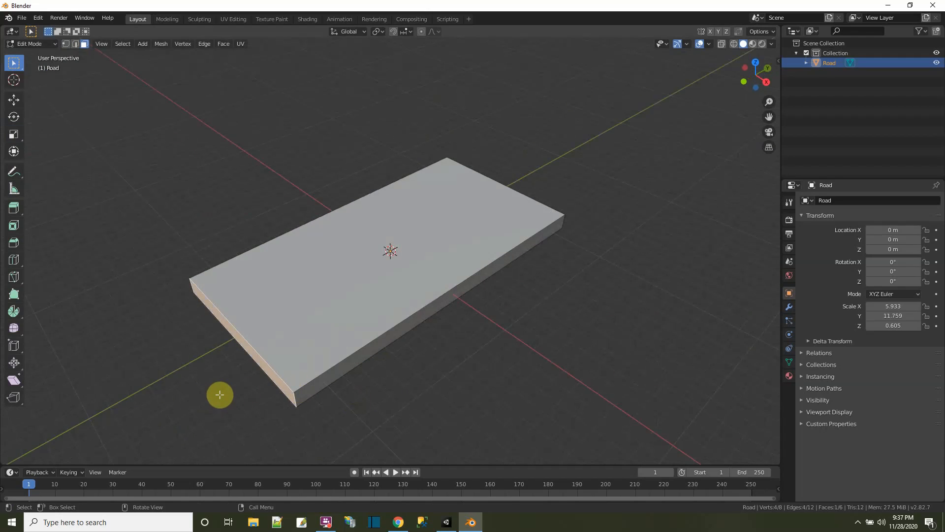
{"action": "key", "text": "e"}
{"action": "left_click", "coordinate": [713, 61]}
Step: Rotate the new end face about the vertical axis and move it sideways to form the road's first bend
{"action": "middle_click_drag", "start_coordinate": [486, 331], "coordinate": [497, 302]}
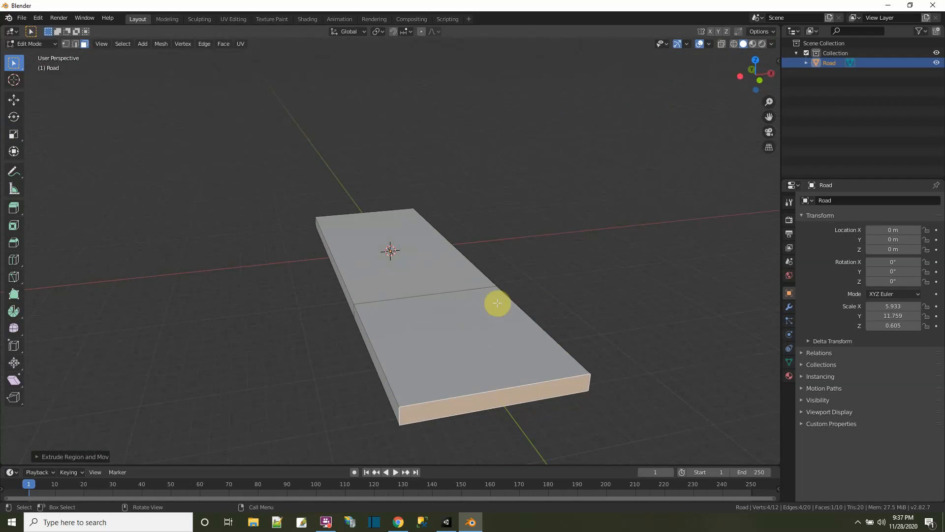
{"action": "left_click", "coordinate": [14, 117]}
{"action": "left_click_drag", "start_coordinate": [489, 423], "coordinate": [459, 405]}
{"action": "left_click", "coordinate": [12, 100]}
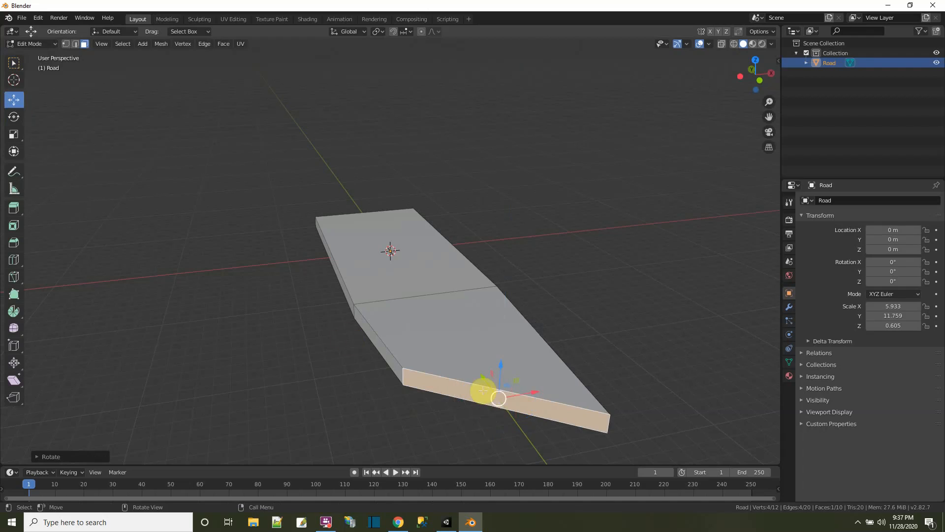
{"action": "middle_click_drag", "start_coordinate": [538, 411], "coordinate": [189, 365]}
{"action": "left_click_drag", "start_coordinate": [190, 369], "coordinate": [142, 318]}
{"action": "middle_click_drag", "start_coordinate": [319, 439], "coordinate": [154, 369]}
{"action": "mouse_move", "coordinate": [470, 275]}
{"action": "middle_mouse_down"}
{"action": "mouse_move", "coordinate": [441, 302]}
{"action": "mouse_move", "coordinate": [461, 275]}
{"action": "middle_mouse_up"}
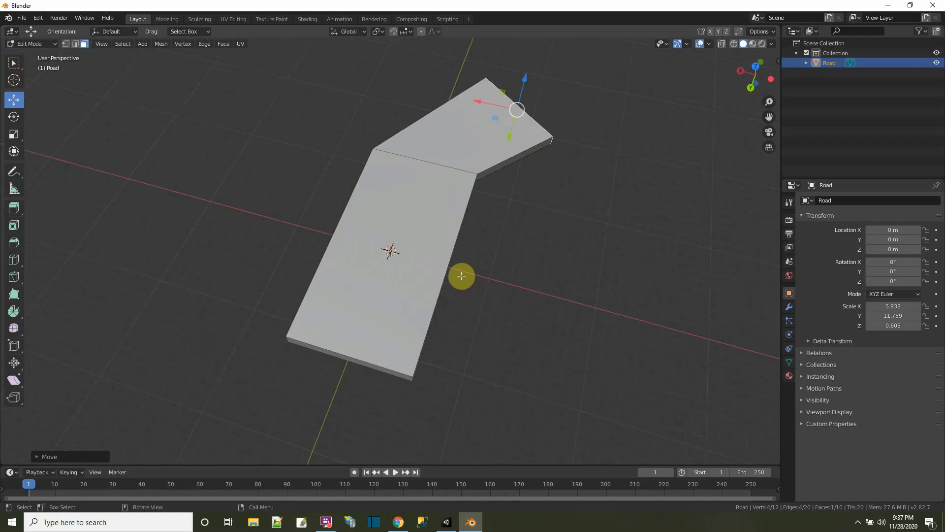
Step: Extrude the angled end face about 16 m to add a third road section
{"action": "middle_click_drag", "start_coordinate": [521, 217], "coordinate": [338, 348], "text": "shift"}
{"action": "middle_click_drag", "start_coordinate": [438, 359], "coordinate": [155, 227]}
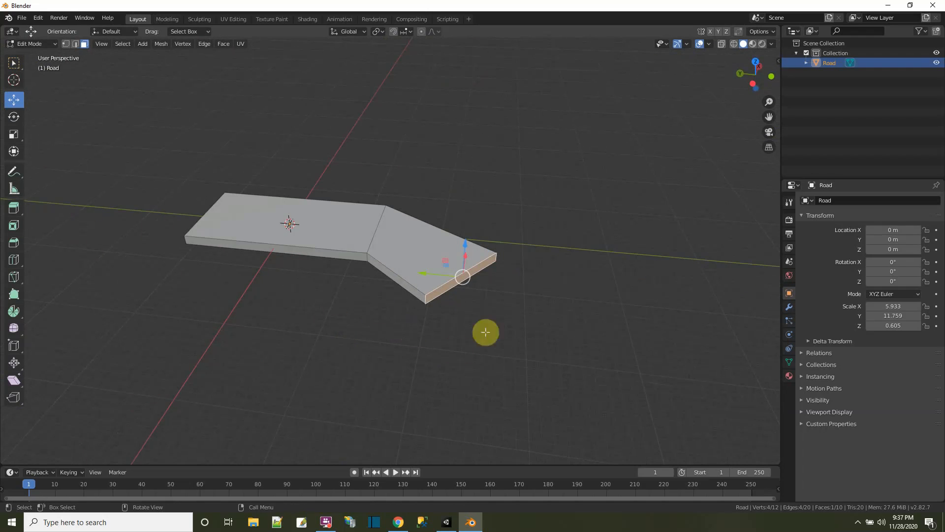
{"action": "key", "text": "e"}
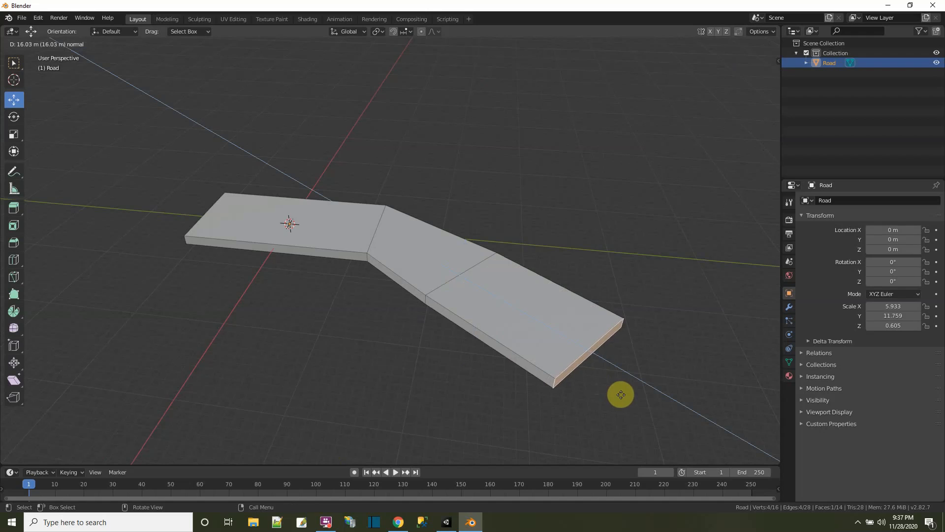
{"action": "left_click", "coordinate": [621, 394]}
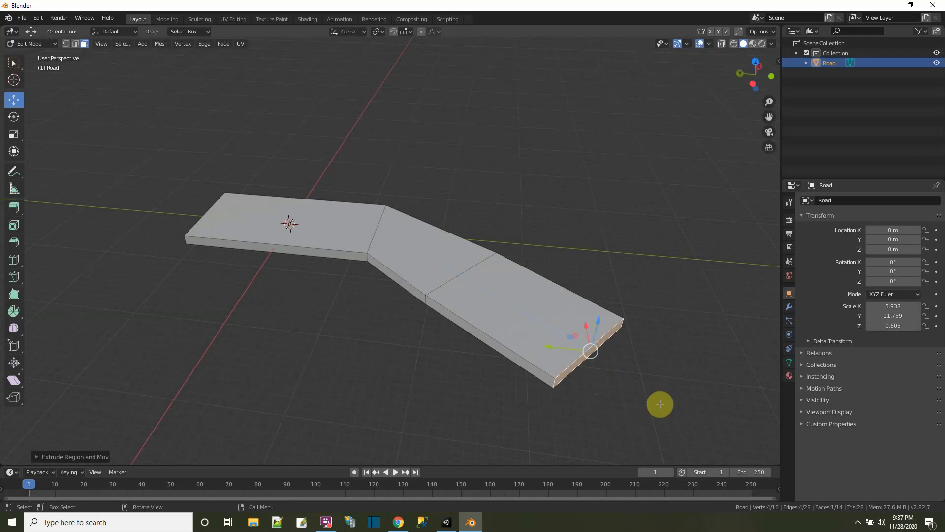
Step: Rotate the third section's end face about the vertical axis and shift it horizontally so the road keeps curving
{"action": "key", "text": "r"}
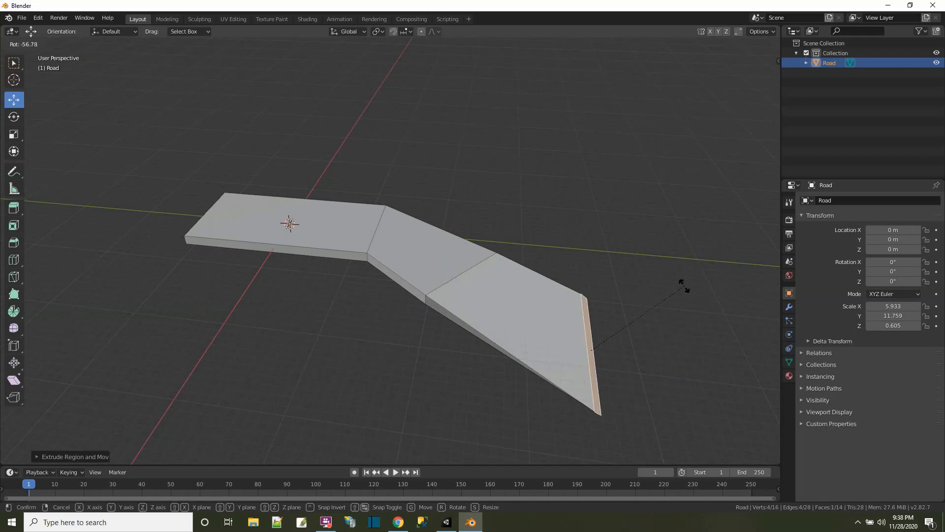
{"action": "left_click", "coordinate": [620, 411]}
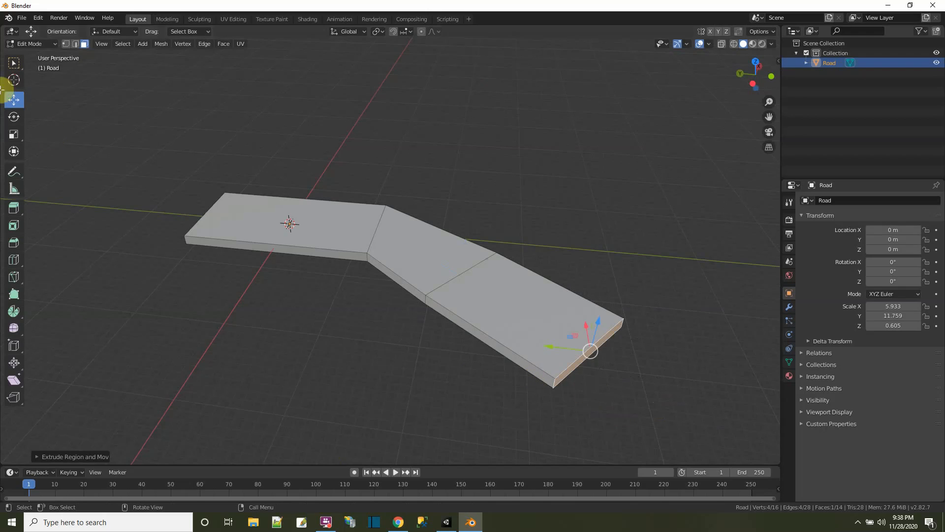
{"action": "left_click", "coordinate": [14, 118]}
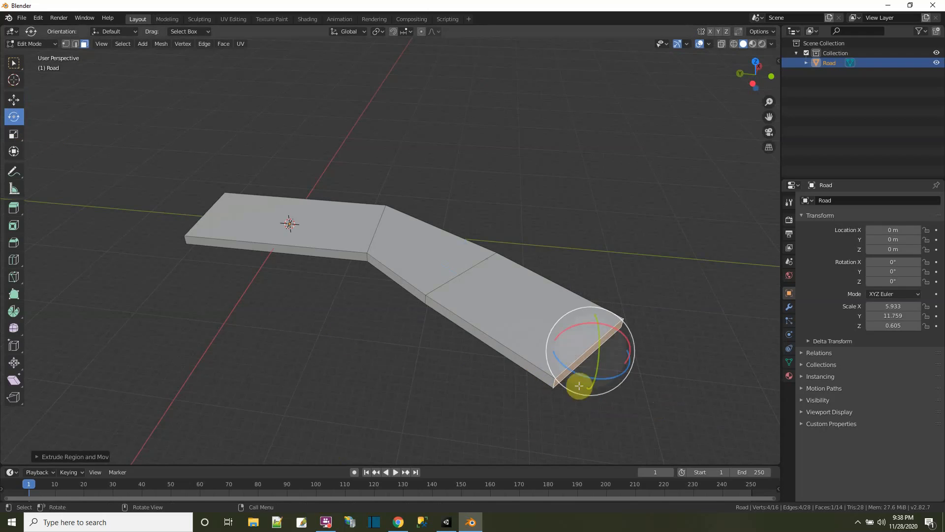
{"action": "left_click_drag", "start_coordinate": [580, 375], "coordinate": [551, 359]}
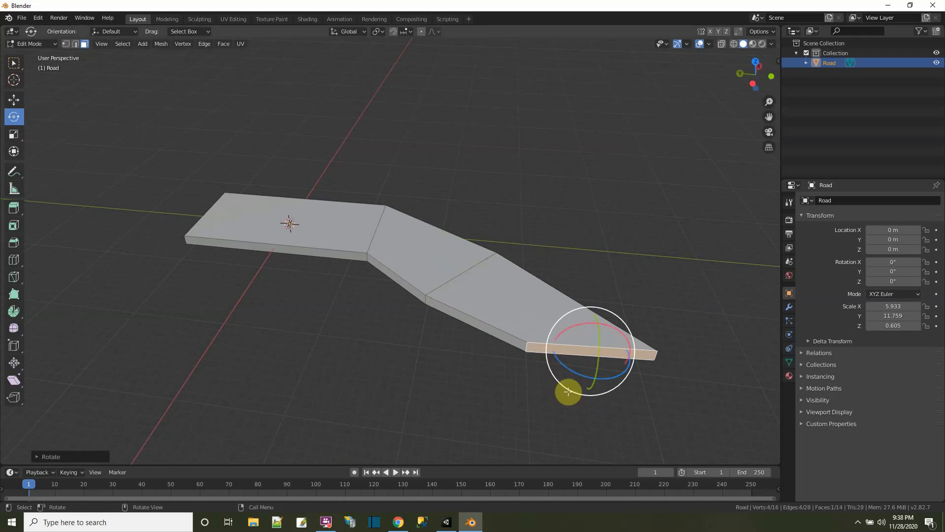
{"action": "left_click", "coordinate": [14, 102]}
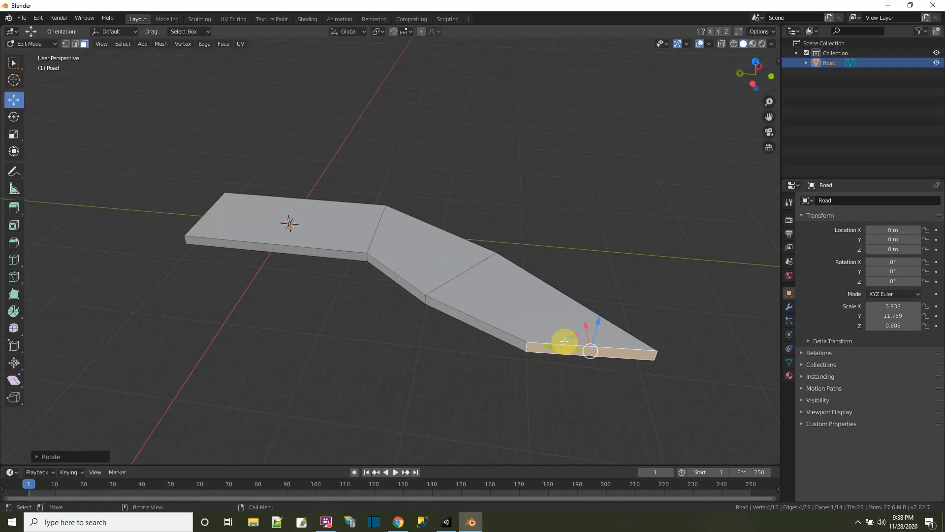
{"action": "left_click_drag", "start_coordinate": [568, 335], "coordinate": [451, 358]}
{"action": "middle_click_drag", "start_coordinate": [407, 406], "coordinate": [542, 425]}
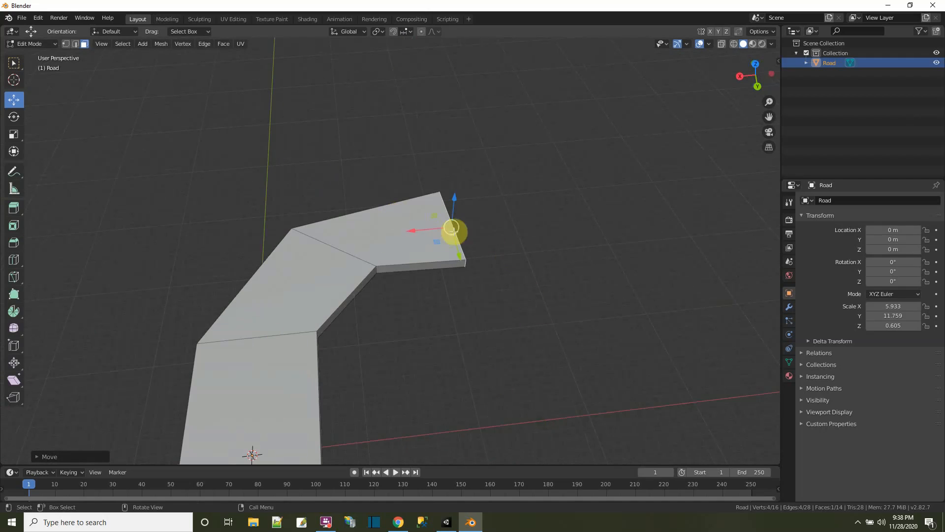
{"action": "left_click_drag", "start_coordinate": [411, 229], "coordinate": [517, 203]}
{"action": "middle_click_drag", "start_coordinate": [618, 342], "coordinate": [581, 330]}
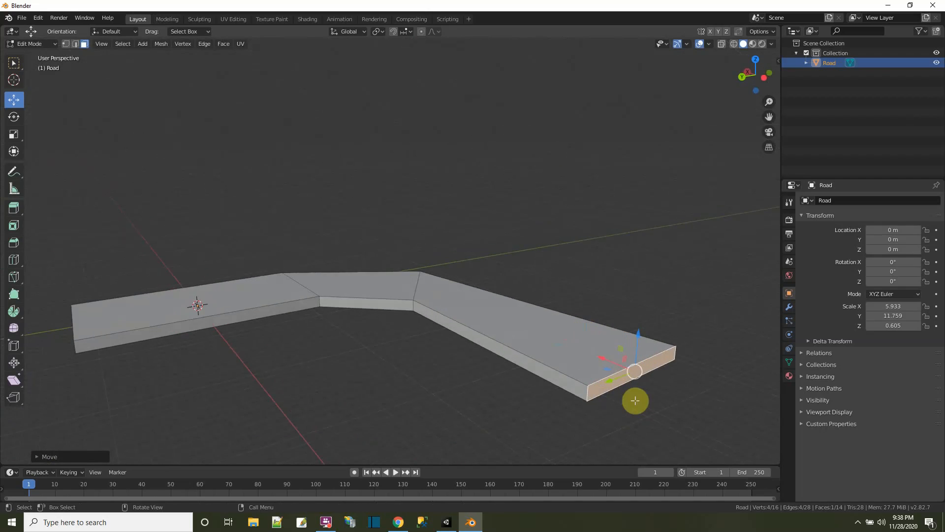
Step: Extrude the third section's end face outward to add a fourth road section
{"action": "scroll", "coordinate": [635, 400], "scroll_direction": "down", "scroll_amount": 2}
{"action": "key", "text": "e"}
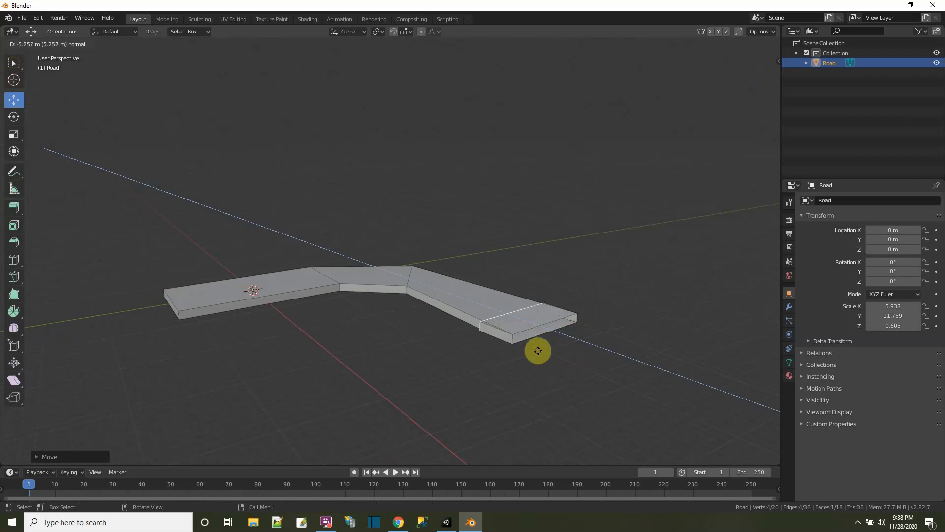
{"action": "left_click", "coordinate": [700, 104]}
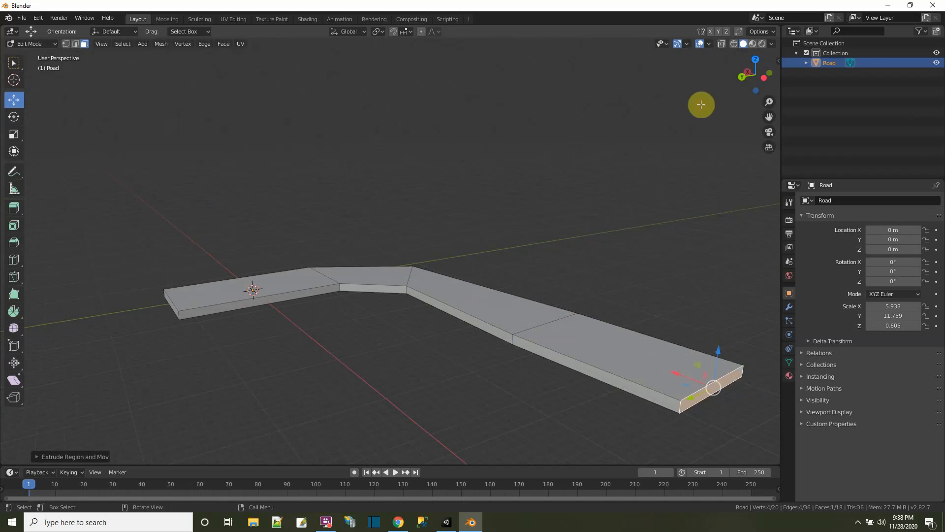
{"action": "middle_click_drag", "start_coordinate": [597, 144], "coordinate": [652, 193]}
{"action": "scroll", "coordinate": [13, 93], "scroll_direction": "up", "scroll_amount": 2}
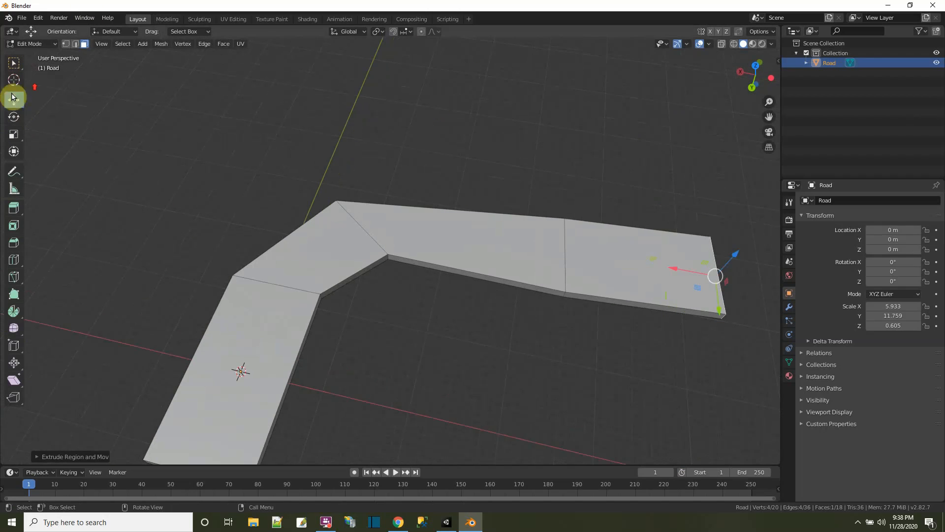
Step: Rotate the fourth section's end face and move it so the road turns back toward the starting side
{"action": "left_click", "coordinate": [13, 117]}
{"action": "scroll", "coordinate": [715, 335], "scroll_direction": "up", "scroll_amount": 1}
{"action": "scroll", "coordinate": [715, 334], "scroll_direction": "down", "scroll_amount": 2}
{"action": "left_click_drag", "start_coordinate": [644, 289], "coordinate": [564, 354]}
{"action": "left_click", "coordinate": [14, 99]}
Step: Extrude the fourth section's end face along its normal to add a fifth road section
{"action": "scroll", "coordinate": [522, 280], "scroll_direction": "down", "scroll_amount": 3}
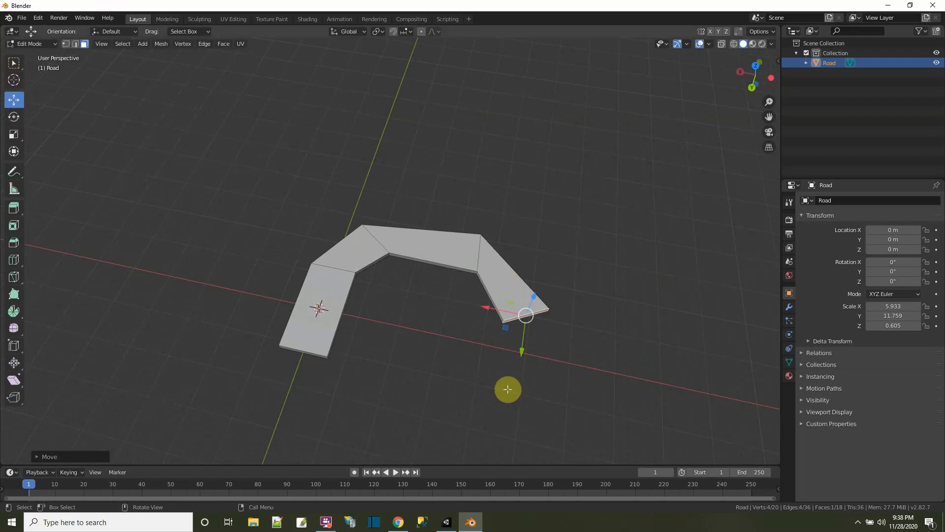
{"action": "key", "text": "e"}
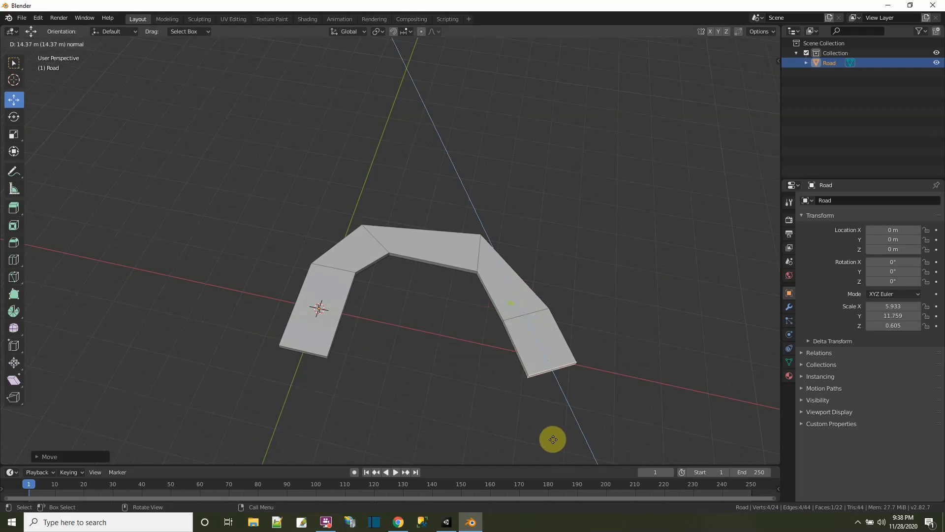
{"action": "left_click", "coordinate": [561, 453]}
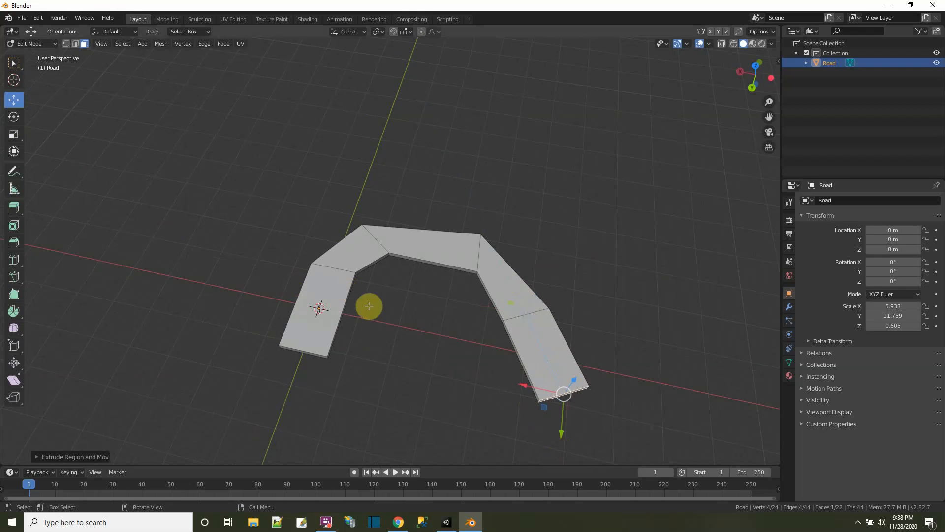
Step: Rotate the fifth section's end face and move it inward so the road curves toward its starting end
{"action": "left_click", "coordinate": [14, 117]}
{"action": "mouse_move", "coordinate": [530, 408]}
{"action": "left_mouse_down"}
{"action": "mouse_move", "coordinate": [513, 380]}
{"action": "mouse_move", "coordinate": [528, 409]}
{"action": "left_mouse_up"}
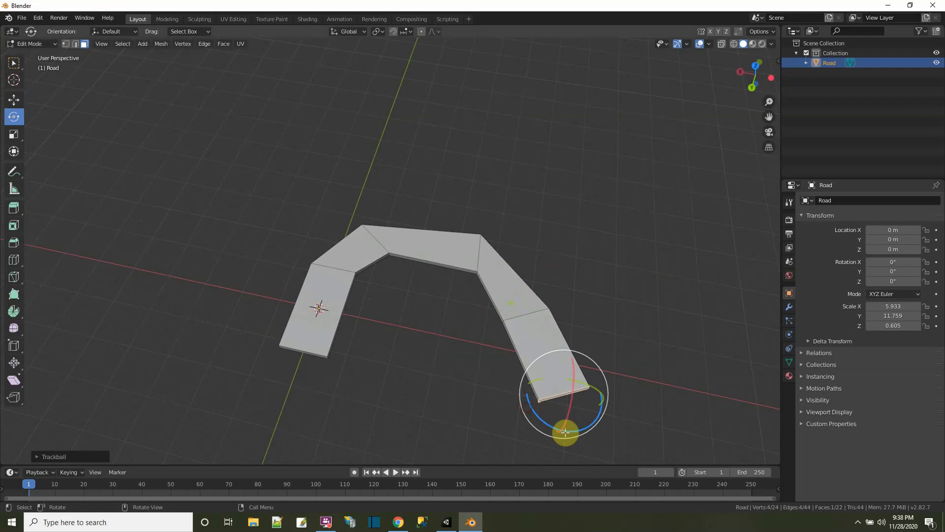
{"action": "left_click_drag", "start_coordinate": [589, 425], "coordinate": [429, 423]}
{"action": "left_click", "coordinate": [13, 99]}
{"action": "middle_click_drag", "start_coordinate": [388, 340], "coordinate": [368, 273]}
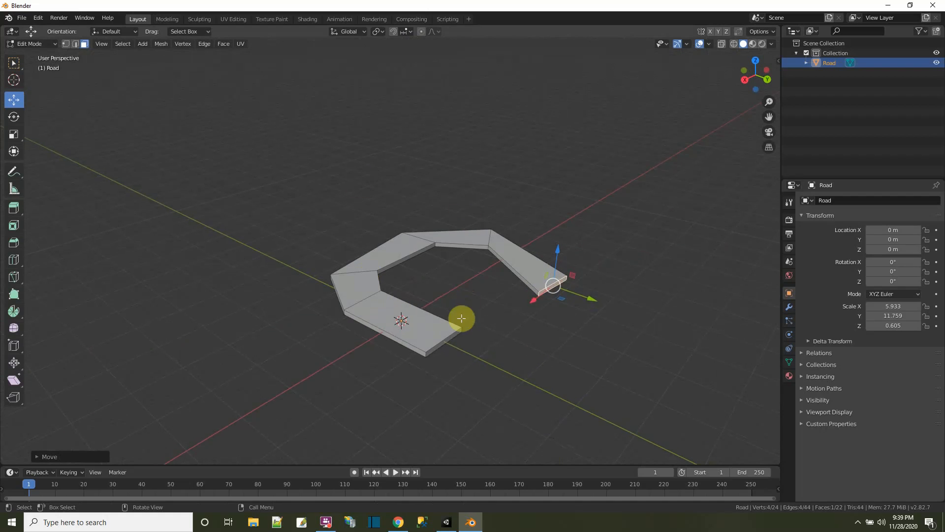
{"action": "left_click_drag", "start_coordinate": [565, 299], "coordinate": [538, 296]}
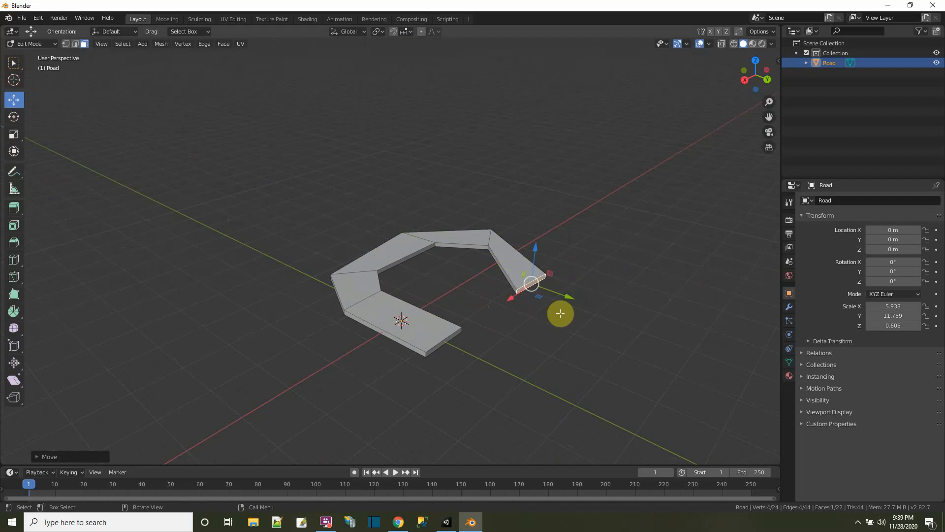
Step: Extrude a sixth road section from the end face, rotating and moving its end so the road bends outward
{"action": "key", "text": "e"}
{"action": "left_click", "coordinate": [599, 342]}
{"action": "left_click", "coordinate": [13, 117]}
{"action": "left_click_drag", "start_coordinate": [596, 332], "coordinate": [622, 348]}
{"action": "left_click", "coordinate": [14, 101]}
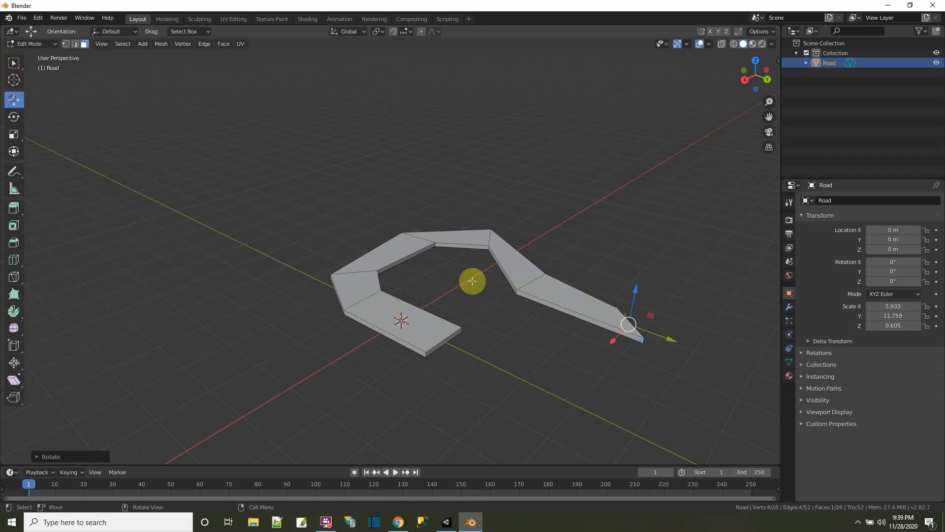
{"action": "left_click_drag", "start_coordinate": [637, 337], "coordinate": [605, 292]}
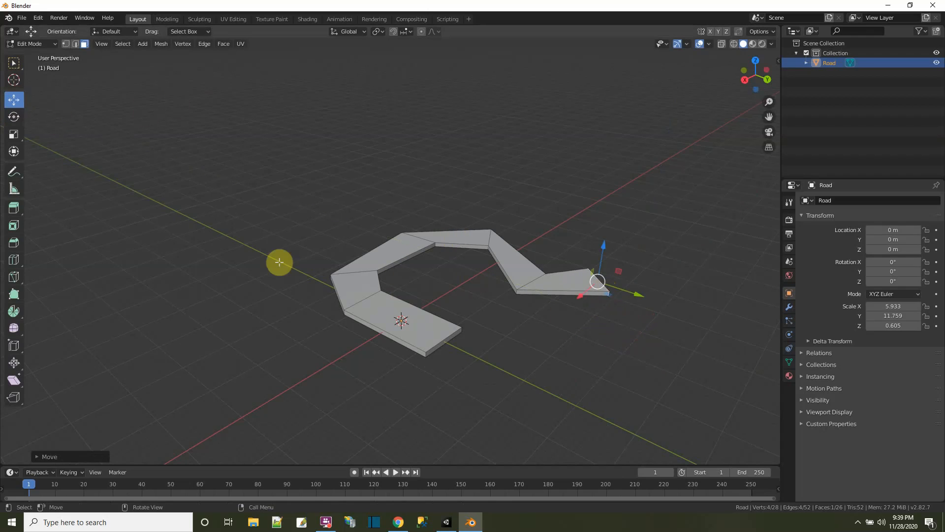
Step: Extrude the sixth section's end face outward to add a seventh road section
{"action": "key", "text": "e"}
{"action": "left_click", "coordinate": [696, 337]}
{"action": "left_click", "coordinate": [727, 333]}
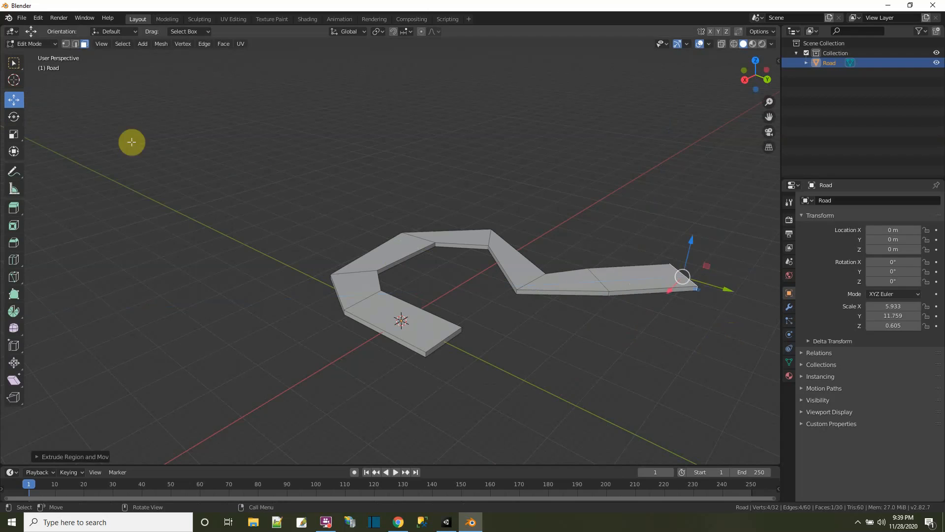
Step: Rotate the seventh section's end face and move it so the road starts bending back toward the starting side
{"action": "left_click", "coordinate": [14, 116]}
{"action": "mouse_move", "coordinate": [706, 289]}
{"action": "left_mouse_down"}
{"action": "mouse_move", "coordinate": [679, 294]}
{"action": "mouse_move", "coordinate": [698, 306]}
{"action": "left_mouse_up"}
{"action": "middle_click_drag", "start_coordinate": [699, 305], "coordinate": [630, 428]}
{"action": "left_click_drag", "start_coordinate": [630, 428], "coordinate": [586, 391]}
{"action": "left_click", "coordinate": [20, 123]}
{"action": "left_click", "coordinate": [20, 103]}
{"action": "left_click_drag", "start_coordinate": [643, 423], "coordinate": [457, 409]}
{"action": "middle_click_drag", "start_coordinate": [456, 408], "coordinate": [560, 402]}
{"action": "left_click_drag", "start_coordinate": [651, 265], "coordinate": [656, 274]}
Step: Extrude the seventh section's end face along its normal to add an eighth road section
{"action": "key", "text": "e"}
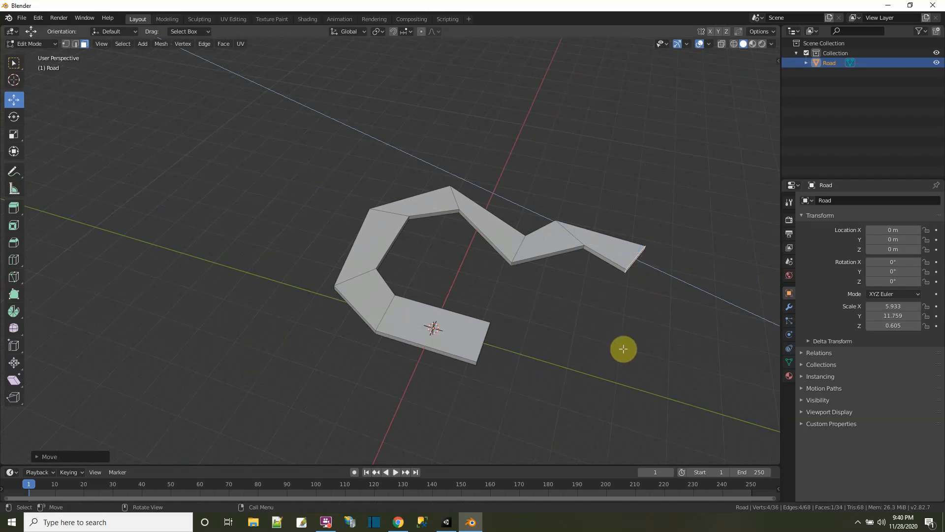
{"action": "left_click", "coordinate": [695, 389]}
{"action": "right_click", "coordinate": [672, 375]}
Step: Rotate the eighth section's end face and move it along X so the road turns back alongside the starting section
{"action": "left_click", "coordinate": [13, 116]}
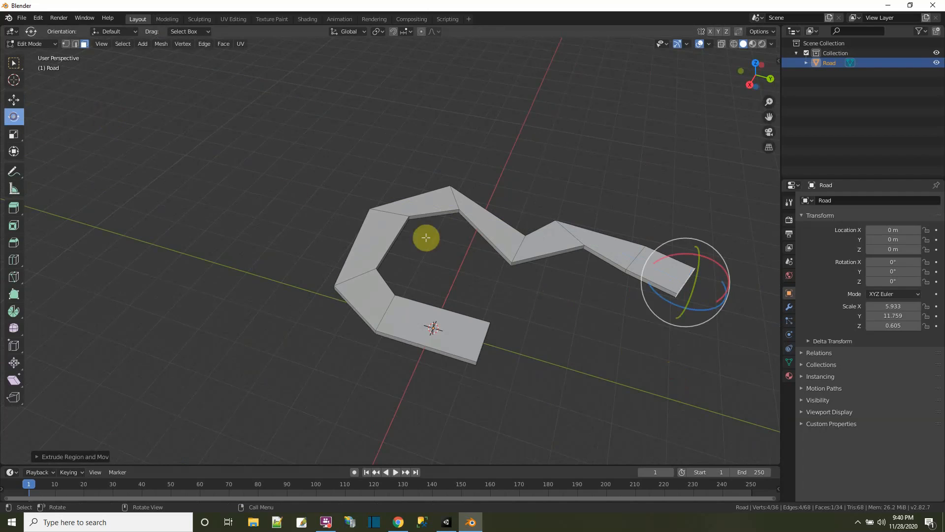
{"action": "left_click_drag", "start_coordinate": [713, 310], "coordinate": [658, 285]}
{"action": "key", "text": "ctrl+z"}
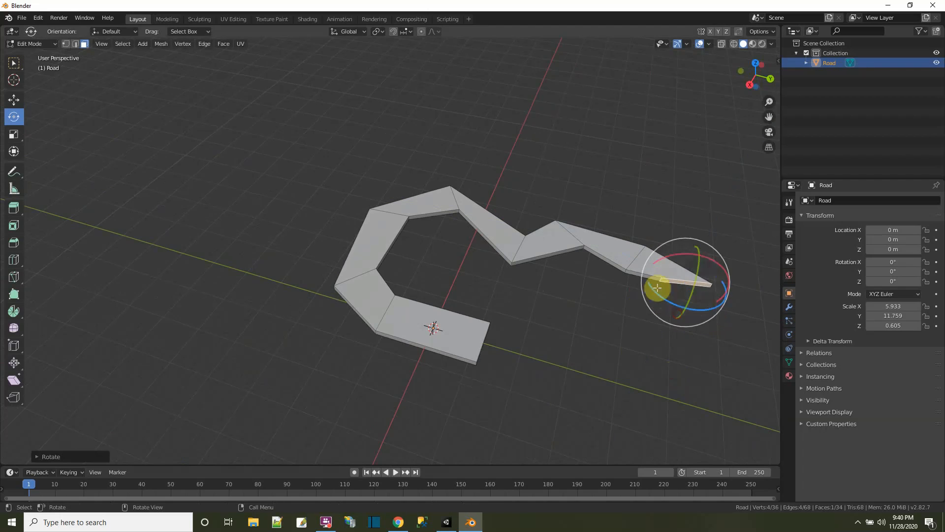
{"action": "left_click", "coordinate": [17, 102]}
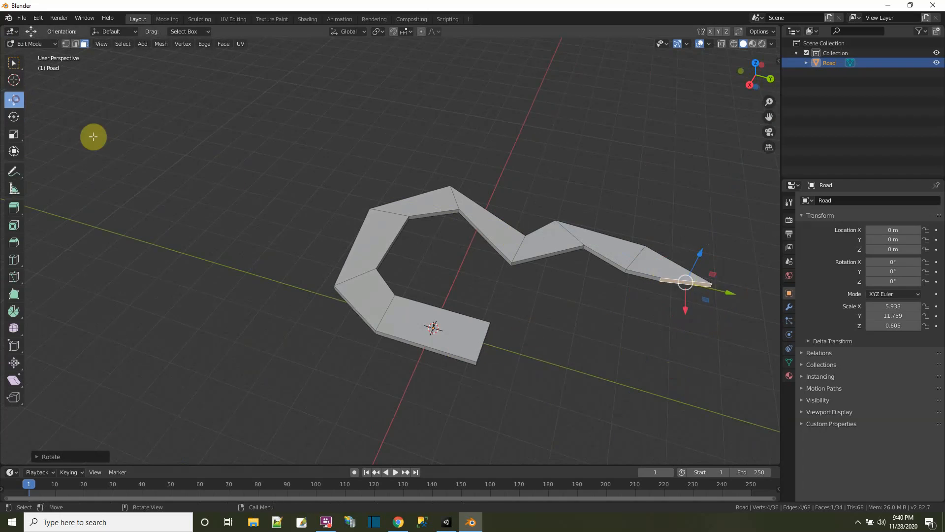
{"action": "left_click_drag", "start_coordinate": [709, 306], "coordinate": [672, 357]}
{"action": "middle_click_drag", "start_coordinate": [618, 366], "coordinate": [579, 357]}
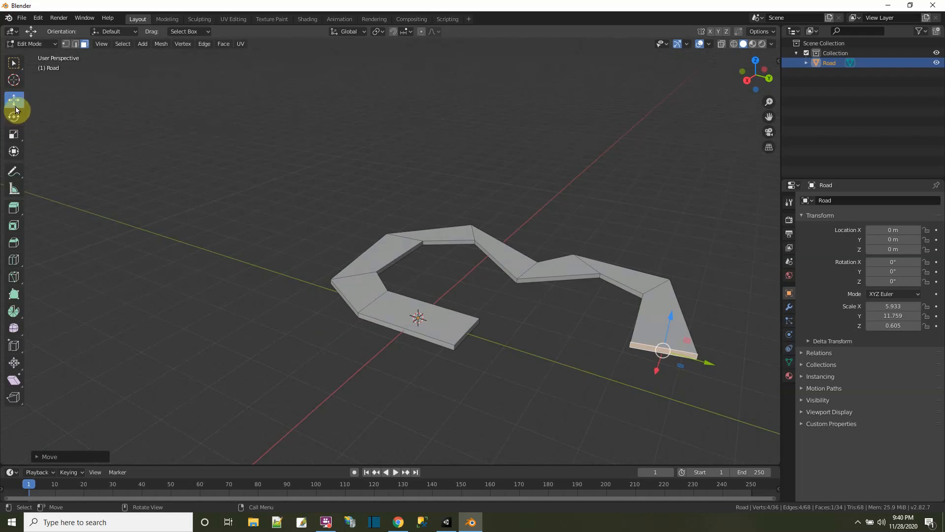
Step: Extrude a ninth road section, moving and rotating its end face inward toward the starting section's open end
{"action": "key", "text": "e"}
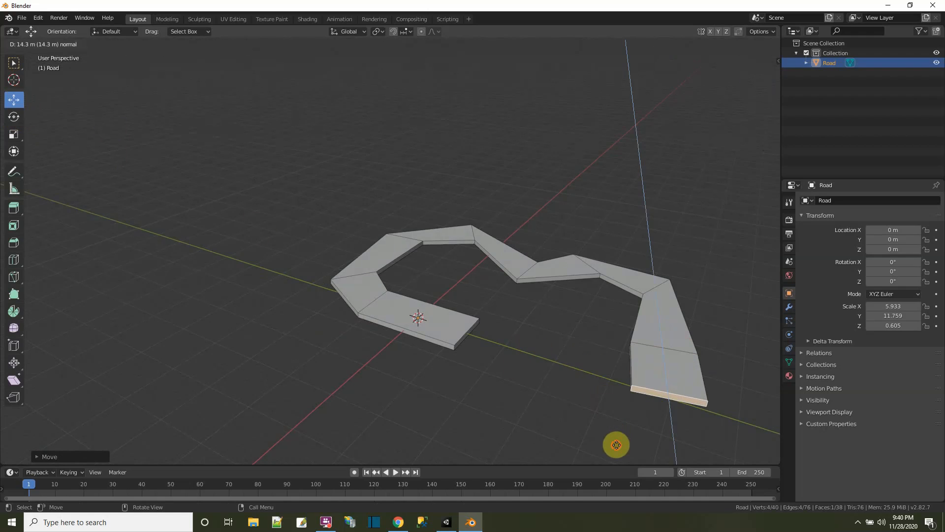
{"action": "left_click", "coordinate": [614, 443]}
{"action": "left_click_drag", "start_coordinate": [682, 412], "coordinate": [556, 371]}
{"action": "middle_click_drag", "start_coordinate": [575, 414], "coordinate": [639, 446]}
{"action": "left_click", "coordinate": [14, 117]}
{"action": "left_click_drag", "start_coordinate": [533, 266], "coordinate": [484, 196]}
Step: Extrude a tenth road section and rotate its end face to line up with the starting section's end
{"action": "key", "text": "e"}
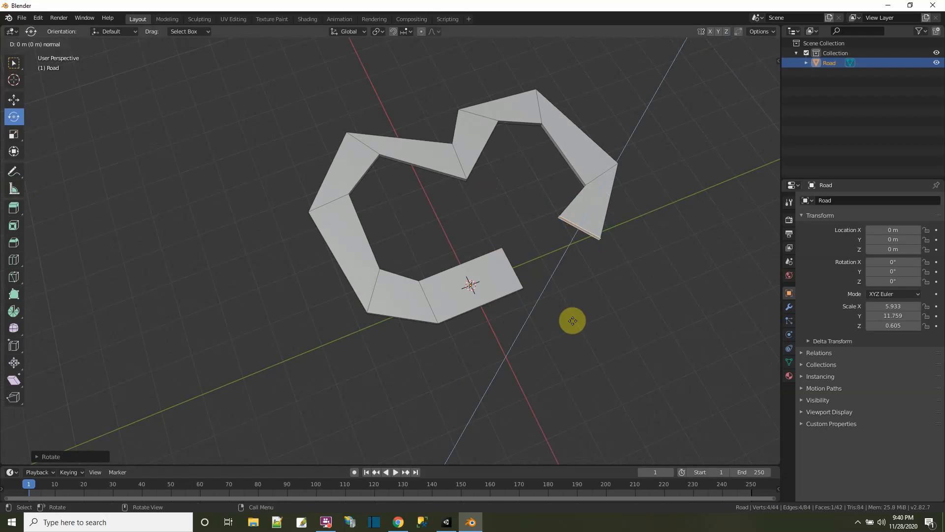
{"action": "left_click", "coordinate": [548, 360]}
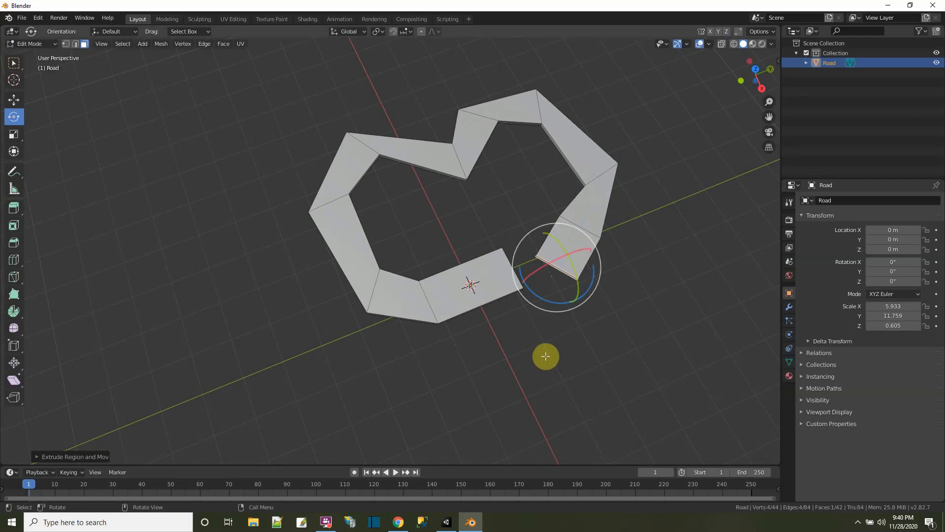
{"action": "left_click_drag", "start_coordinate": [548, 298], "coordinate": [534, 246]}
Step: Delete the tenth section's end face at the gap
{"action": "middle_click_drag", "start_coordinate": [597, 312], "coordinate": [568, 317]}
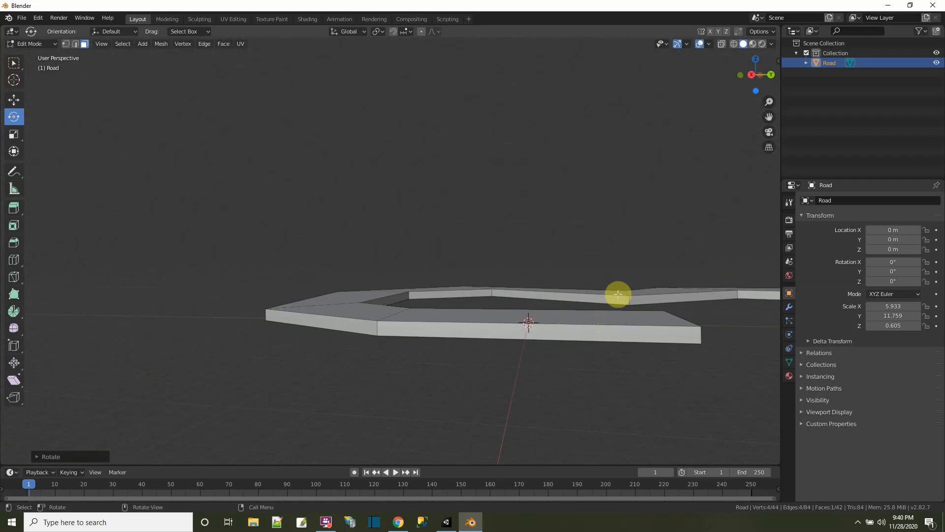
{"action": "middle_click_drag", "start_coordinate": [628, 289], "coordinate": [475, 360]}
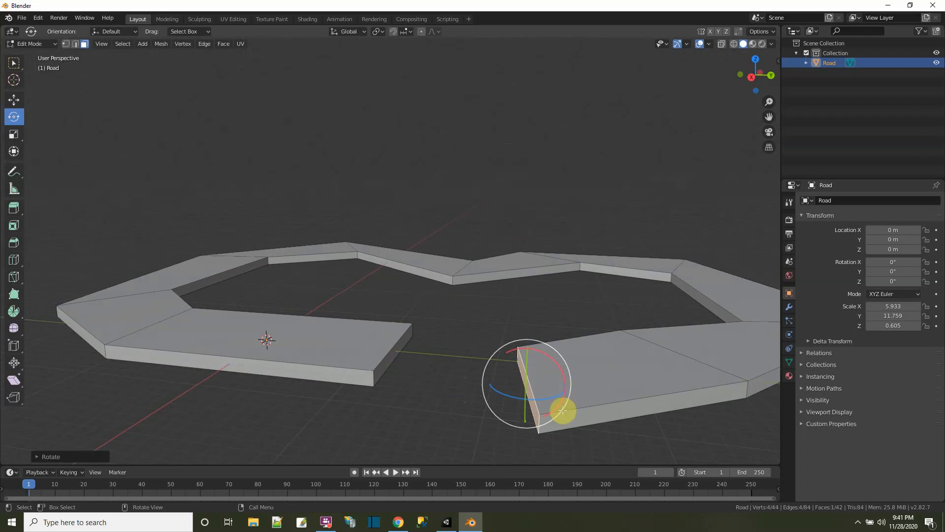
{"action": "left_click", "coordinate": [14, 99]}
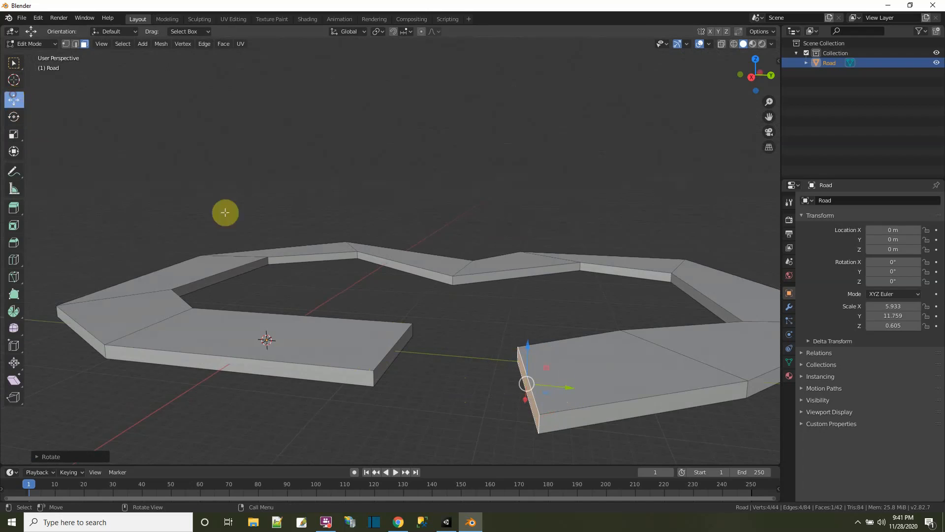
{"action": "right_click", "coordinate": [521, 367]}
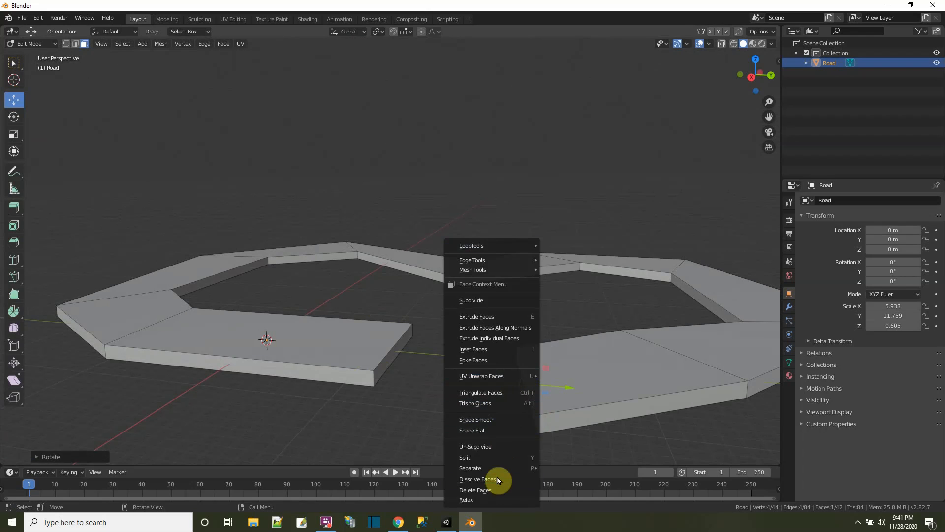
{"action": "left_click", "coordinate": [494, 490]}
Step: Delete the starting section's end face that faces the gap
{"action": "middle_click_drag", "start_coordinate": [485, 424], "coordinate": [491, 403]}
{"action": "scroll", "coordinate": [492, 403], "scroll_direction": "up", "scroll_amount": 5}
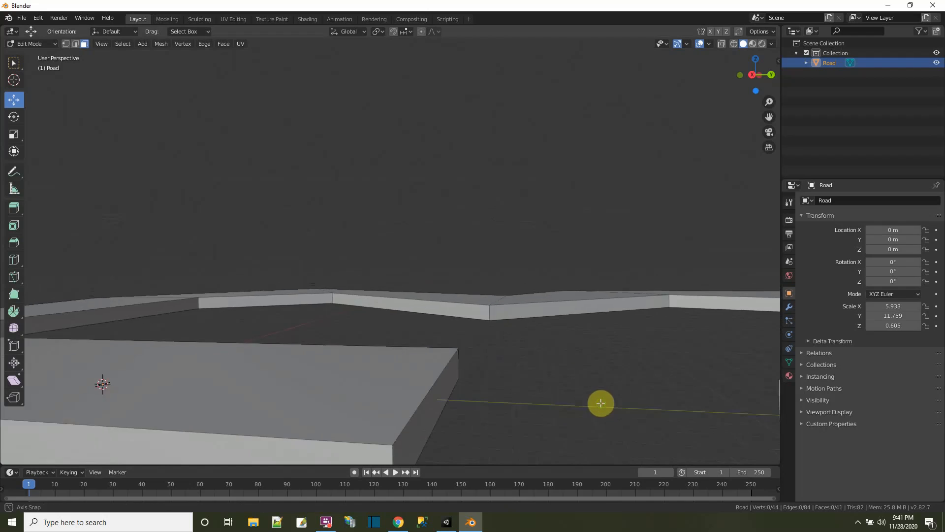
{"action": "left_click", "coordinate": [274, 380]}
{"action": "right_click", "coordinate": [244, 385]}
{"action": "left_click", "coordinate": [243, 385]}
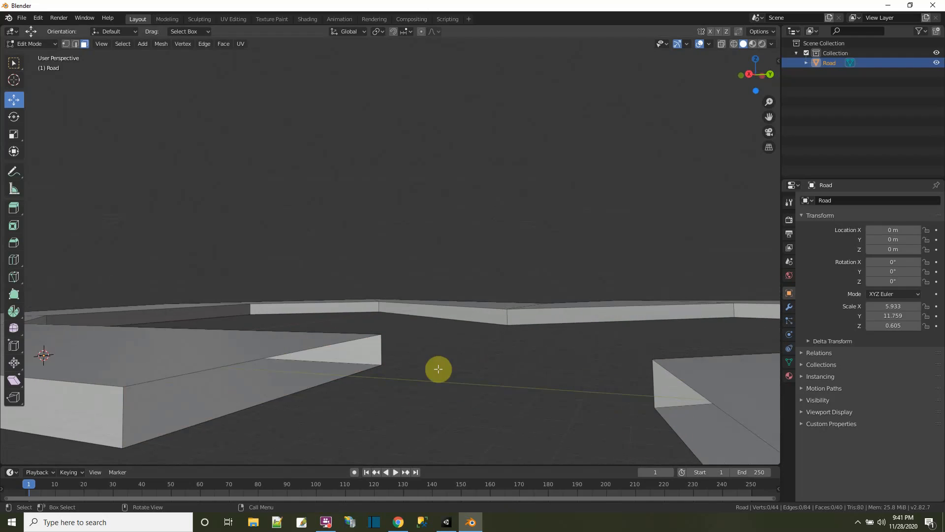
Step: Switch to edge selection and select the top edge of the starting section's open end
{"action": "scroll", "coordinate": [439, 378], "scroll_direction": "down", "scroll_amount": 1}
{"action": "scroll", "coordinate": [435, 378], "scroll_direction": "up", "scroll_amount": 1}
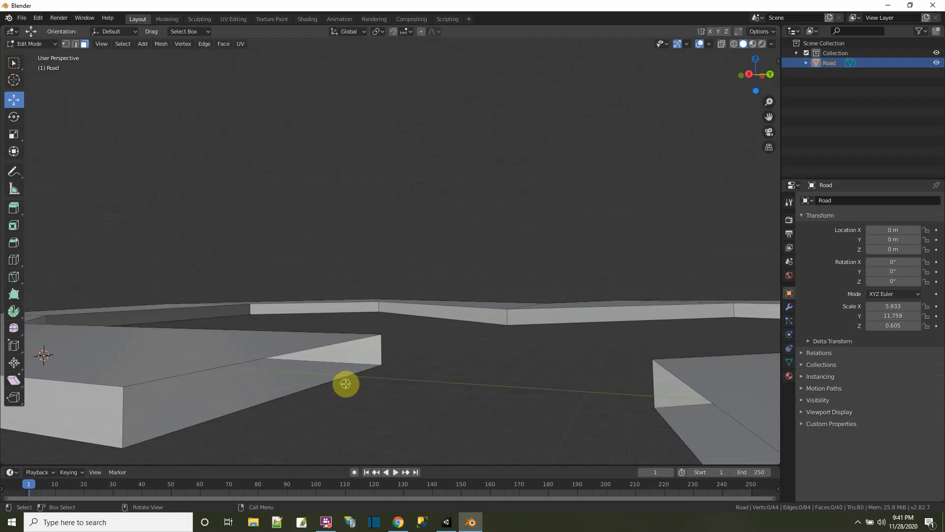
{"action": "middle_click_drag", "start_coordinate": [344, 382], "coordinate": [349, 388]}
{"action": "left_click", "coordinate": [75, 43]}
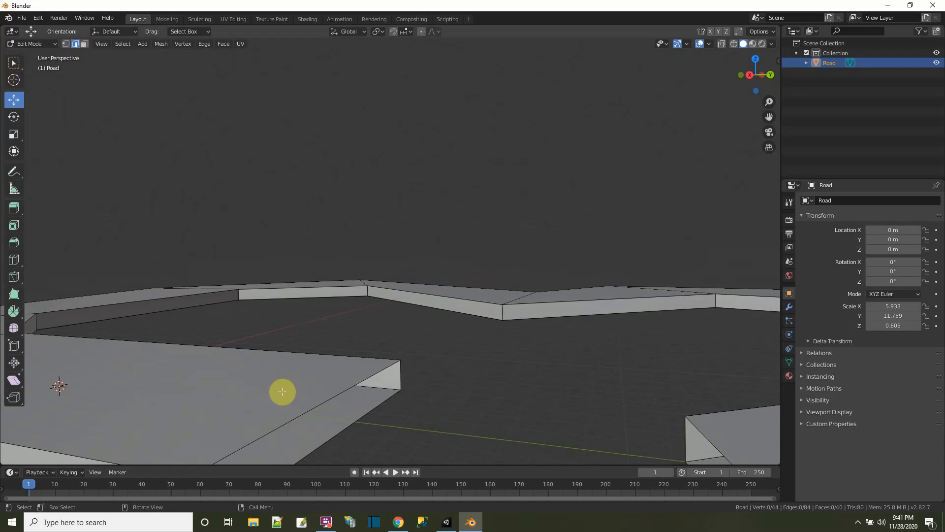
{"action": "middle_click_drag", "start_coordinate": [309, 410], "coordinate": [674, 429]}
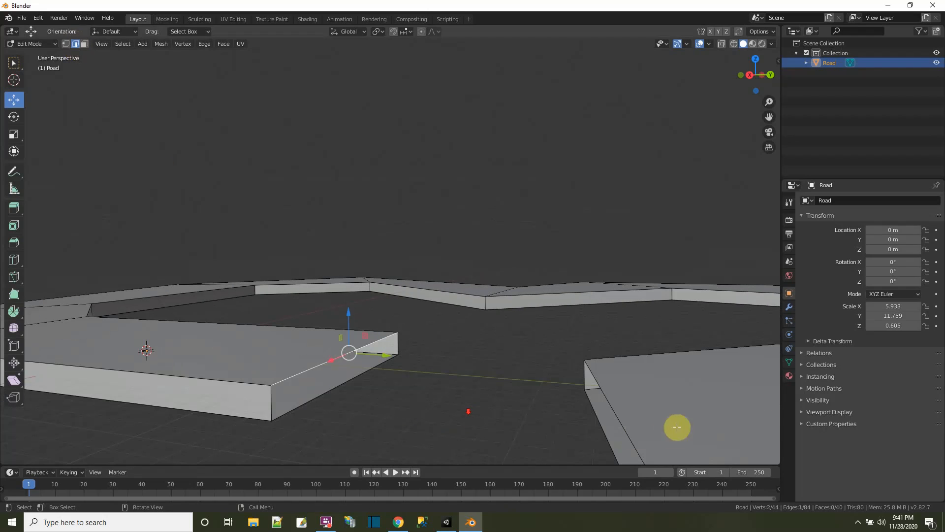
Step: Try to close the gap's top by adding the tenth section's top end edge to the selection and using Fill
{"action": "left_click", "coordinate": [620, 423], "text": "shift"}
{"action": "right_click", "coordinate": [621, 425]}
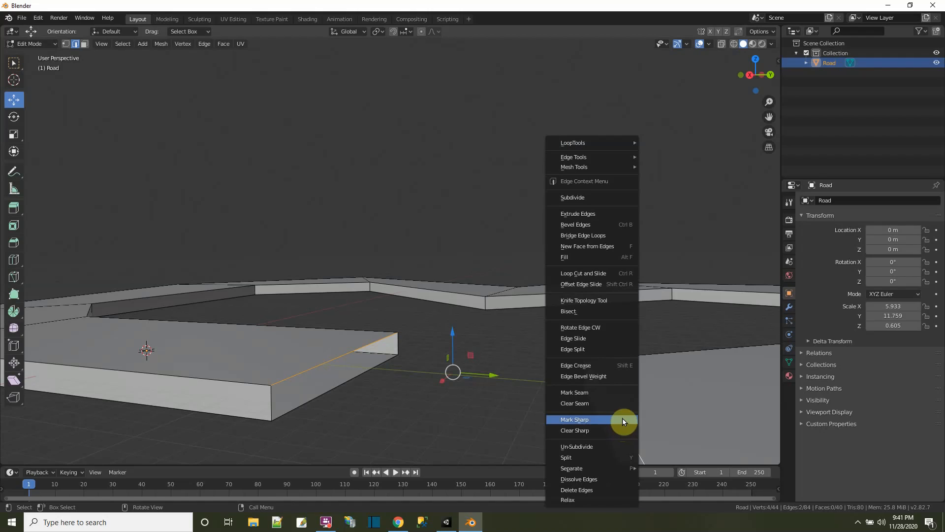
{"action": "left_click", "coordinate": [582, 258]}
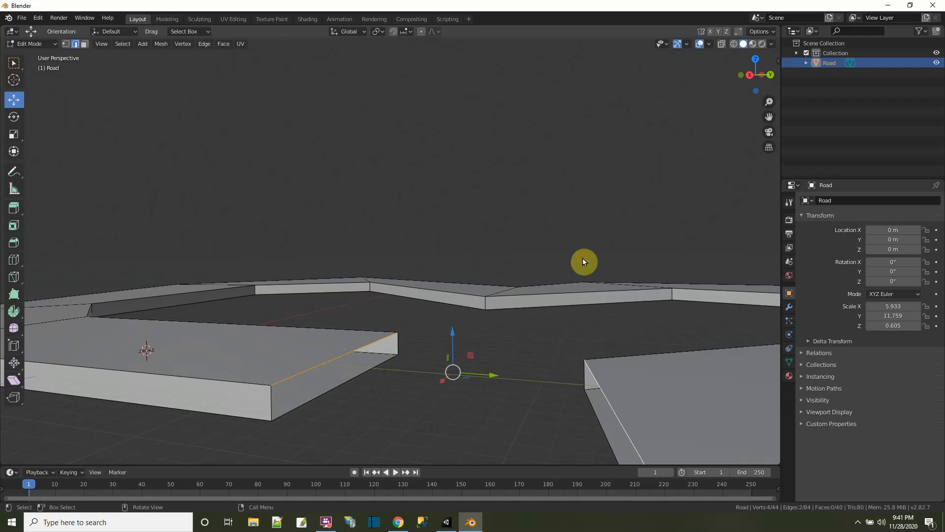
{"action": "key", "text": "ctrl+z"}
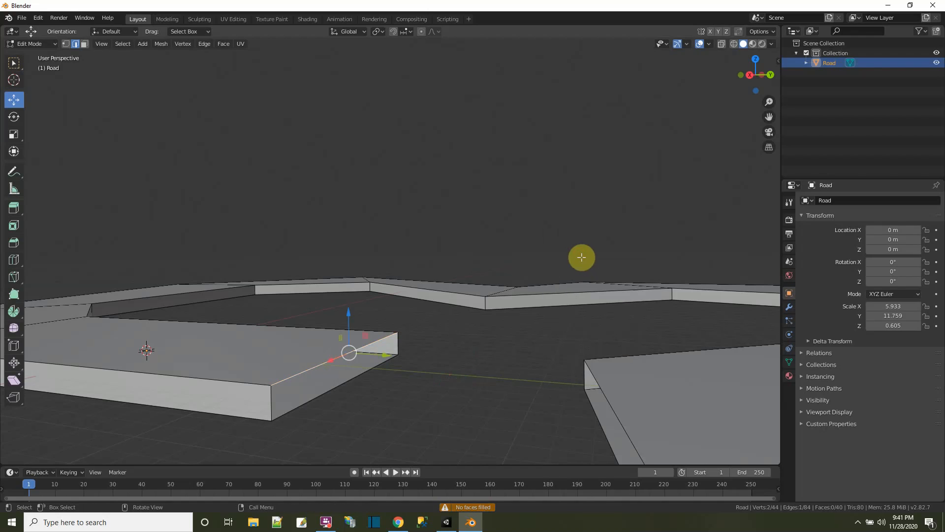
Step: Try New Face from Edges on the starting section's top end edge alone
{"action": "right_click", "coordinate": [322, 365]}
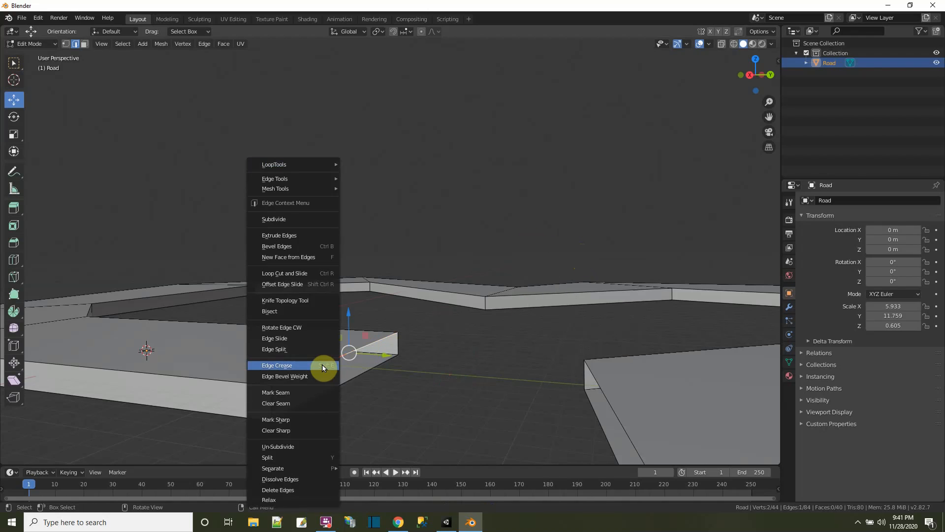
{"action": "left_click", "coordinate": [315, 257]}
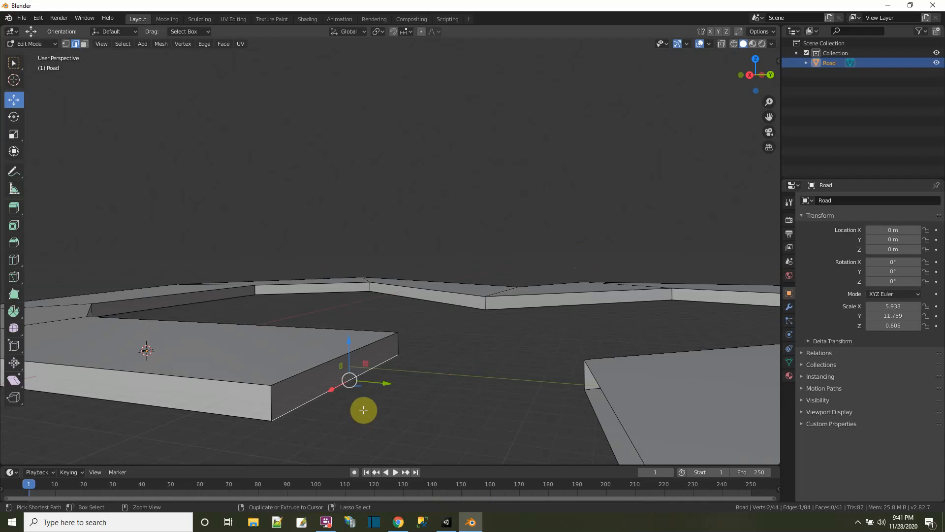
{"action": "key", "text": "ctrl+z"}
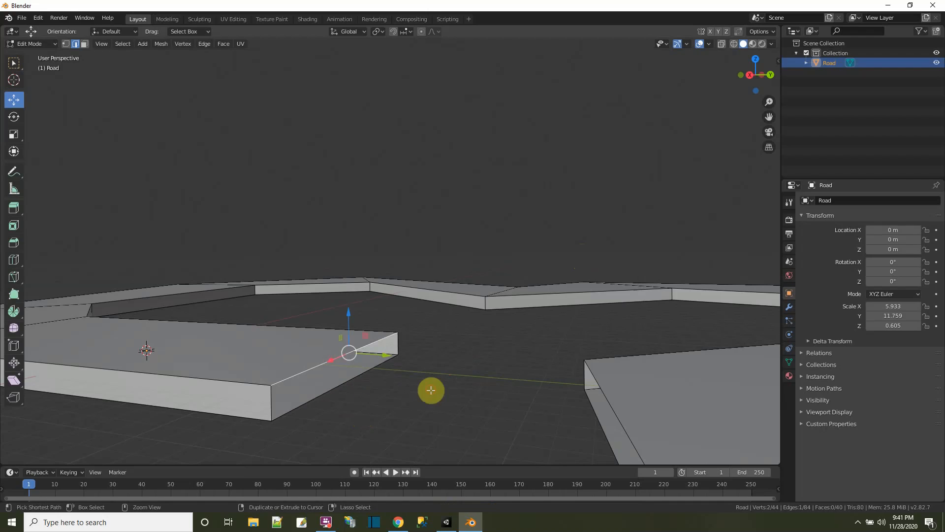
Step: Bridge the top of the gap with New Face from Edges, using the top end edges of both open sections
{"action": "left_click", "coordinate": [598, 380], "text": "shift"}
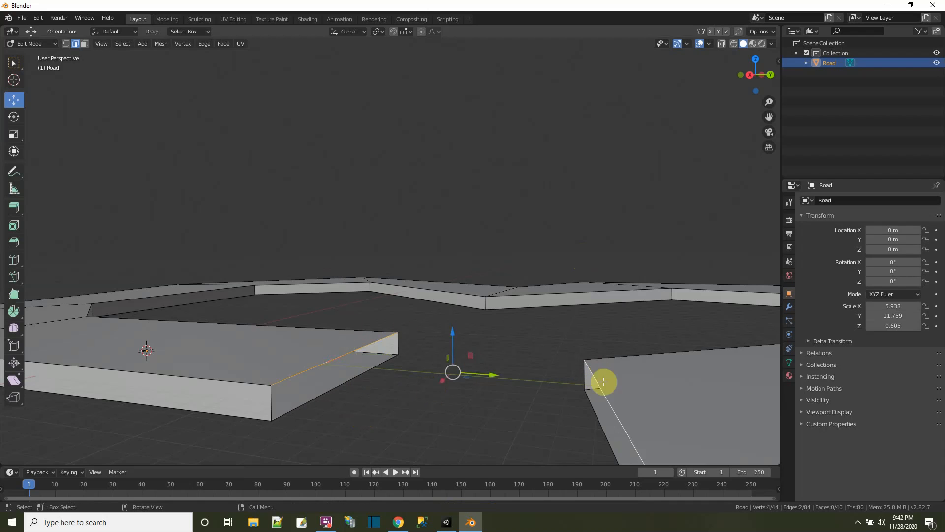
{"action": "right_click", "coordinate": [468, 375]}
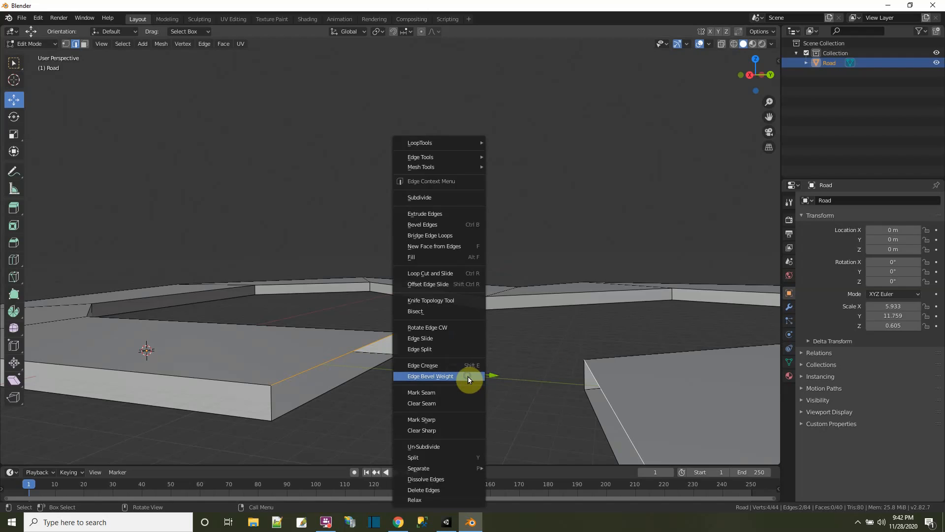
{"action": "left_click", "coordinate": [447, 247]}
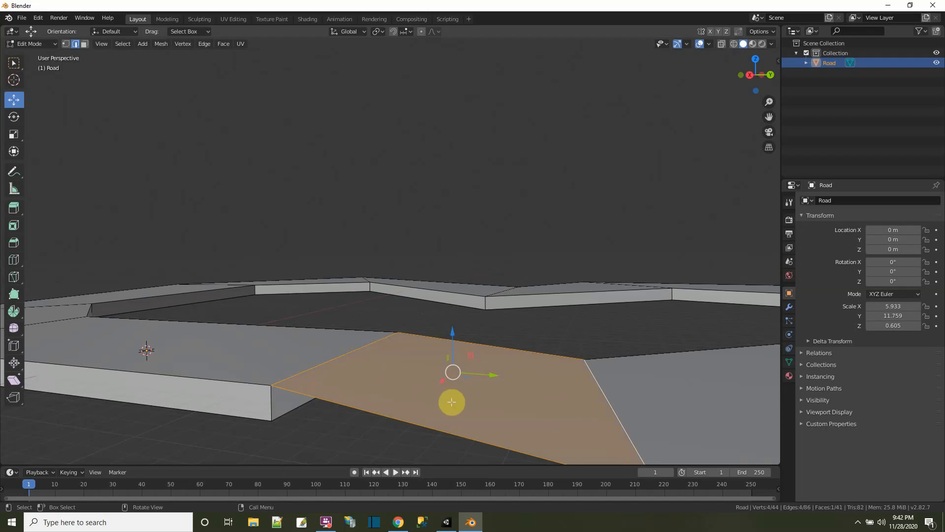
Step: Create a side face from the two vertical end edges on the inner side of the gap
{"action": "middle_click_drag", "start_coordinate": [449, 399], "coordinate": [264, 393]}
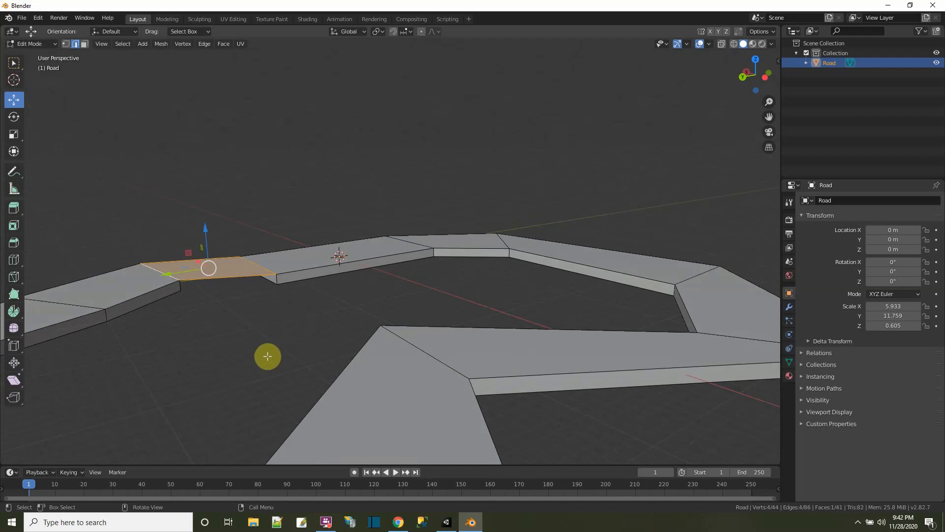
{"action": "scroll", "coordinate": [268, 354], "scroll_direction": "up", "scroll_amount": 3}
{"action": "middle_click_drag", "start_coordinate": [268, 352], "coordinate": [583, 298], "text": "shift"}
{"action": "left_click", "coordinate": [180, 278]}
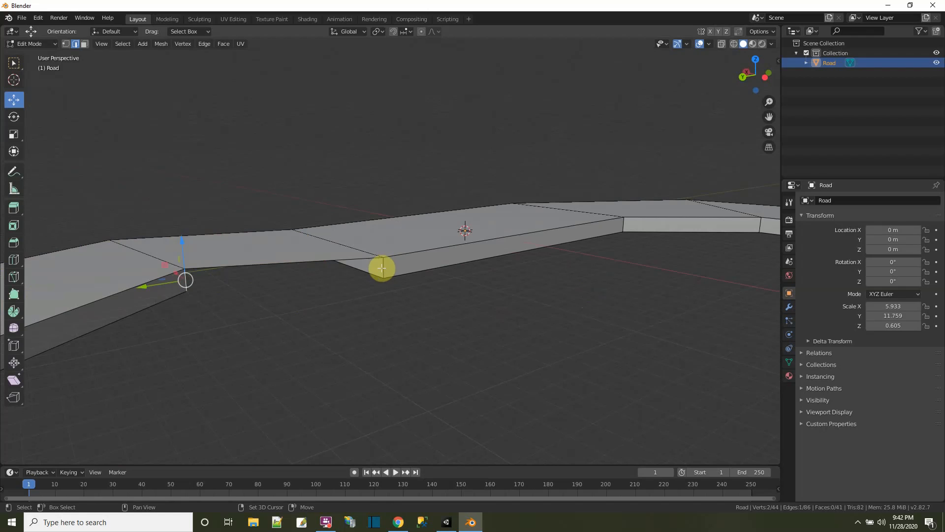
{"action": "right_click", "coordinate": [280, 273]}
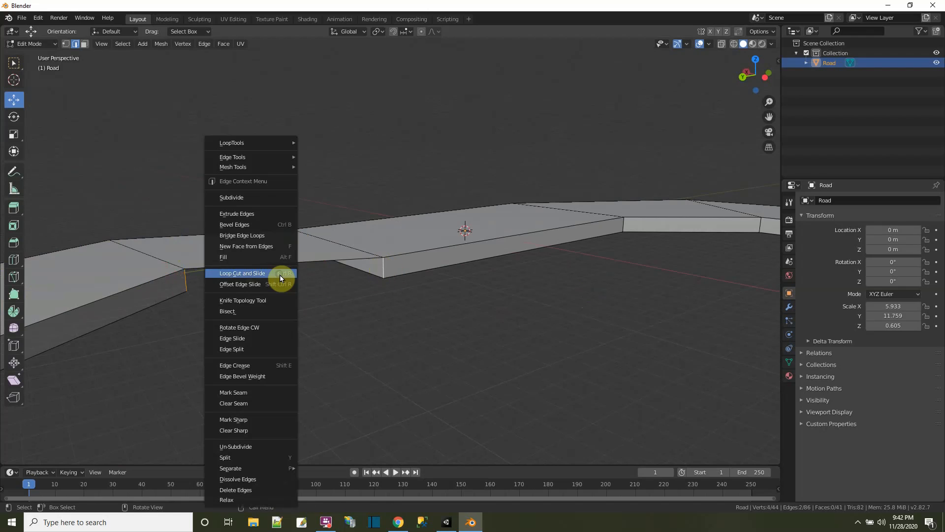
{"action": "left_click", "coordinate": [264, 246]}
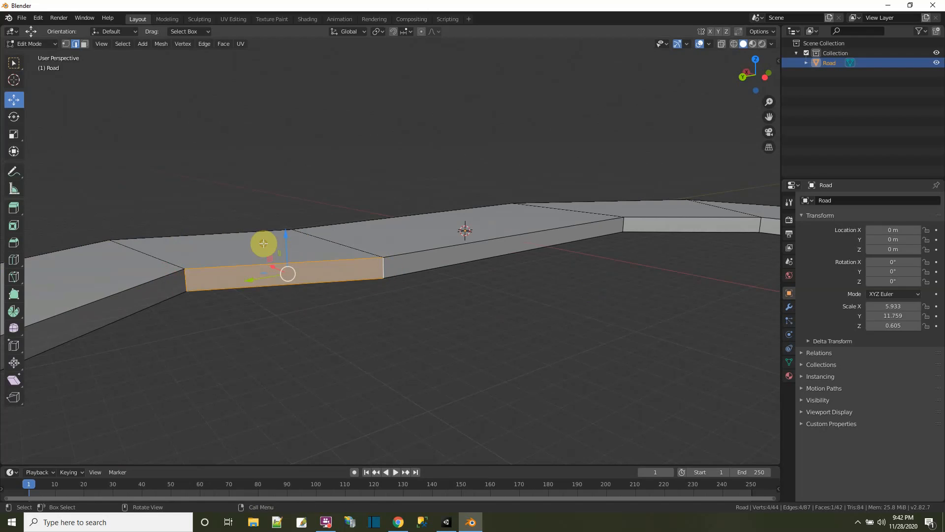
Step: Create a side face from the two vertical end edges on the outer side of the gap
{"action": "left_click", "coordinate": [246, 353]}
{"action": "middle_click_drag", "start_coordinate": [217, 338], "coordinate": [383, 365]}
{"action": "scroll", "coordinate": [377, 381], "scroll_direction": "down", "scroll_amount": 4}
{"action": "scroll", "coordinate": [383, 364], "scroll_direction": "up", "scroll_amount": 1}
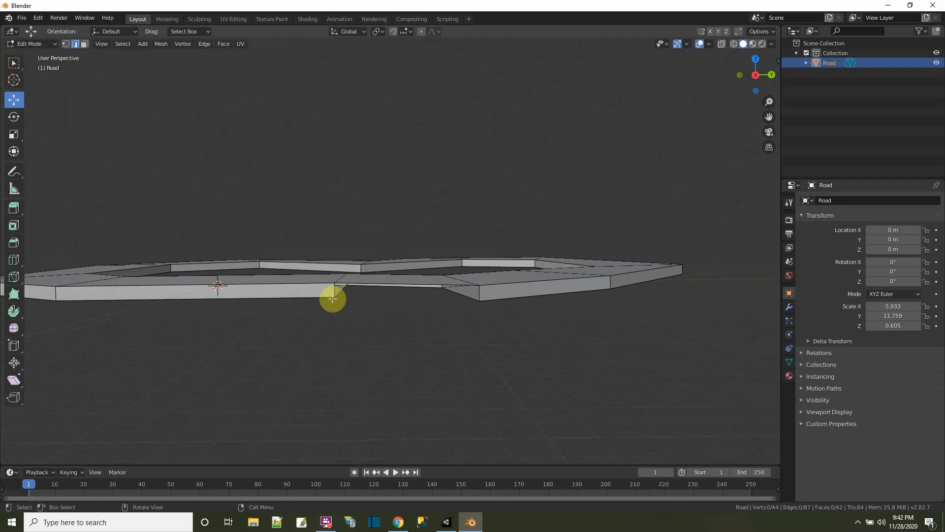
{"action": "right_click", "coordinate": [480, 293]}
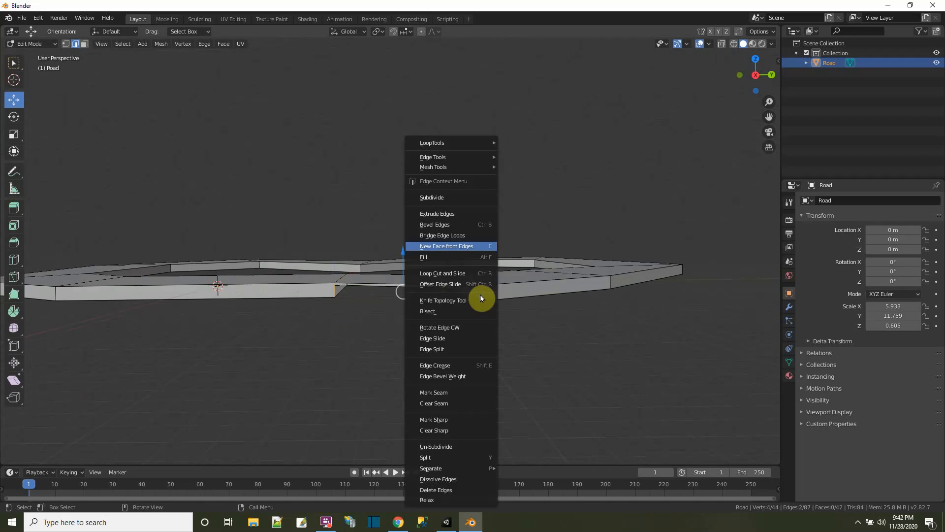
{"action": "left_click", "coordinate": [455, 246]}
Step: Close the underside of the gap with a new face made from the two bottom end edges
{"action": "left_click", "coordinate": [437, 345]}
{"action": "middle_click_drag", "start_coordinate": [437, 344], "coordinate": [439, 327]}
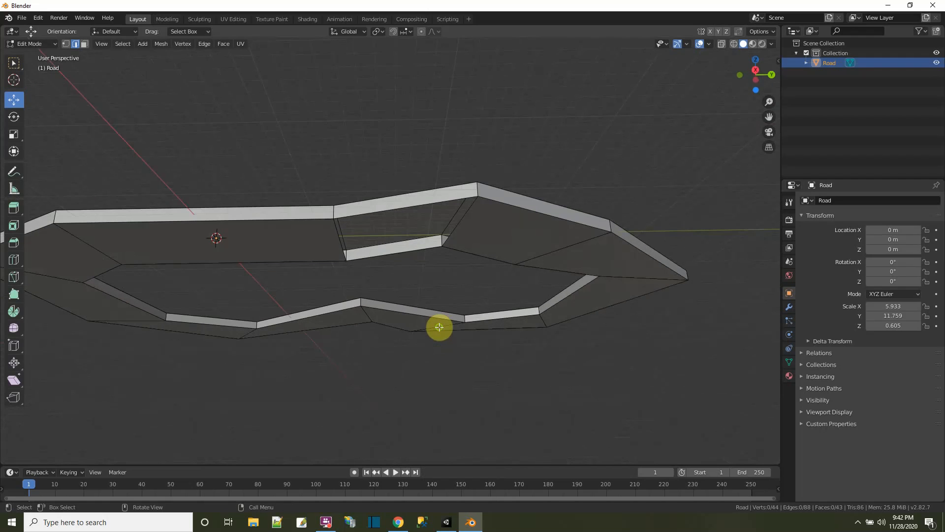
{"action": "scroll", "coordinate": [439, 327], "scroll_direction": "up", "scroll_amount": 1}
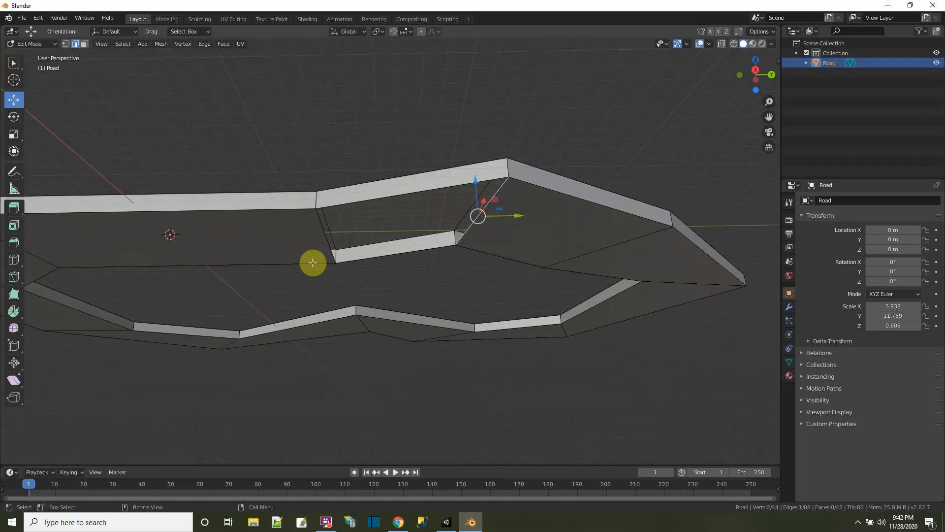
{"action": "left_click", "coordinate": [323, 232], "text": "shift"}
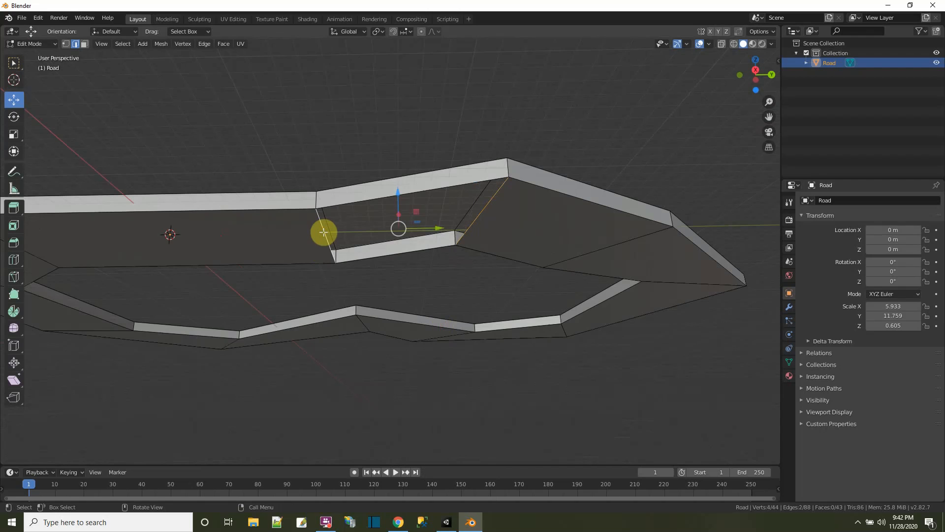
{"action": "key", "text": "f"}
{"action": "left_click", "coordinate": [433, 274]}
{"action": "middle_click_drag", "start_coordinate": [432, 274], "coordinate": [455, 340]}
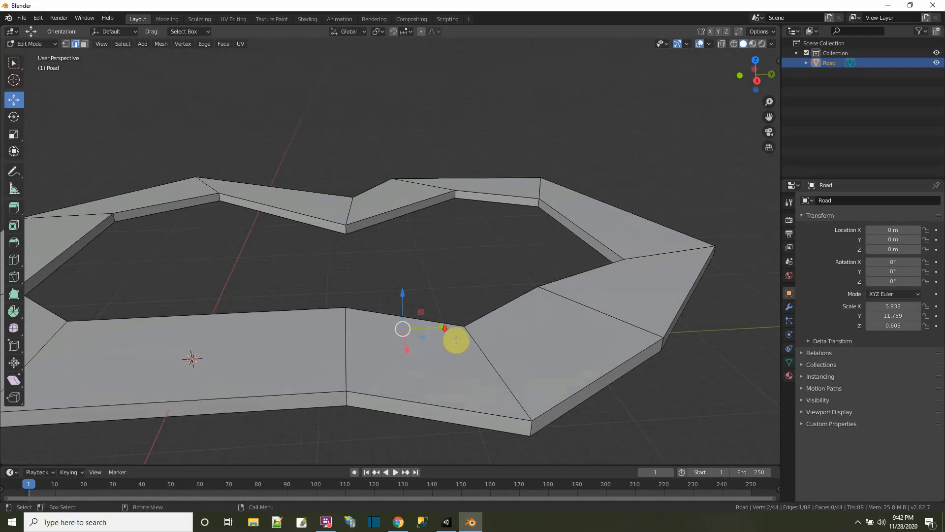
Step: Add two lengthwise loop cuts around the road's top, one slid close to the inner edge and one close to the outer edge
{"action": "scroll", "coordinate": [456, 339], "scroll_direction": "down", "scroll_amount": 2}
{"action": "middle_click_drag", "start_coordinate": [379, 227], "coordinate": [340, 316]}
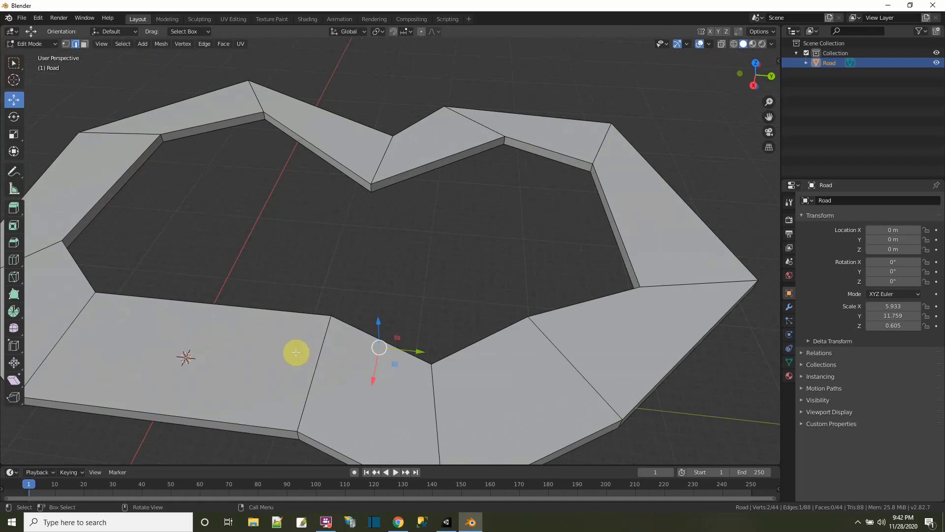
{"action": "scroll", "coordinate": [348, 334], "scroll_direction": "down", "scroll_amount": 2}
{"action": "middle_click_drag", "start_coordinate": [348, 333], "coordinate": [372, 323]}
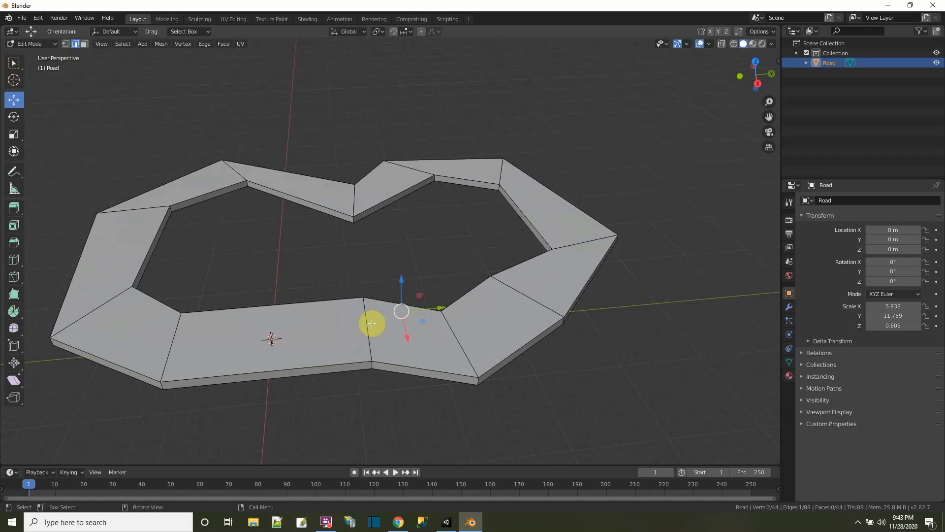
{"action": "left_click", "coordinate": [14, 259]}
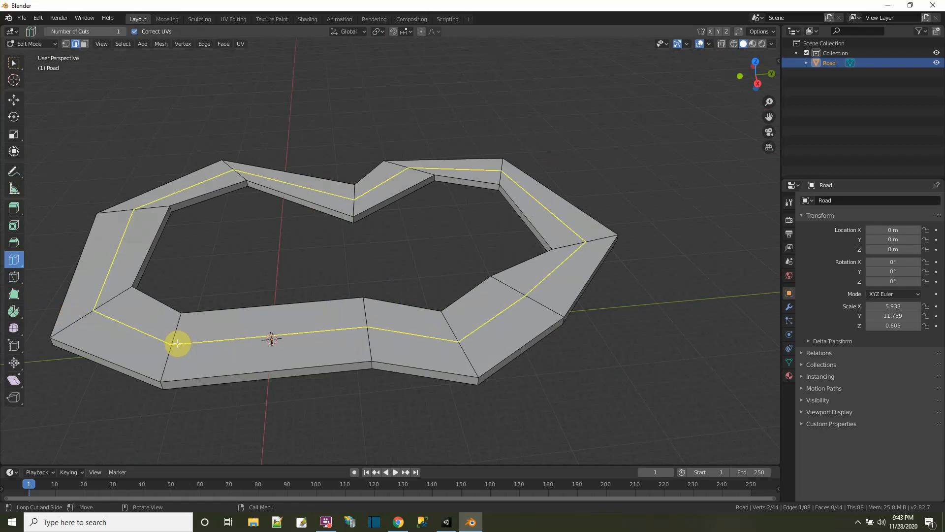
{"action": "left_click_drag", "start_coordinate": [177, 343], "coordinate": [178, 339]}
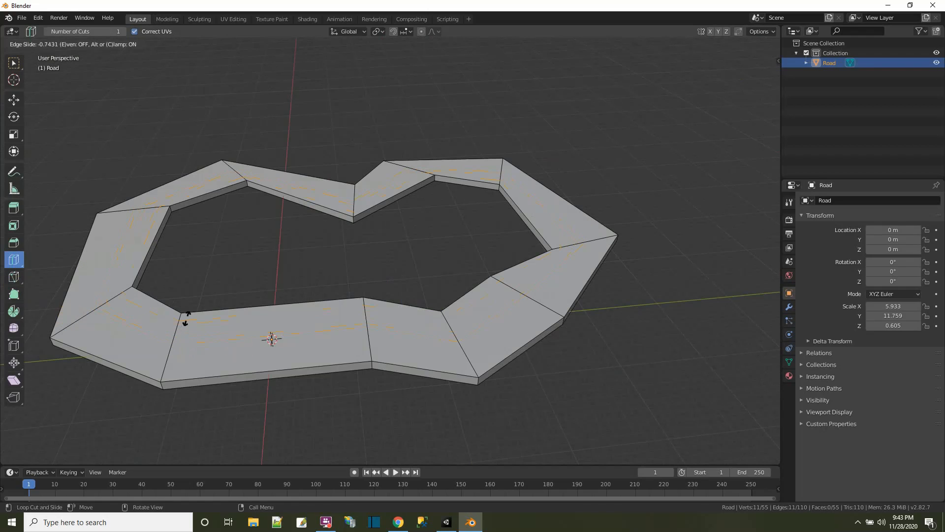
{"action": "left_click_drag", "start_coordinate": [187, 312], "coordinate": [188, 312]}
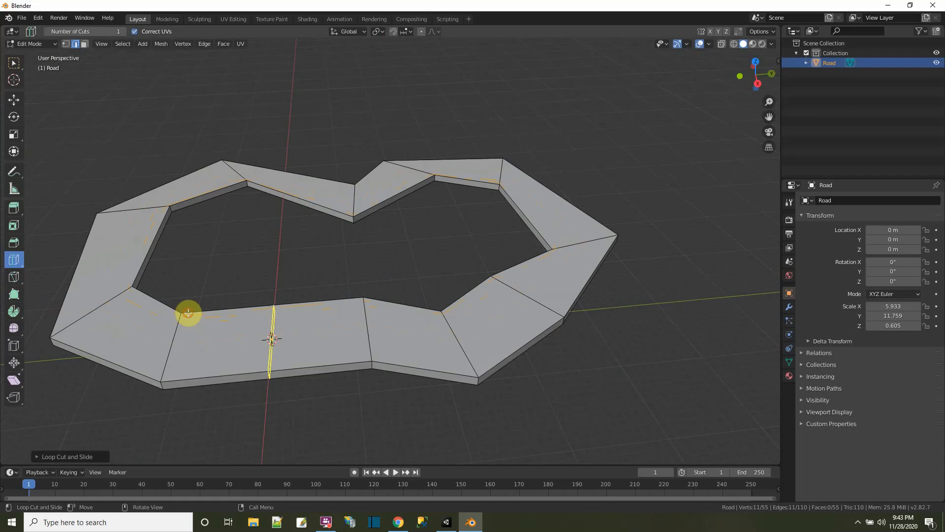
{"action": "left_click_drag", "start_coordinate": [177, 347], "coordinate": [179, 343]}
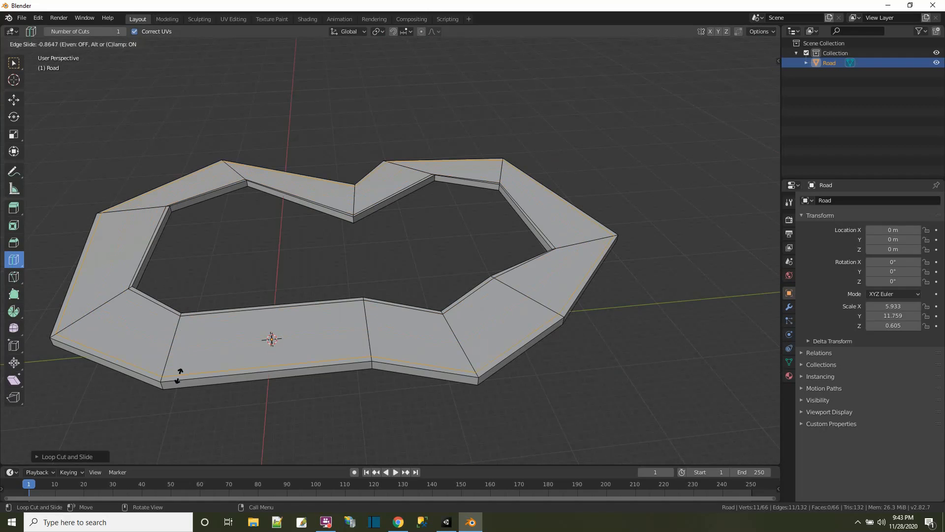
{"action": "left_click_drag", "start_coordinate": [179, 376], "coordinate": [178, 376]}
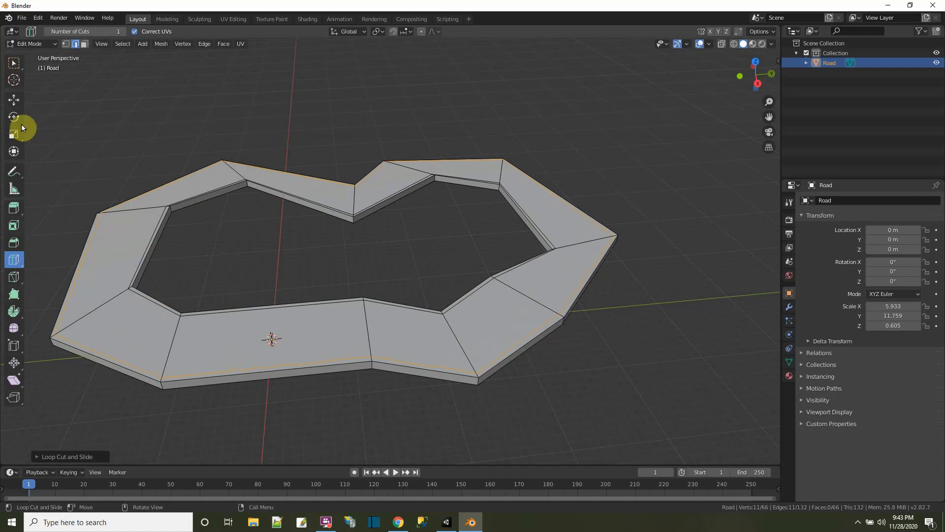
Step: Try to select the road's outer border by adding its edges to the selection and using Edge Rings
{"action": "left_click", "coordinate": [13, 63]}
{"action": "left_click", "coordinate": [125, 367], "text": "shift"}
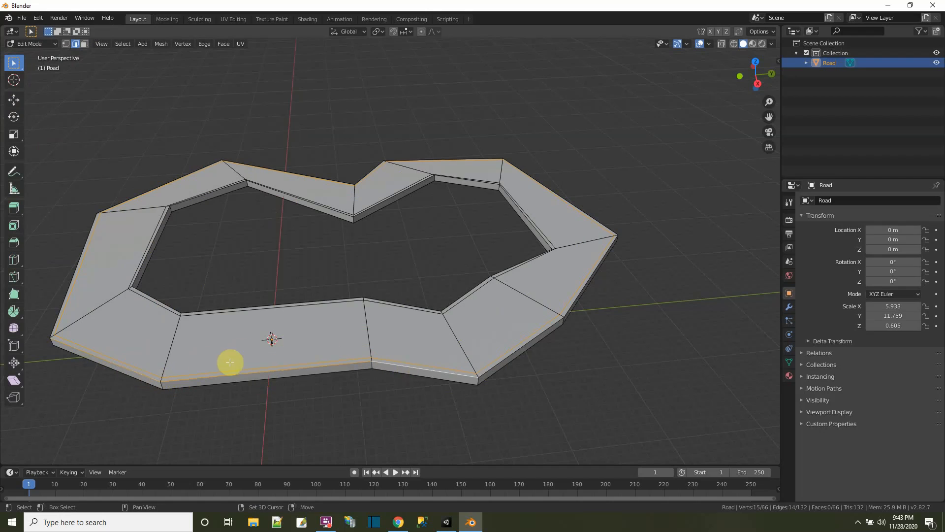
{"action": "right_click", "coordinate": [490, 369]}
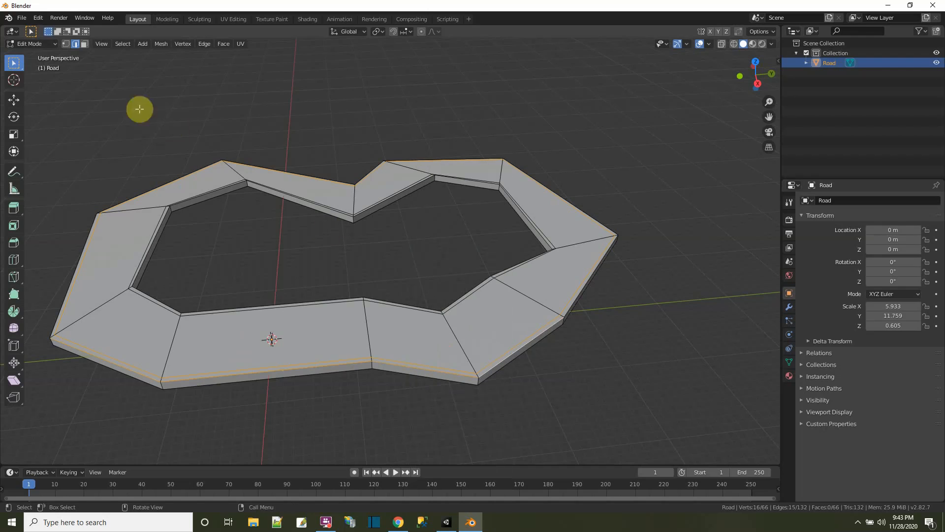
{"action": "left_click", "coordinate": [122, 45]}
{"action": "mouse_move", "coordinate": [158, 196]}
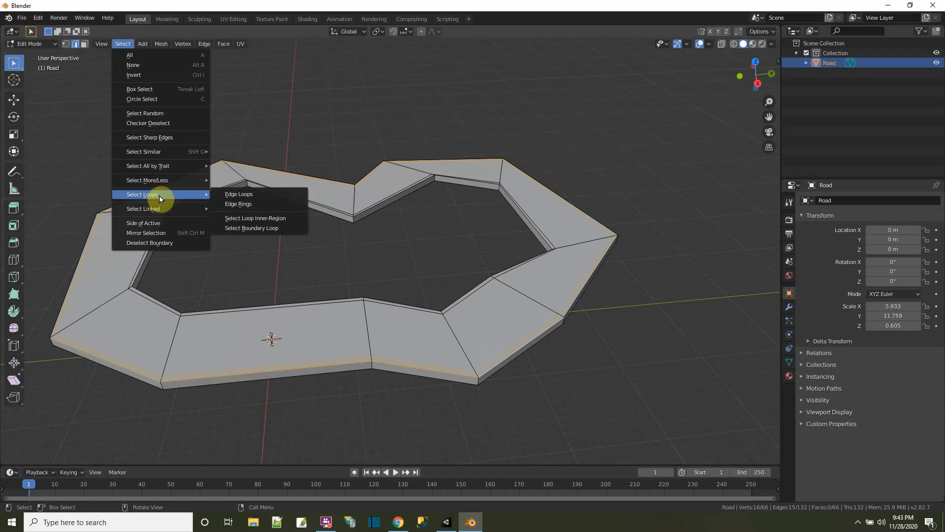
{"action": "left_click", "coordinate": [252, 203]}
{"action": "left_click", "coordinate": [245, 224]}
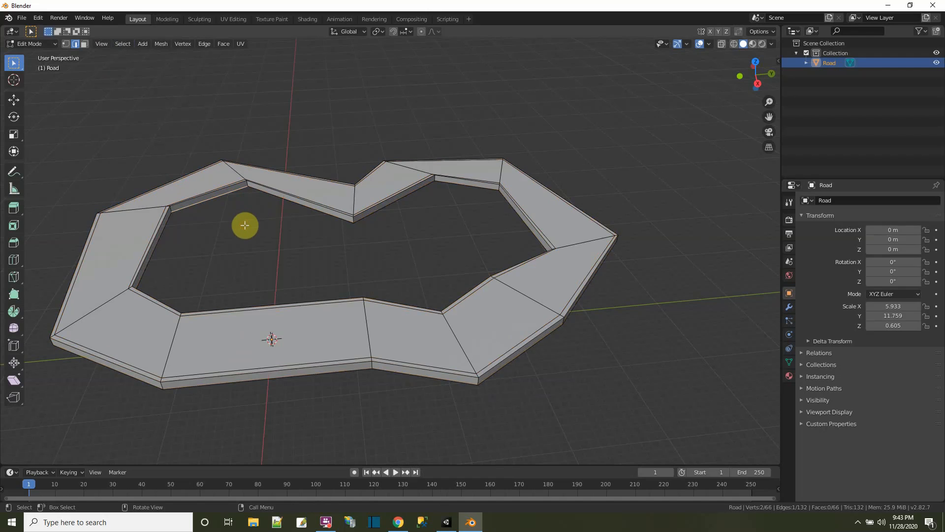
{"action": "scroll", "coordinate": [239, 249], "scroll_direction": "up", "scroll_amount": 2}
{"action": "scroll", "coordinate": [206, 323], "scroll_direction": "down", "scroll_amount": 2}
{"action": "left_click", "coordinate": [190, 375]}
Step: In face selection mode, select the narrow outer and inner top strips of the section at the 3D cursor and the two sections before it
{"action": "left_click", "coordinate": [84, 44]}
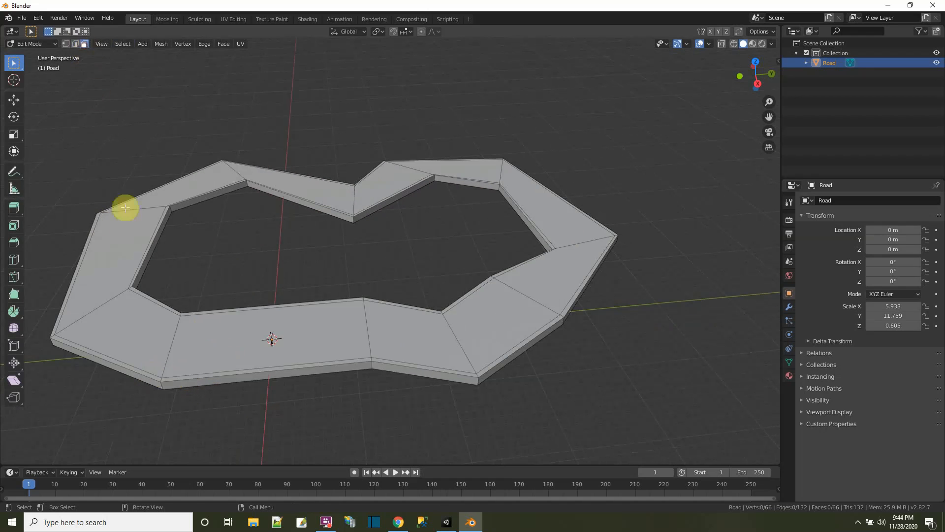
{"action": "left_click", "coordinate": [182, 380]}
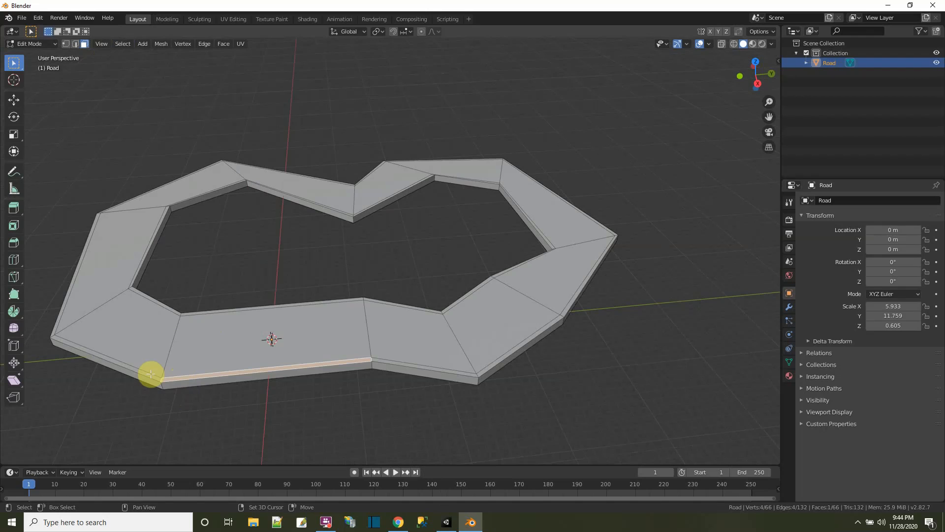
{"action": "left_click", "coordinate": [78, 315], "text": "shift"}
{"action": "left_click", "coordinate": [63, 310], "text": "shift"}
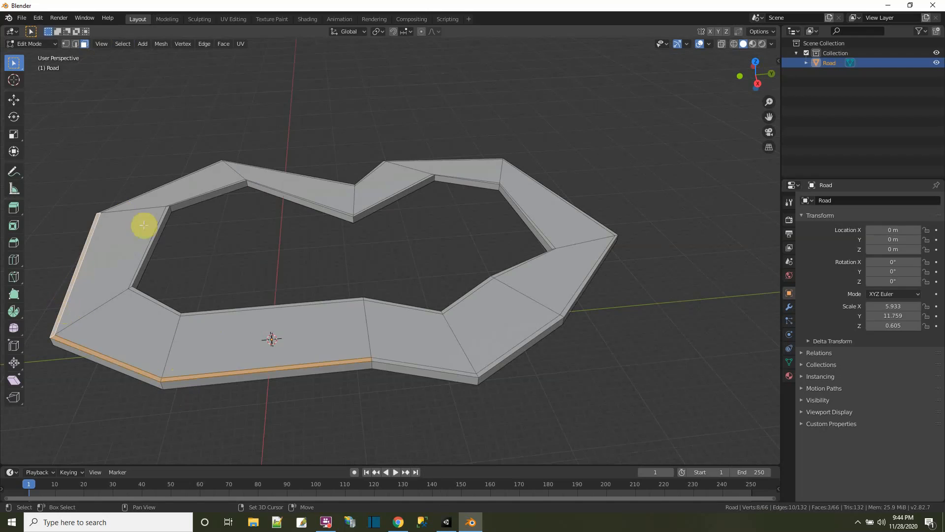
{"action": "left_click", "coordinate": [144, 257], "text": "shift"}
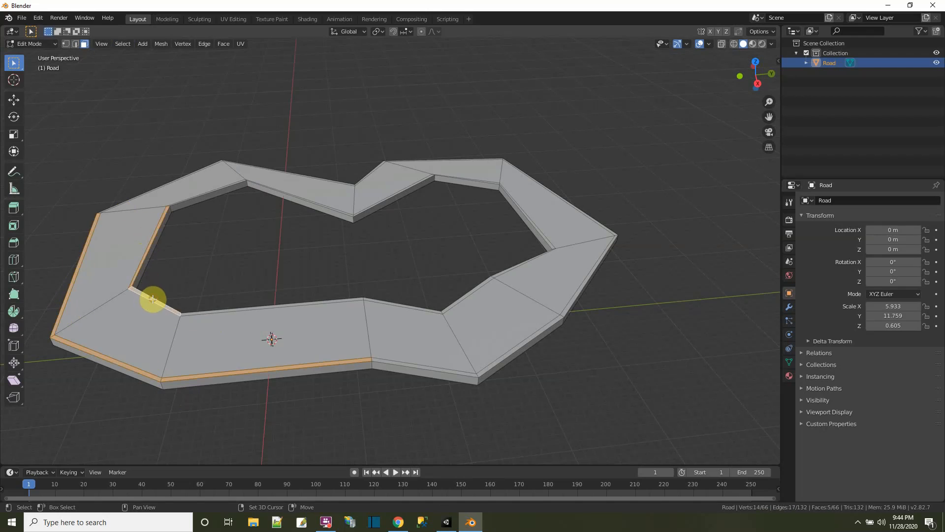
{"action": "left_click", "coordinate": [190, 313], "text": "shift"}
Step: Add the inner top strips of the three sections beyond the 3D cursor's section, and the outer strips of the first two
{"action": "scroll", "coordinate": [409, 364], "scroll_direction": "up", "scroll_amount": 5}
{"action": "left_click", "coordinate": [388, 370], "text": "shift"}
{"action": "left_click", "coordinate": [566, 354], "text": "shift"}
{"action": "left_click", "coordinate": [635, 294], "text": "shift"}
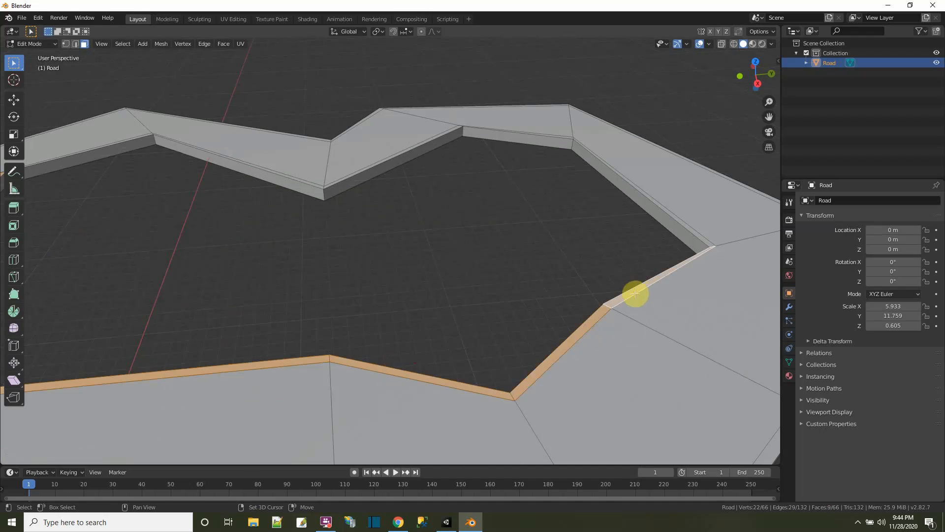
{"action": "scroll", "coordinate": [635, 293], "scroll_direction": "down", "scroll_amount": 5}
{"action": "left_click", "coordinate": [464, 371], "text": "shift"}
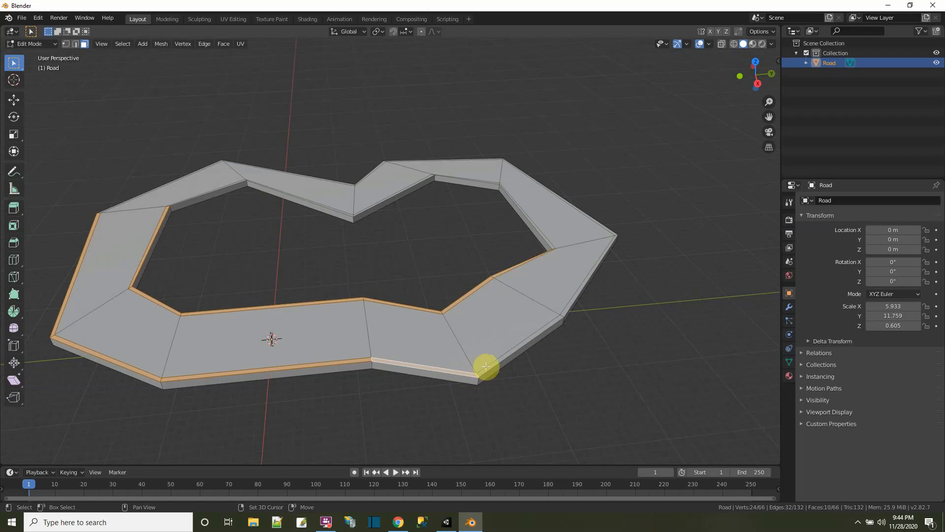
{"action": "left_click", "coordinate": [487, 367], "text": "shift"}
Step: Add the third section's outer strip and both the inner and outer strips of the long section following it
{"action": "middle_click_drag", "start_coordinate": [606, 359], "coordinate": [525, 365]}
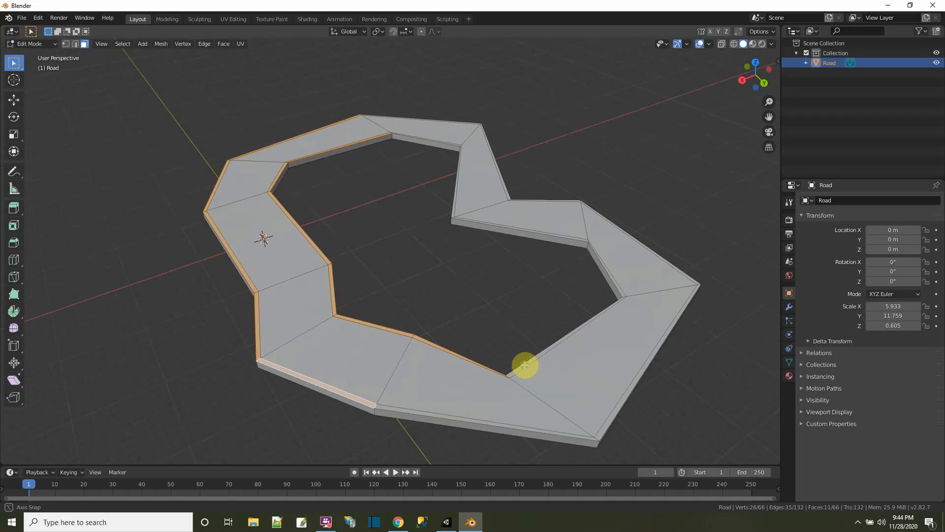
{"action": "left_click", "coordinate": [398, 409], "text": "shift"}
{"action": "left_click", "coordinate": [517, 371], "text": "shift"}
{"action": "left_click", "coordinate": [632, 395], "text": "shift"}
{"action": "middle_click_drag", "start_coordinate": [665, 376], "coordinate": [584, 400], "text": "shift"}
{"action": "left_click_drag", "start_coordinate": [596, 392], "coordinate": [562, 432]}
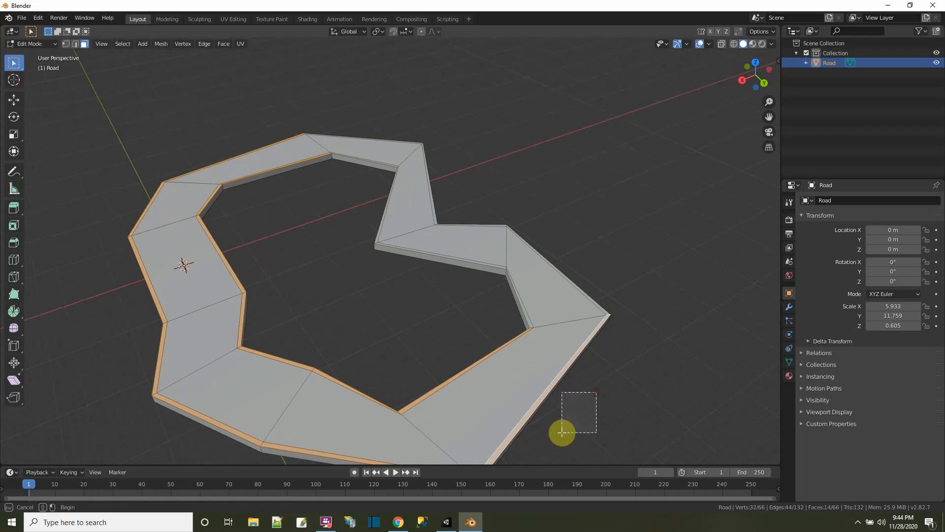
Step: Add the inner and outer top strips of the remaining four sections to complete the border selection
{"action": "left_click", "coordinate": [527, 320], "text": "shift"}
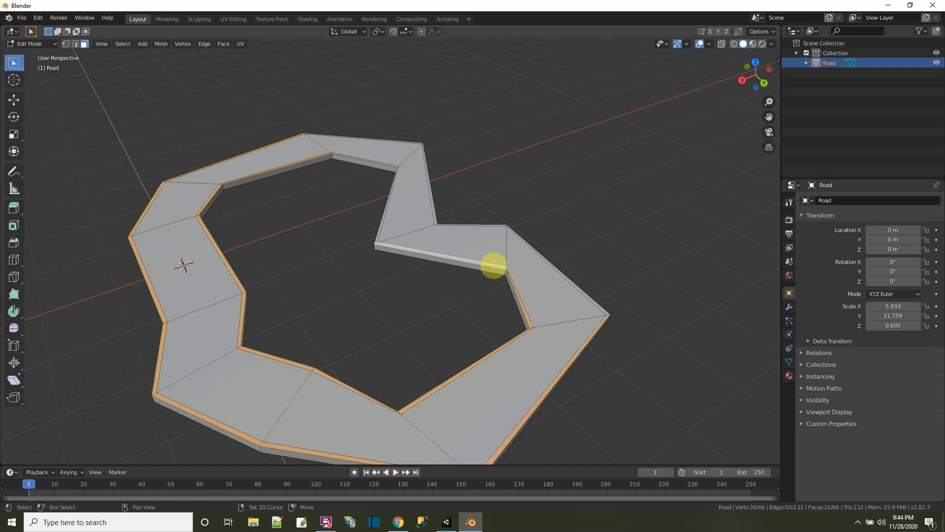
{"action": "left_click", "coordinate": [379, 235], "text": "shift"}
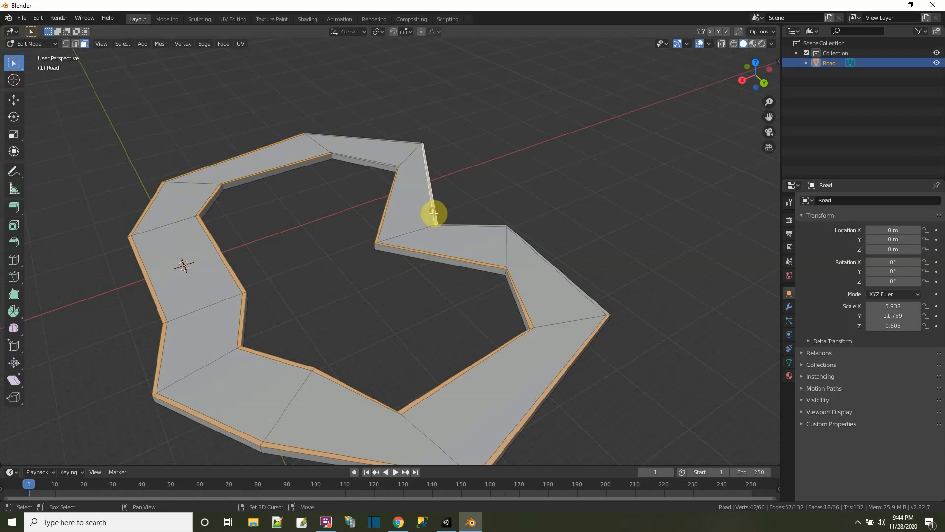
{"action": "scroll", "coordinate": [560, 270], "scroll_direction": "up", "scroll_amount": 5}
{"action": "left_click", "coordinate": [608, 191], "text": "shift"}
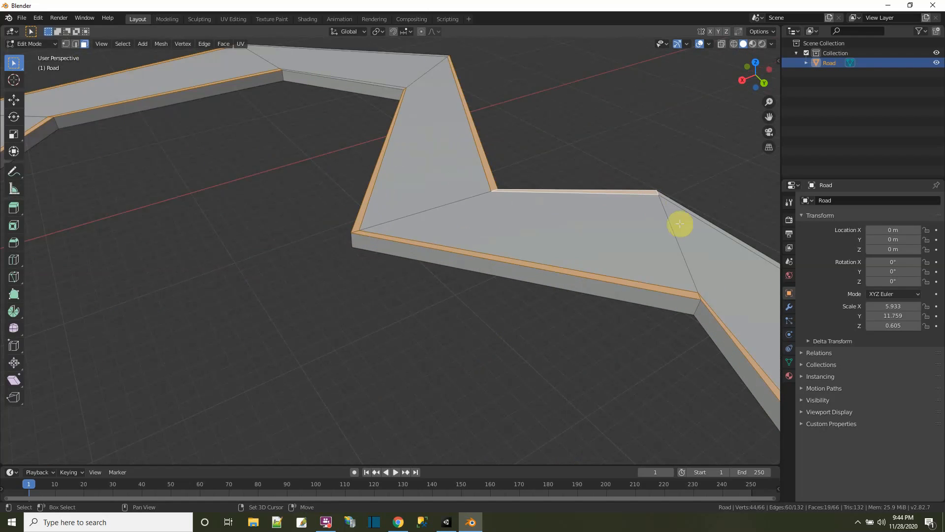
{"action": "left_click", "coordinate": [689, 212], "text": "shift"}
{"action": "scroll", "coordinate": [498, 238], "scroll_direction": "down", "scroll_amount": 4}
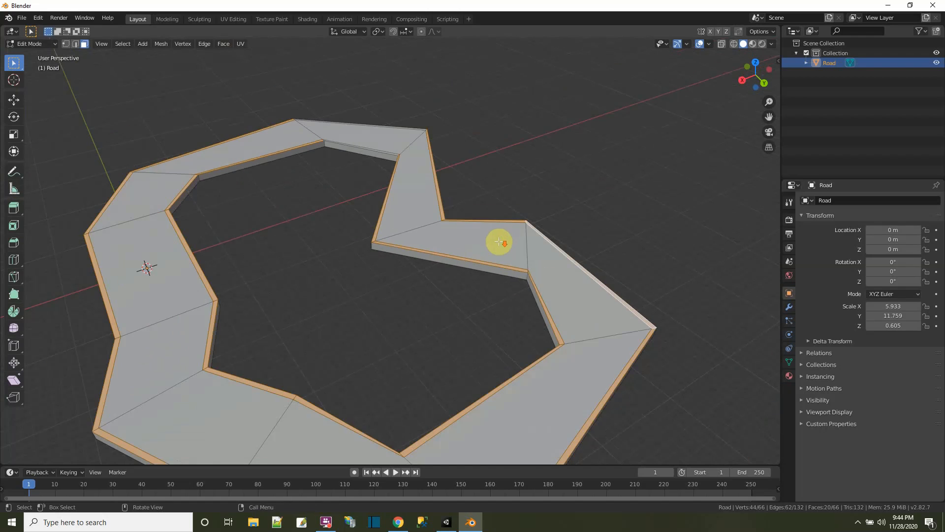
{"action": "middle_click_drag", "start_coordinate": [327, 236], "coordinate": [351, 306], "text": "shift"}
{"action": "scroll", "coordinate": [363, 331], "scroll_direction": "up", "scroll_amount": 4}
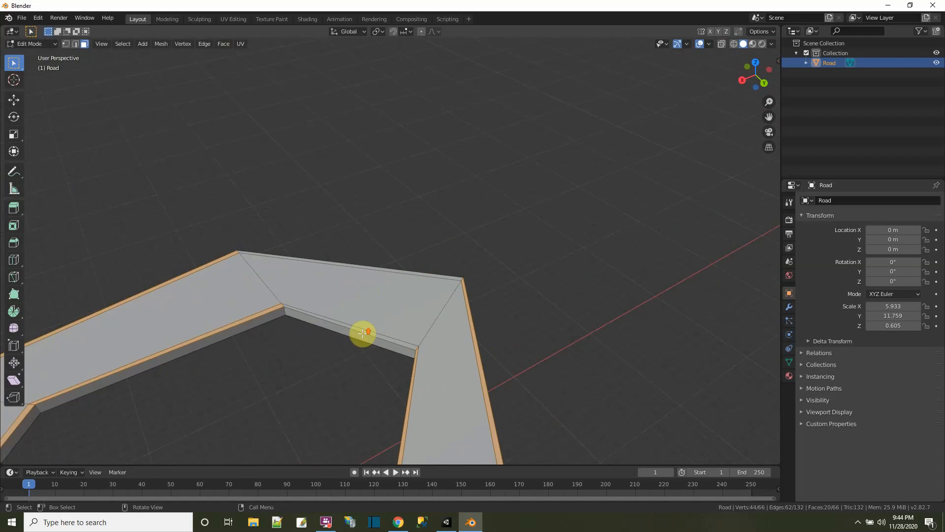
{"action": "left_click", "coordinate": [392, 272], "text": "shift"}
{"action": "scroll", "coordinate": [321, 334], "scroll_direction": "down", "scroll_amount": 8}
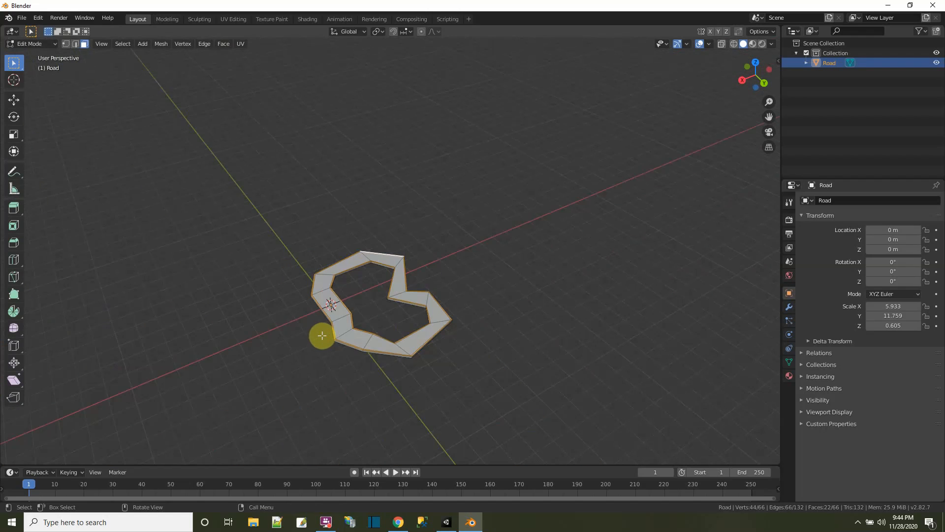
Step: Extrude the selected border strips upward about 1.323 m to form raised edges along the road, and clear the selection
{"action": "scroll", "coordinate": [397, 394], "scroll_direction": "up", "scroll_amount": 3}
{"action": "scroll", "coordinate": [396, 393], "scroll_direction": "up", "scroll_amount": 2}
{"action": "middle_click_drag", "start_coordinate": [396, 394], "coordinate": [397, 380]}
{"action": "middle_click_drag", "start_coordinate": [450, 343], "coordinate": [588, 351]}
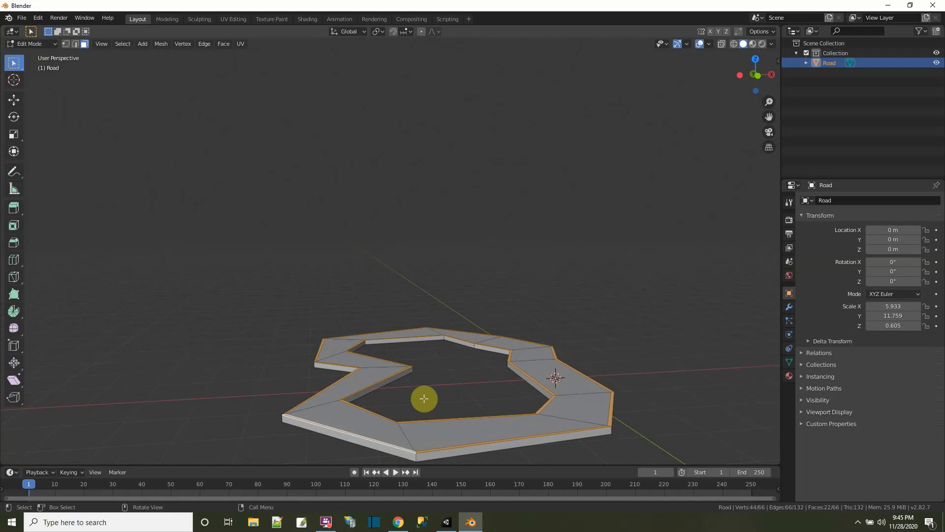
{"action": "key", "text": "e"}
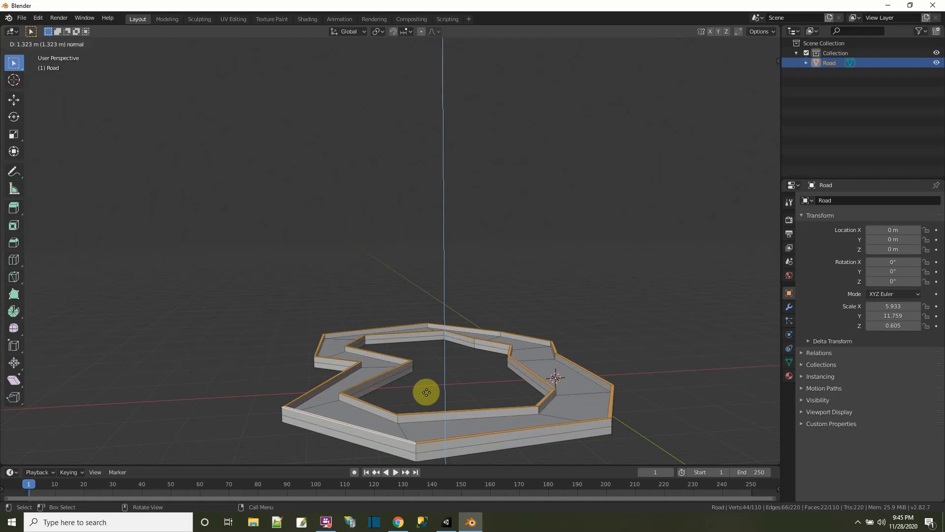
{"action": "left_click", "coordinate": [425, 392]}
{"action": "middle_click_drag", "start_coordinate": [262, 382], "coordinate": [220, 439]}
{"action": "scroll", "coordinate": [369, 355], "scroll_direction": "up", "scroll_amount": 4}
{"action": "middle_click_drag", "start_coordinate": [342, 404], "coordinate": [363, 389]}
{"action": "scroll", "coordinate": [359, 369], "scroll_direction": "down", "scroll_amount": 5}
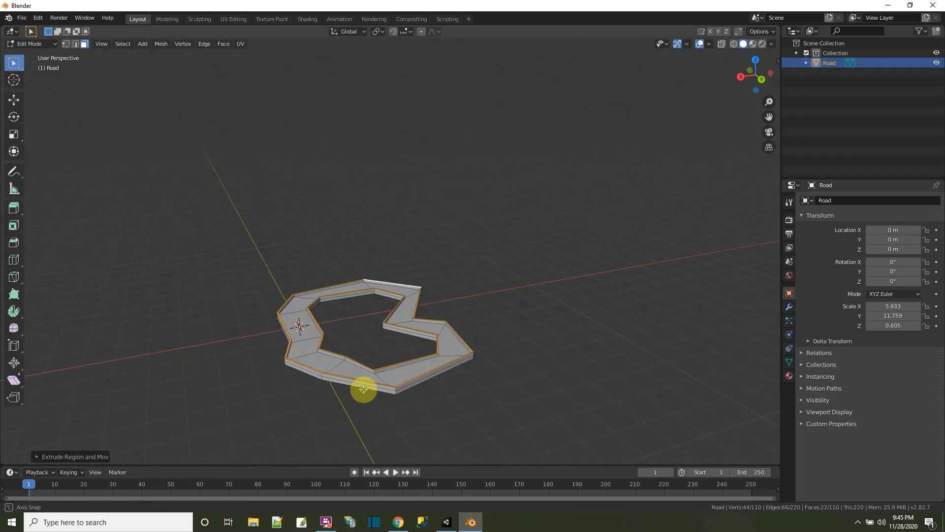
{"action": "left_click", "coordinate": [533, 394]}
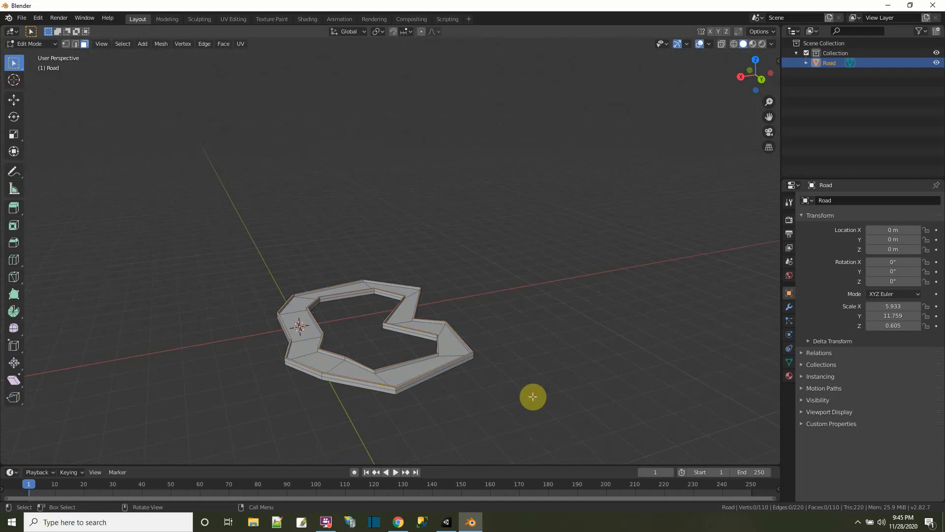
{"action": "scroll", "coordinate": [465, 396], "scroll_direction": "up", "scroll_amount": 1}
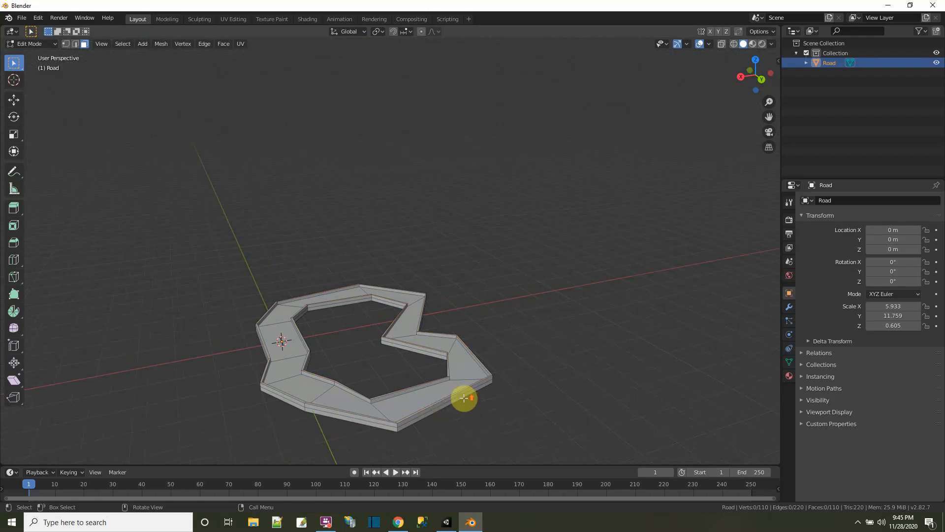
{"action": "left_click", "coordinate": [101, 44]}
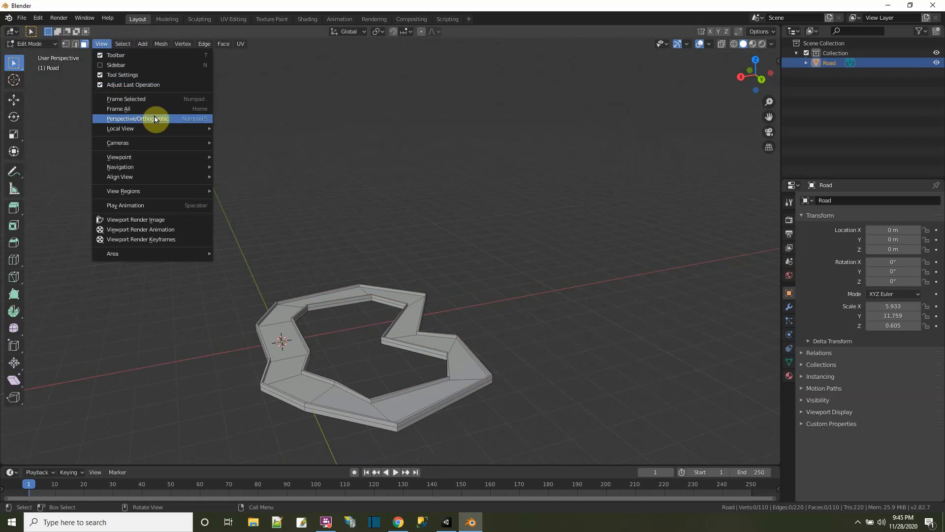
{"action": "left_click", "coordinate": [292, 367]}
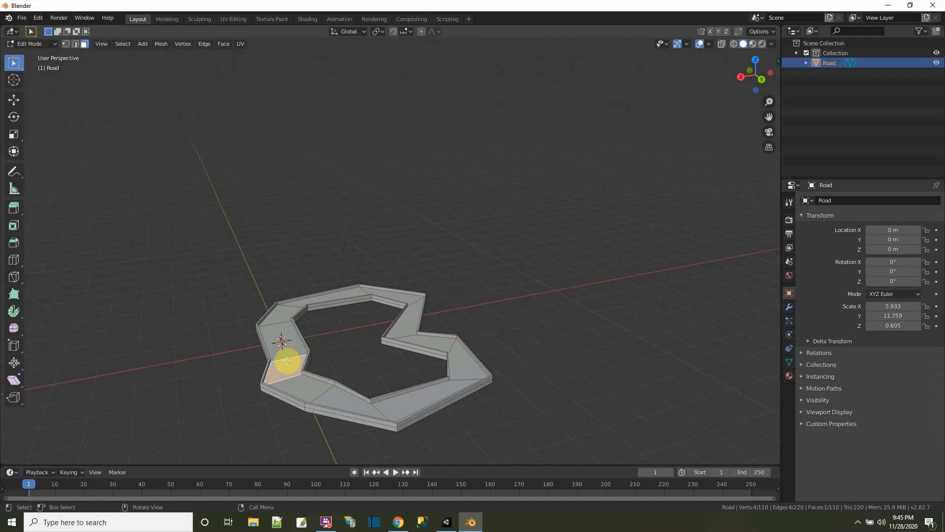
{"action": "key", "text": "s"}
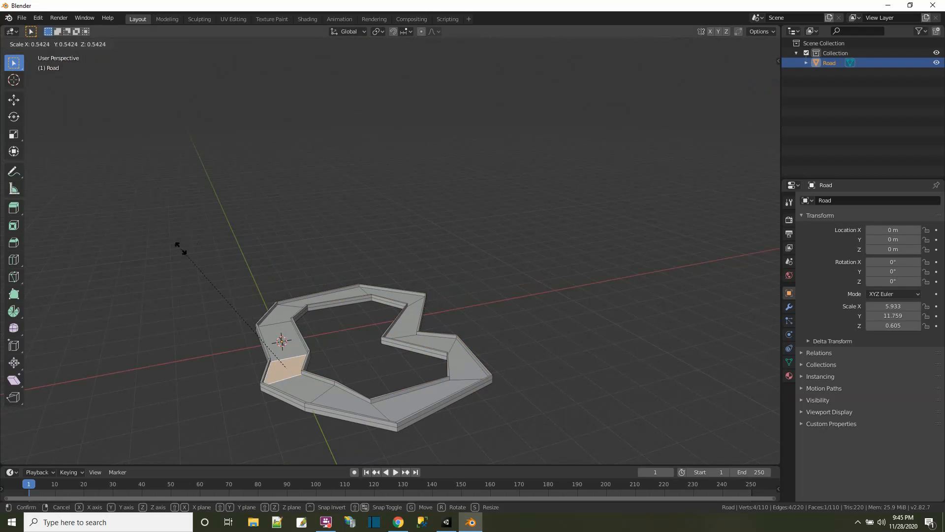
{"action": "left_click", "coordinate": [203, 244]}
Step: Select the entire road mesh, frame it in the viewport for a closer look, and clear the selection
{"action": "key", "text": "a"}
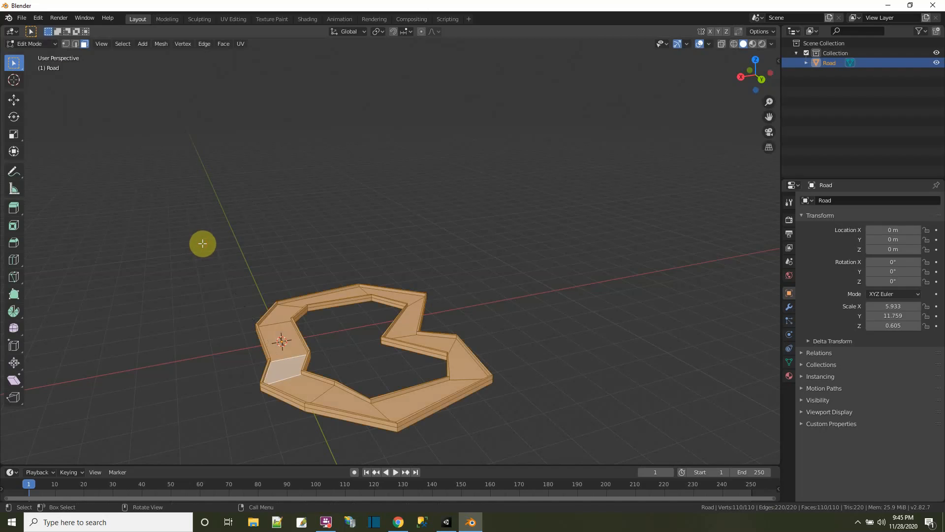
{"action": "left_click", "coordinate": [101, 44]}
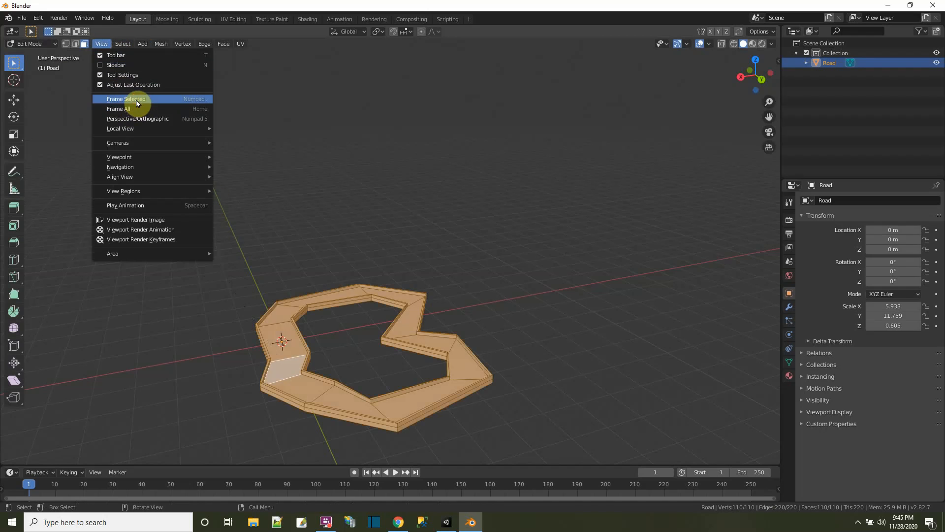
{"action": "left_click", "coordinate": [135, 99]}
{"action": "scroll", "coordinate": [458, 365], "scroll_direction": "up", "scroll_amount": 5}
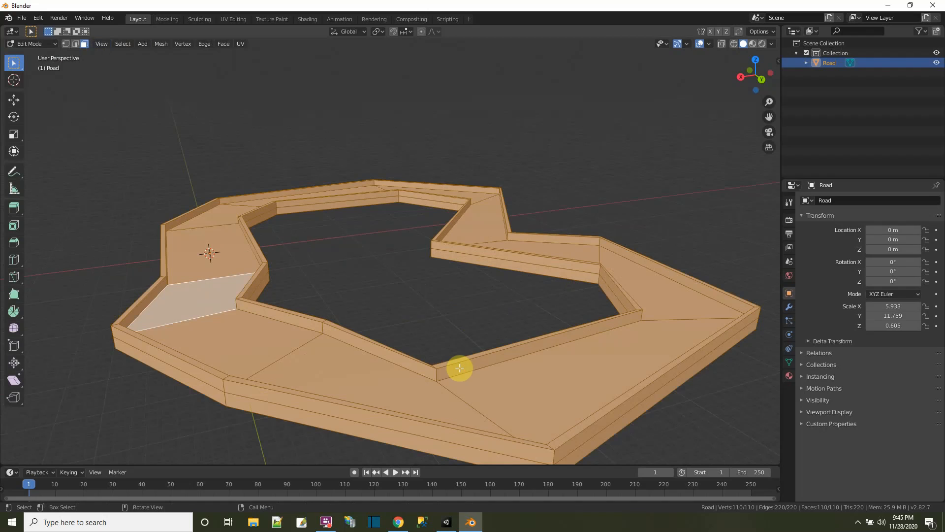
{"action": "left_click", "coordinate": [377, 292]}
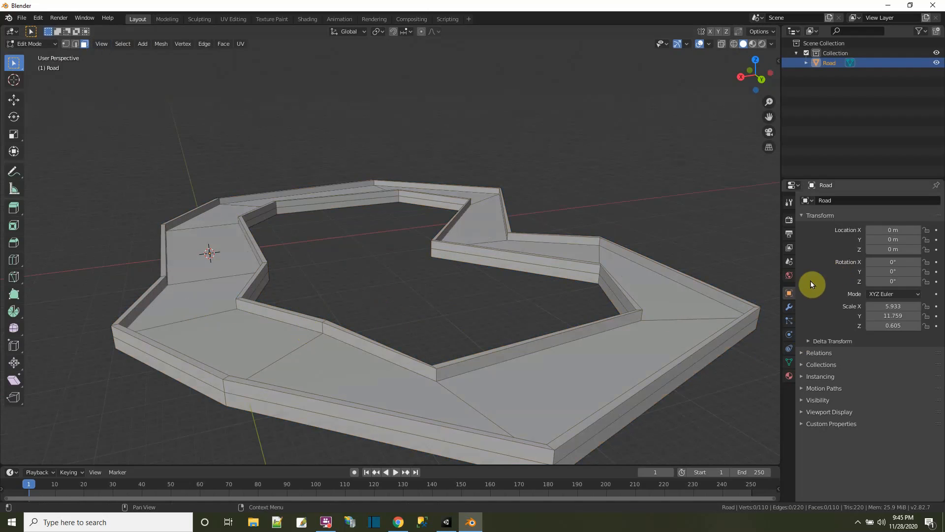
Step: Add a Subdivision Surface modifier to the road and inspect the rounded track from several distances
{"action": "left_click", "coordinate": [789, 306]}
{"action": "left_click", "coordinate": [834, 199]}
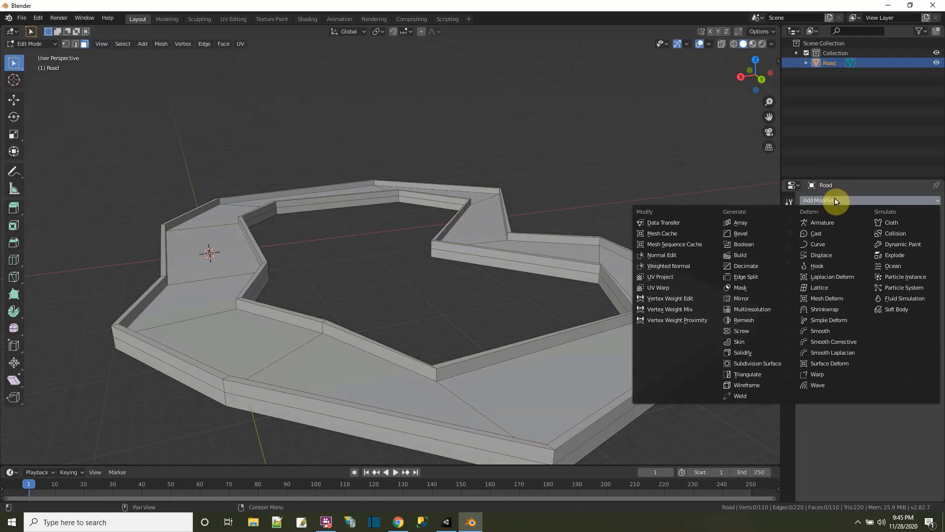
{"action": "left_click", "coordinate": [760, 364]}
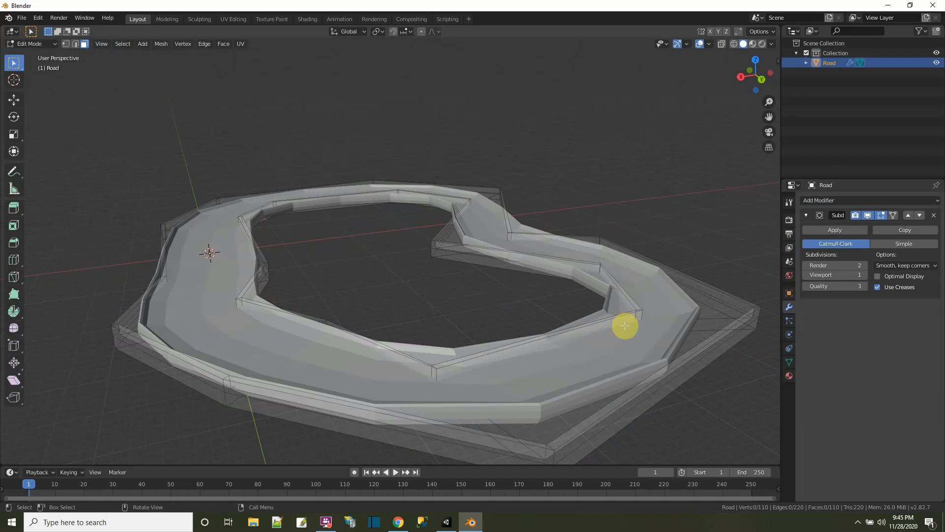
{"action": "scroll", "coordinate": [243, 338], "scroll_direction": "up", "scroll_amount": 5}
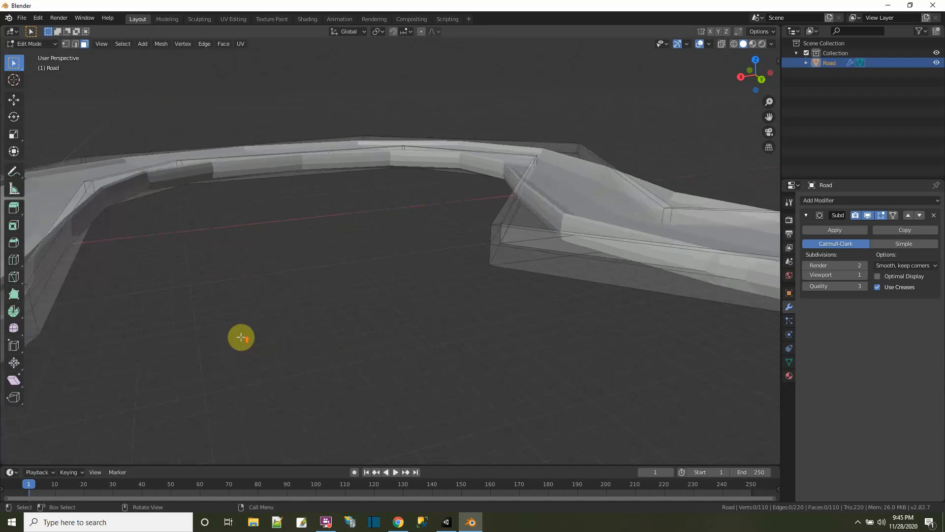
{"action": "scroll", "coordinate": [237, 340], "scroll_direction": "down", "scroll_amount": 5}
{"action": "middle_click_drag", "start_coordinate": [206, 338], "coordinate": [228, 330]}
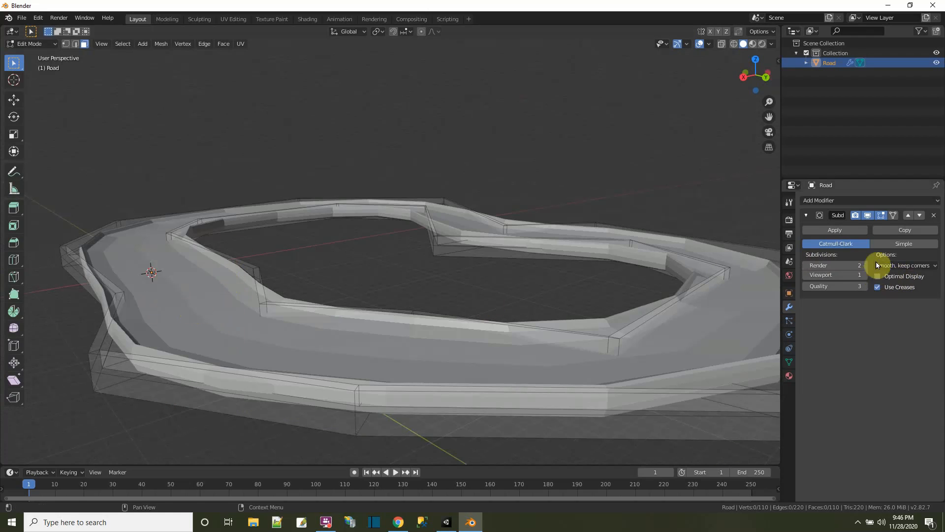
Step: Set the subdivision modifier's viewport level to 3 and turn on the wireframe overlay
{"action": "left_click", "coordinate": [864, 275]}
{"action": "left_click", "coordinate": [865, 275]}
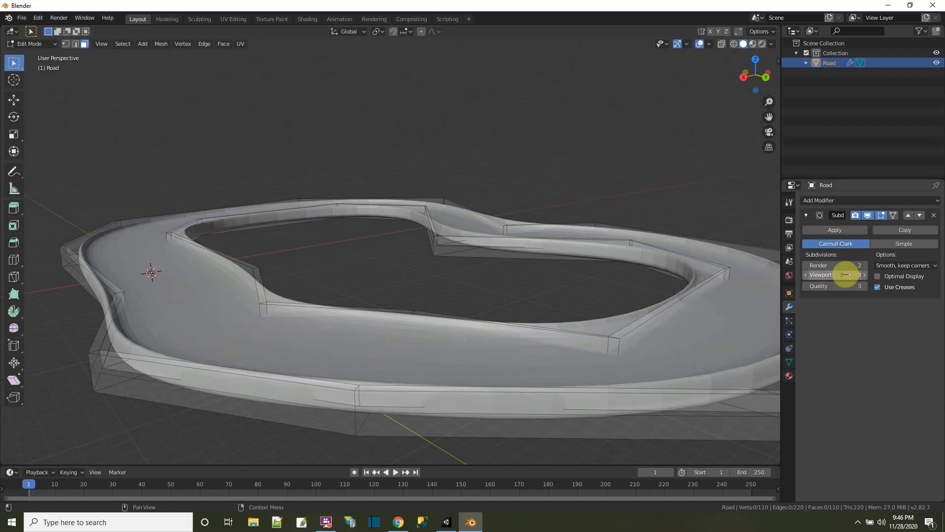
{"action": "left_click", "coordinate": [805, 276]}
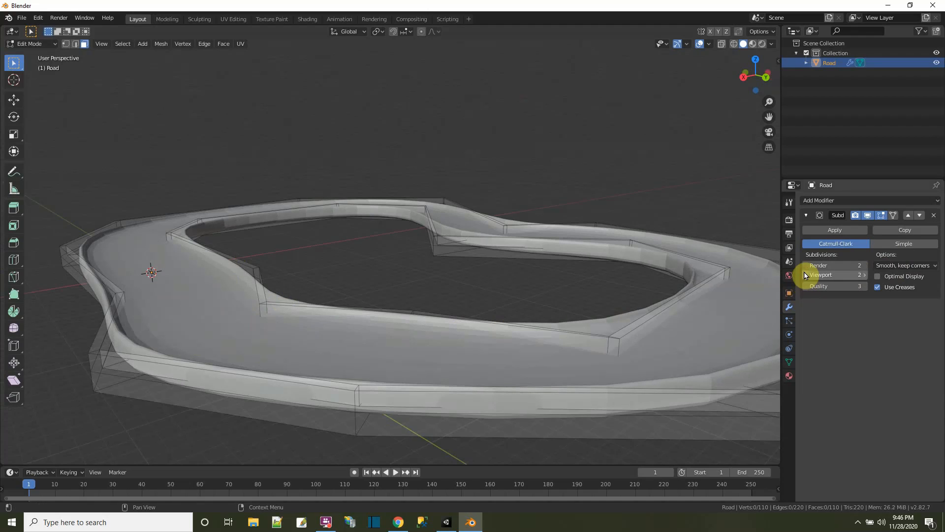
{"action": "left_click", "coordinate": [864, 275]}
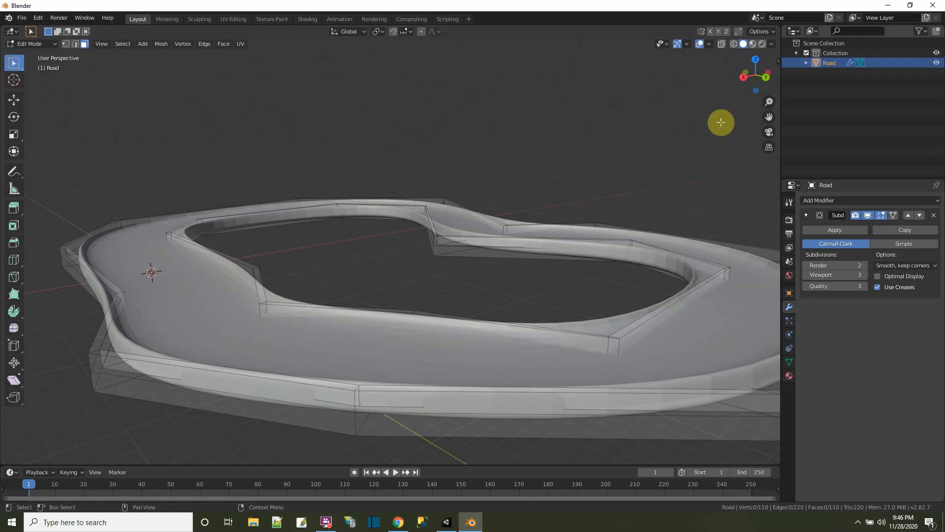
{"action": "left_click", "coordinate": [709, 44]}
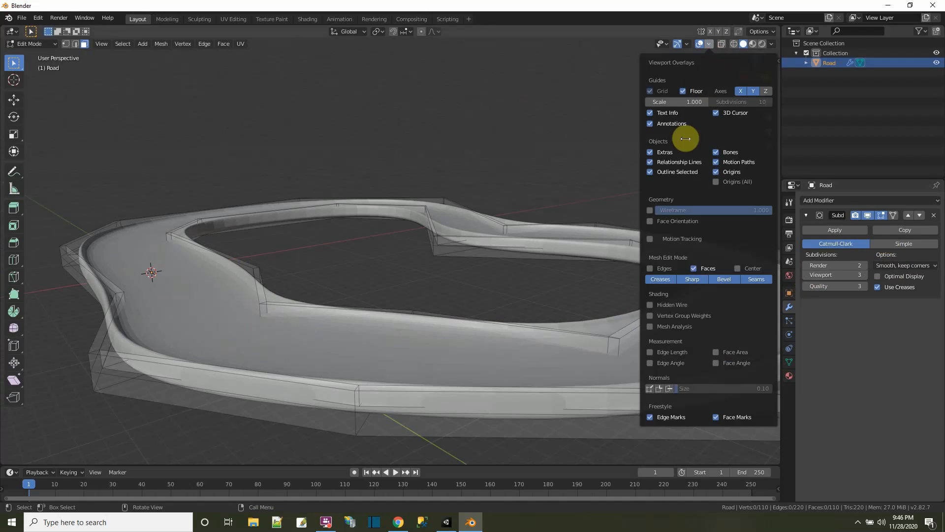
{"action": "left_click", "coordinate": [648, 212]}
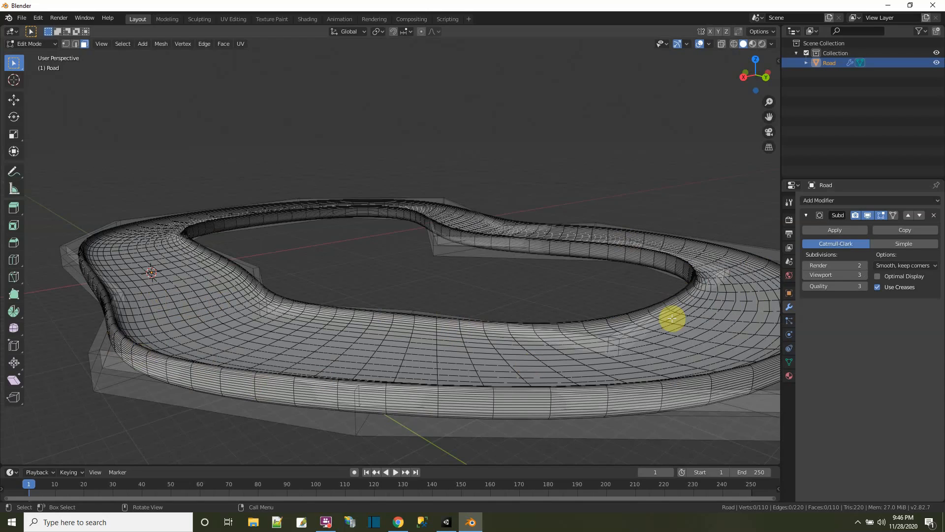
Step: Switch the road to Object Mode and apply its Subdivision Surface modifier
{"action": "left_click", "coordinate": [838, 229]}
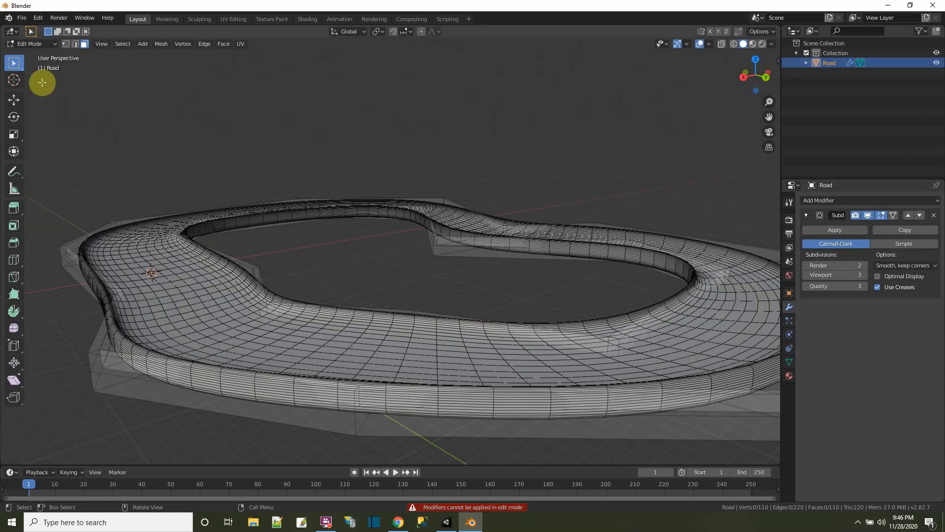
{"action": "left_click", "coordinate": [33, 43]}
{"action": "left_click", "coordinate": [34, 55]}
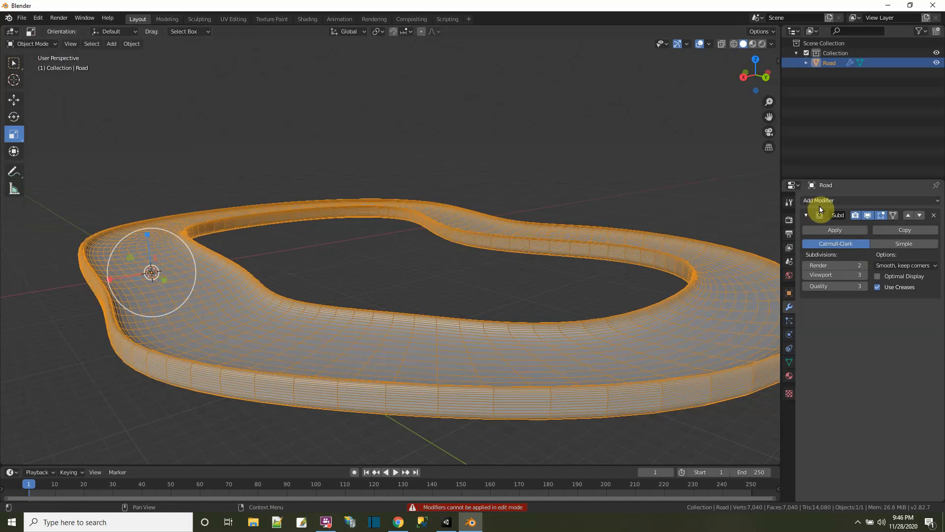
{"action": "left_click", "coordinate": [835, 229]}
Step: Deselect the road, turn off the wireframe overlay, and view the whole smoothed track
{"action": "left_click", "coordinate": [633, 187]}
{"action": "middle_click_drag", "start_coordinate": [634, 187], "coordinate": [705, 80]}
{"action": "left_click", "coordinate": [709, 44]}
{"action": "left_click", "coordinate": [646, 210]}
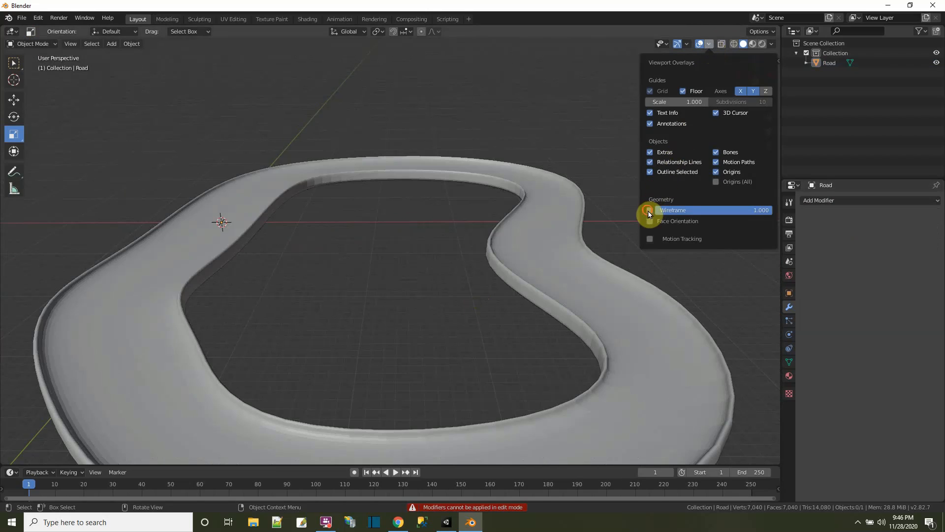
{"action": "mouse_move", "coordinate": [426, 319]}
{"action": "middle_mouse_down"}
{"action": "mouse_move", "coordinate": [384, 314]}
{"action": "mouse_move", "coordinate": [428, 301]}
{"action": "middle_mouse_up"}
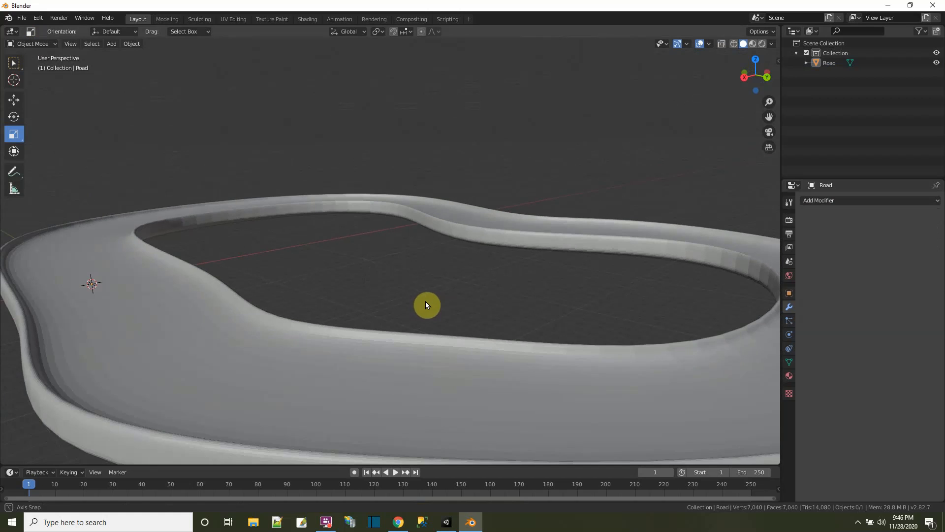
{"action": "scroll", "coordinate": [317, 330], "scroll_direction": "down", "scroll_amount": 5}
{"action": "middle_click_drag", "start_coordinate": [327, 298], "coordinate": [376, 290]}
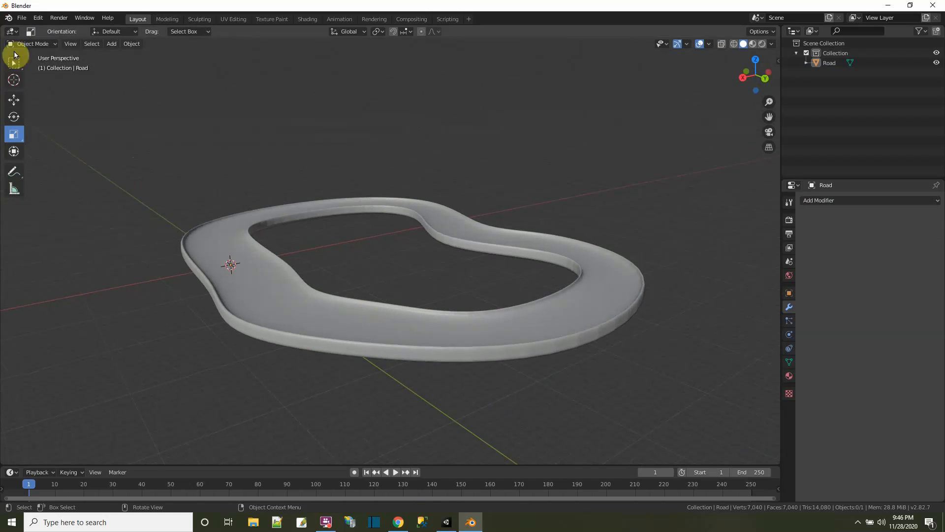
Step: Start an FBX export limited to Mesh objects, with the experimental Apply Transform option enabled
{"action": "left_click", "coordinate": [22, 19]}
{"action": "mouse_move", "coordinate": [49, 160]}
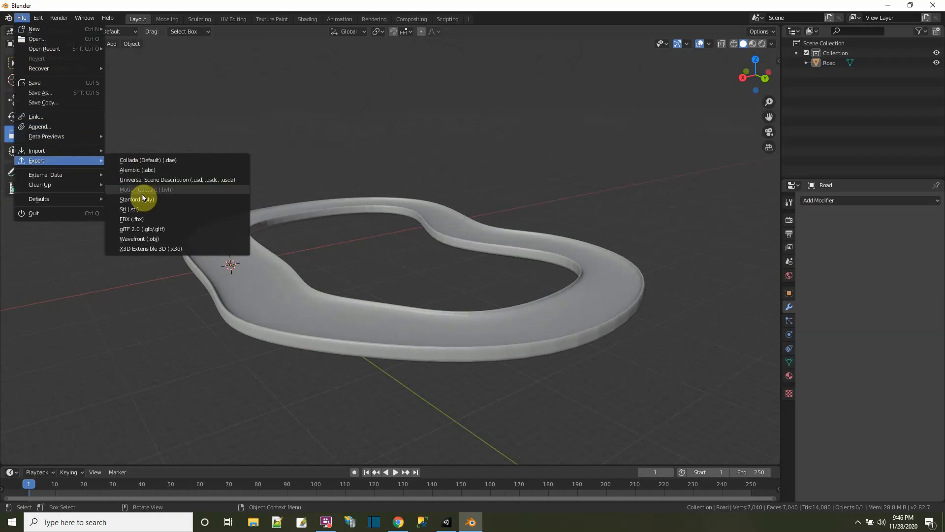
{"action": "left_click", "coordinate": [144, 219]}
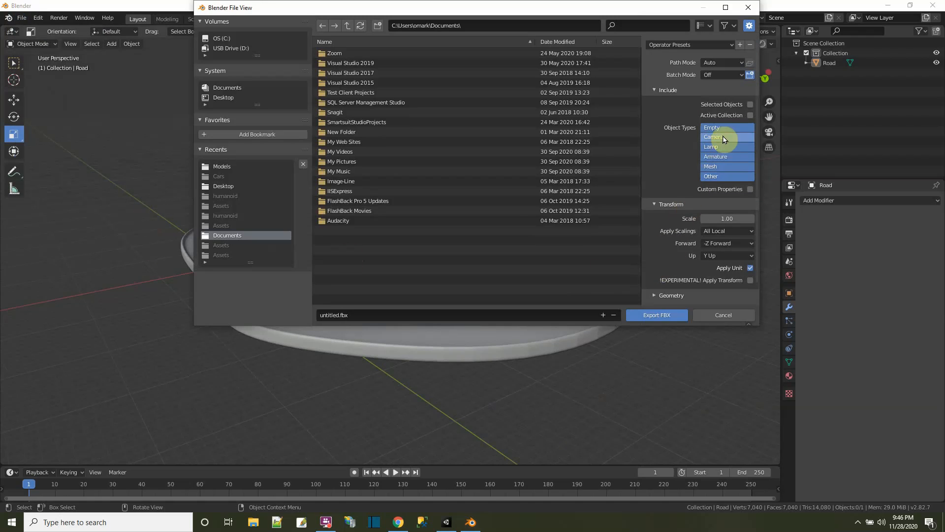
{"action": "left_click", "coordinate": [723, 168]}
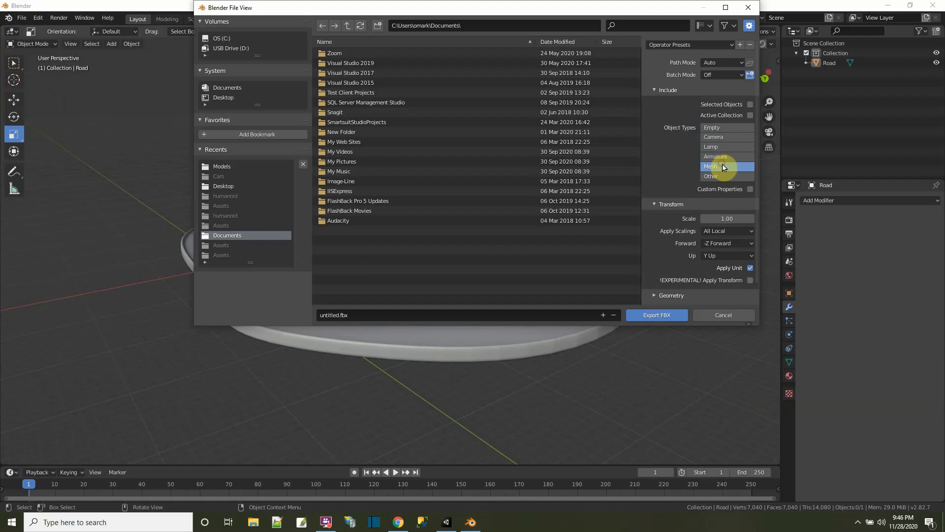
{"action": "left_click", "coordinate": [750, 280]}
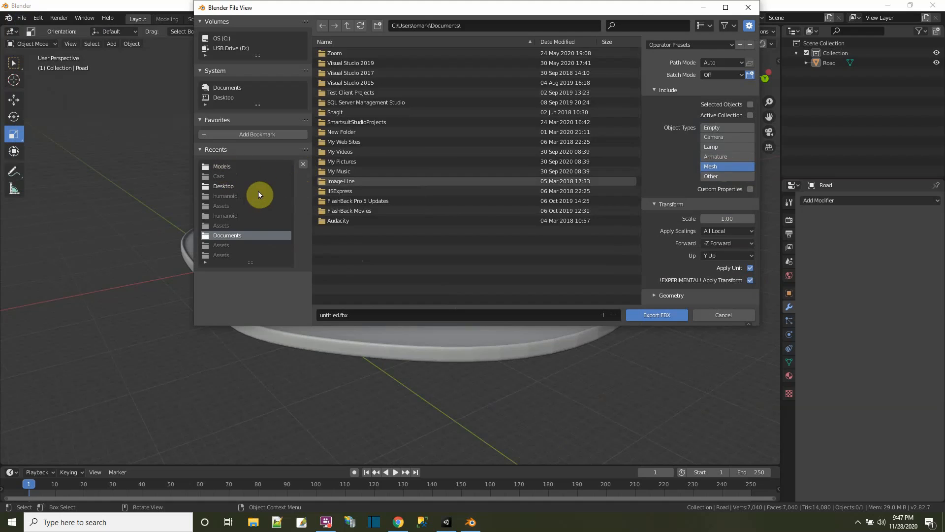
Step: Set the export location to the Assets folder of the MLAgentDrive2 project, inside the UNITY folder on drive C
{"action": "left_click", "coordinate": [225, 39]}
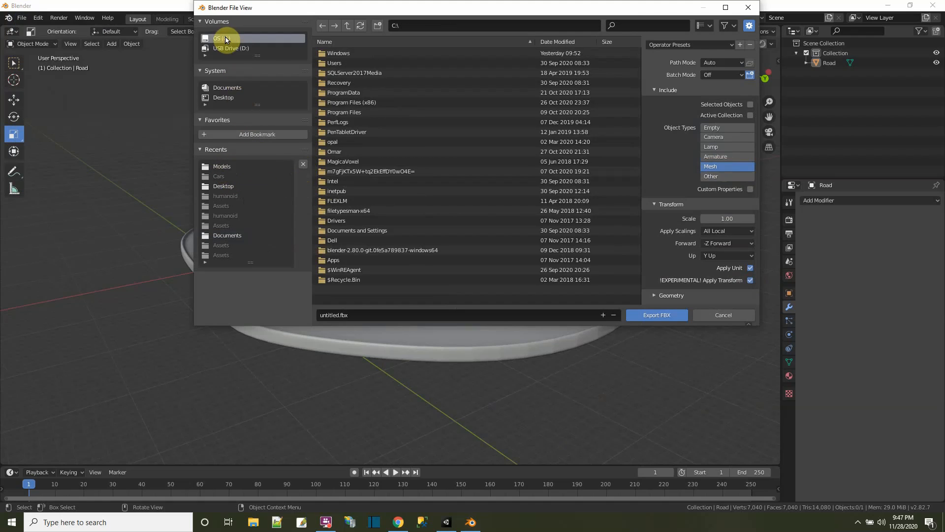
{"action": "left_click", "coordinate": [337, 153]}
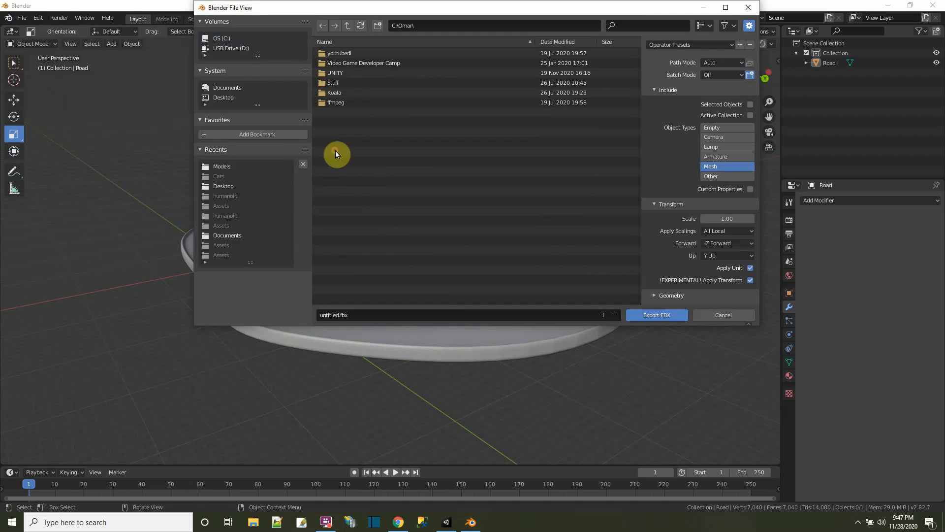
{"action": "double_click", "coordinate": [343, 74]}
{"action": "double_click", "coordinate": [343, 63]}
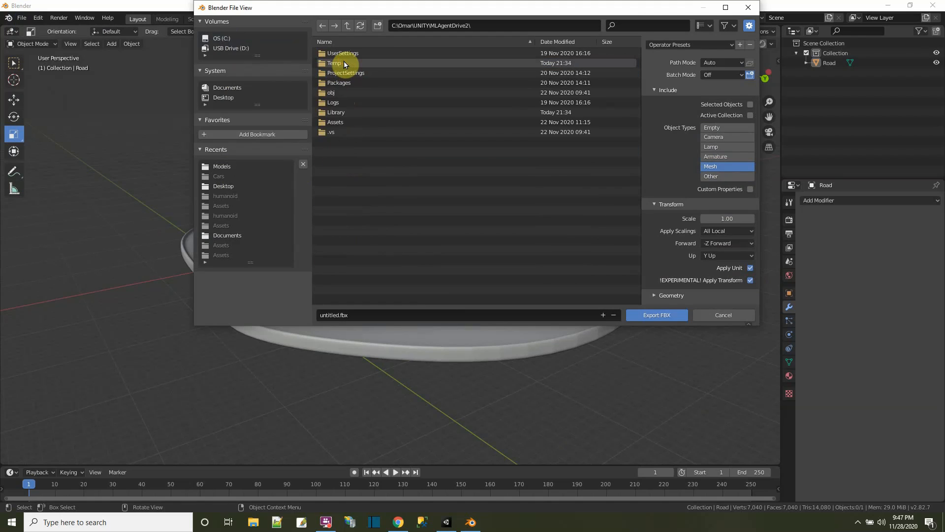
{"action": "double_click", "coordinate": [338, 122]}
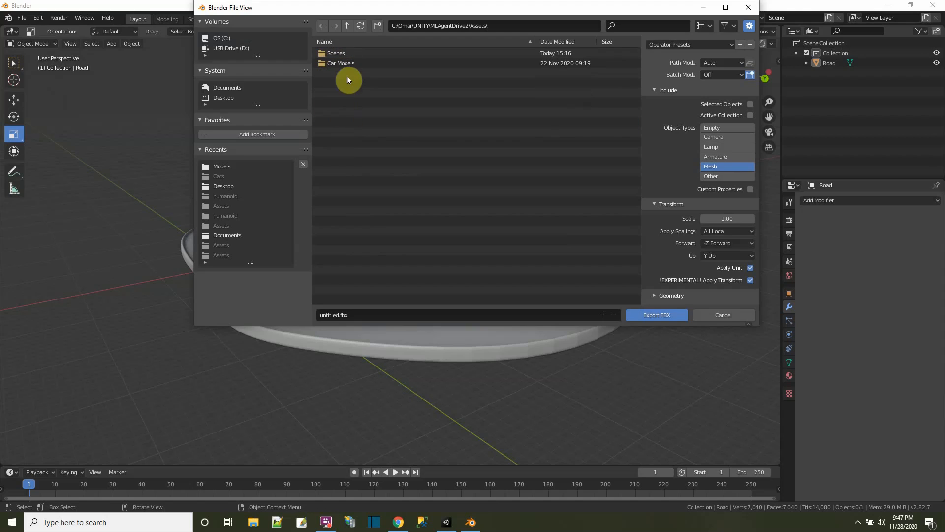
Step: Name the export file Track.fbx and export the road as FBX
{"action": "left_click", "coordinate": [367, 312]}
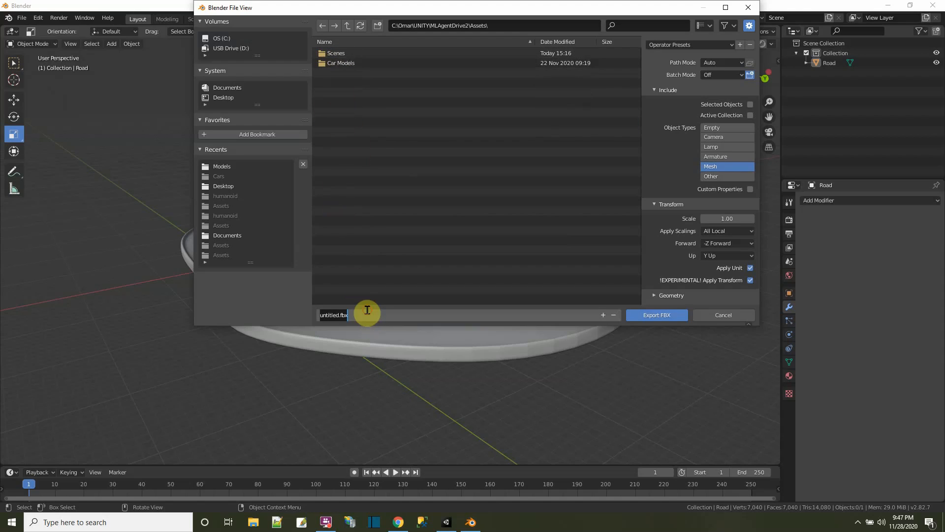
{"action": "key", "text": "Return"}
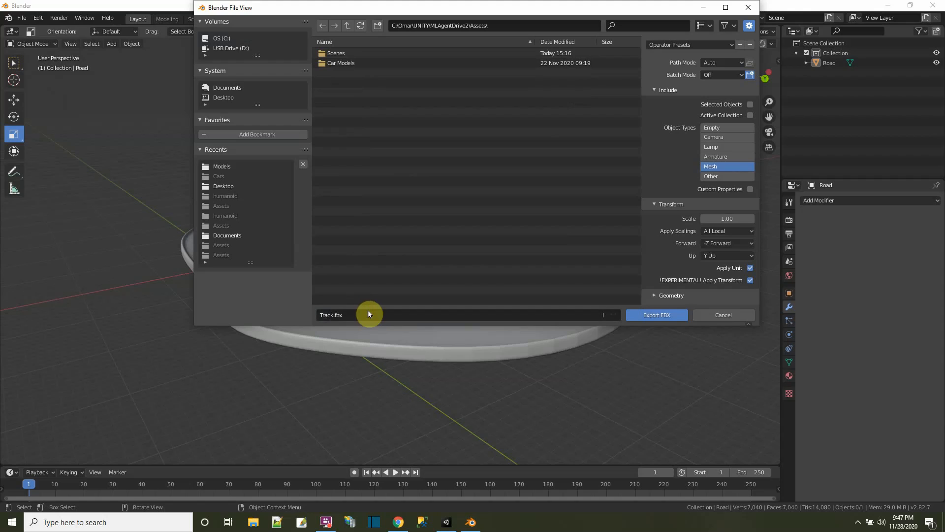
{"action": "left_click", "coordinate": [655, 315]}
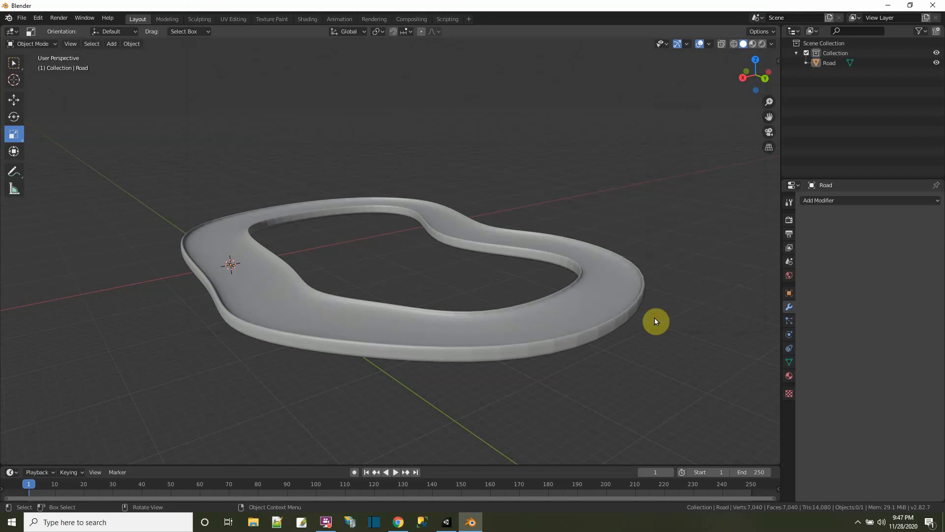
Step: Minimize Blender and switch to the MLAgentDrive2 project in Unity
{"action": "left_click", "coordinate": [886, 6]}
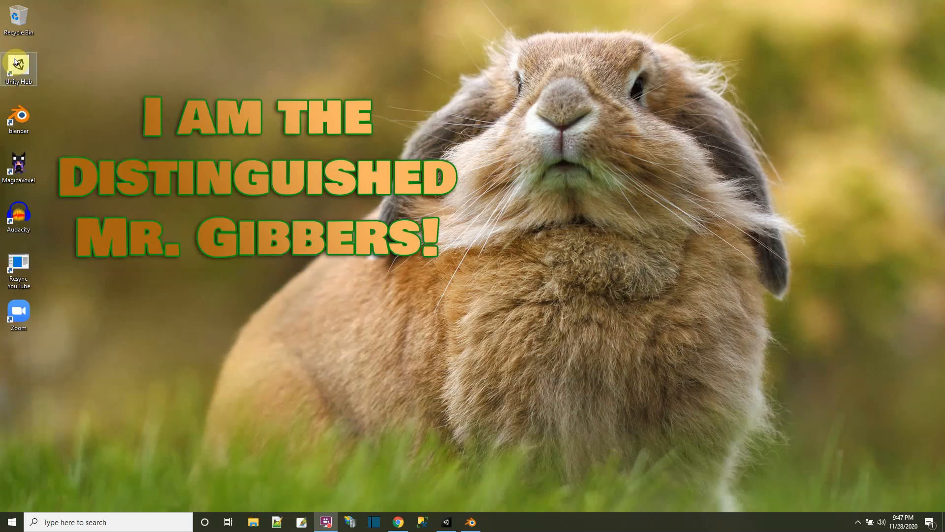
{"action": "left_click", "coordinate": [447, 522]}
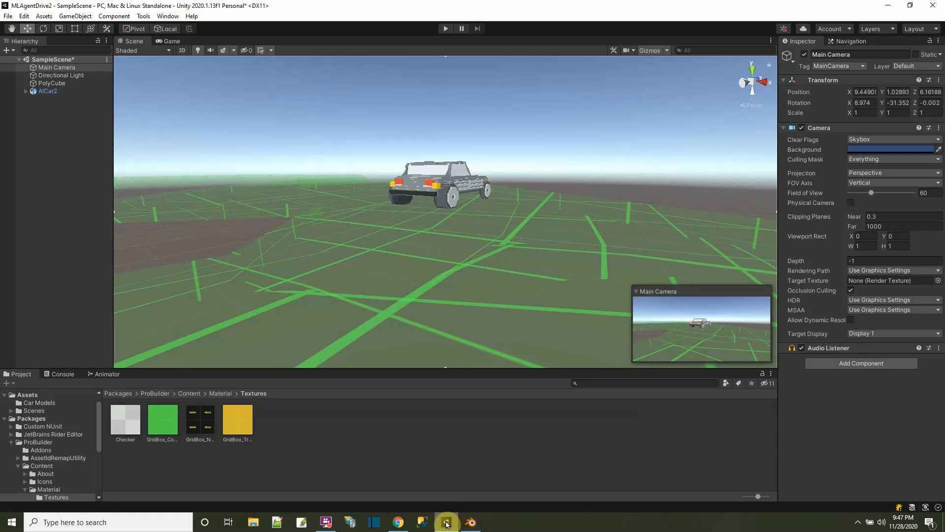
Step: Collapse the Packages folder and show the contents of the project's Assets folder
{"action": "left_click", "coordinate": [30, 417]}
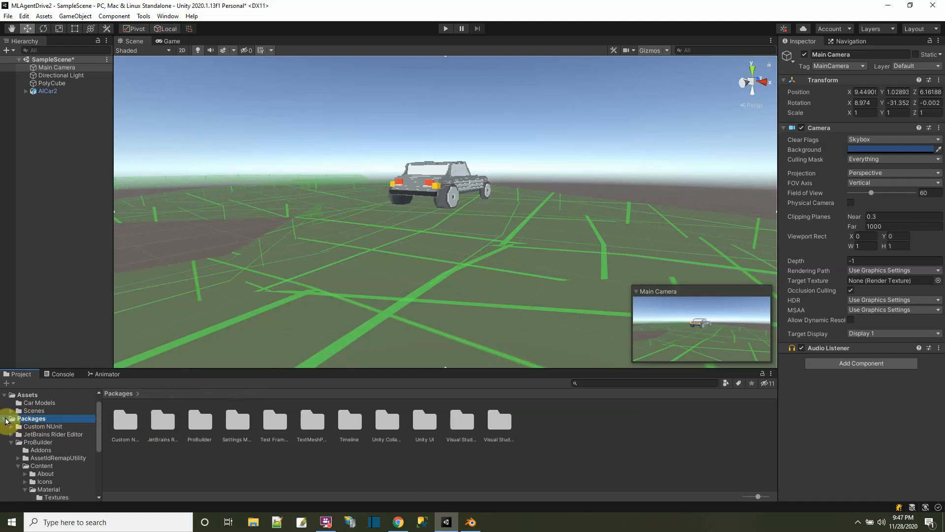
{"action": "left_click", "coordinate": [5, 417]}
{"action": "left_click", "coordinate": [29, 407]}
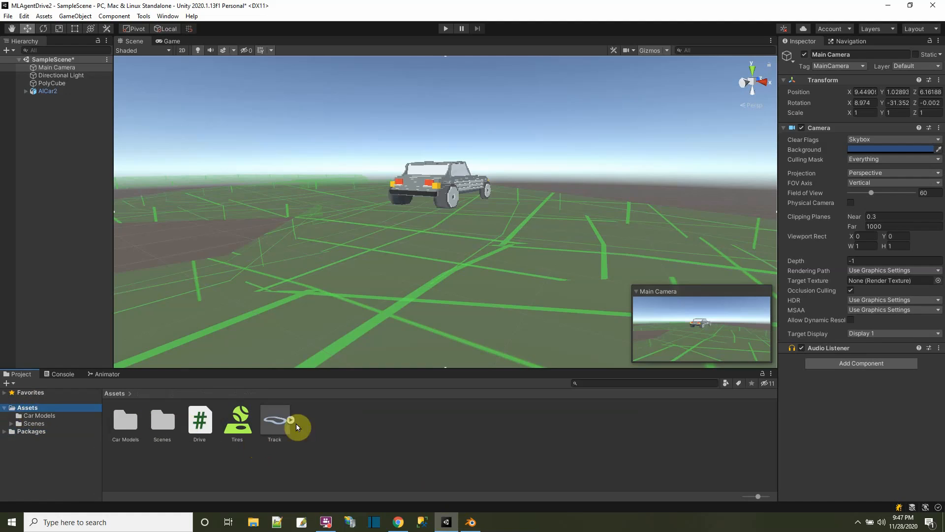
Step: Delete the PolyCube object from SampleScene
{"action": "key", "text": "f"}
{"action": "middle_click_drag", "start_coordinate": [266, 296], "coordinate": [431, 312]}
{"action": "scroll", "coordinate": [430, 312], "scroll_direction": "up", "scroll_amount": 1}
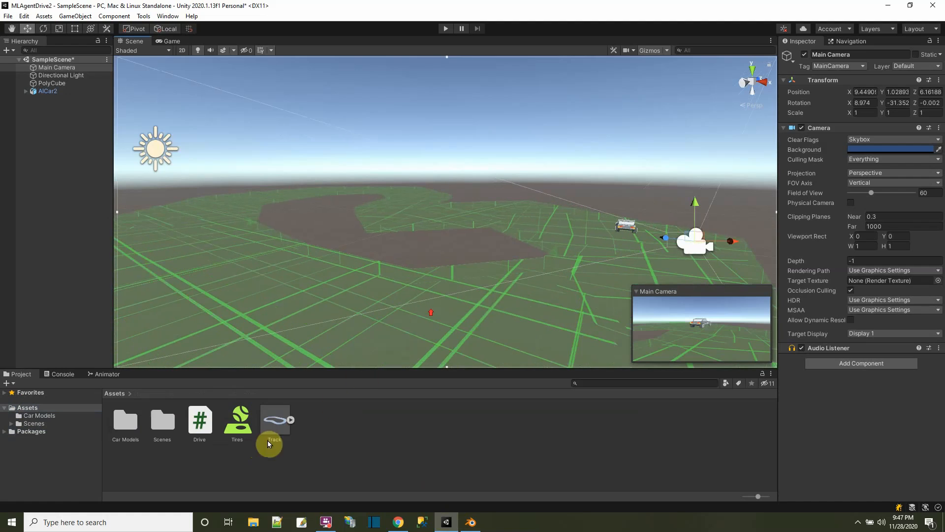
{"action": "right_click", "coordinate": [51, 83]}
{"action": "left_click", "coordinate": [79, 156]}
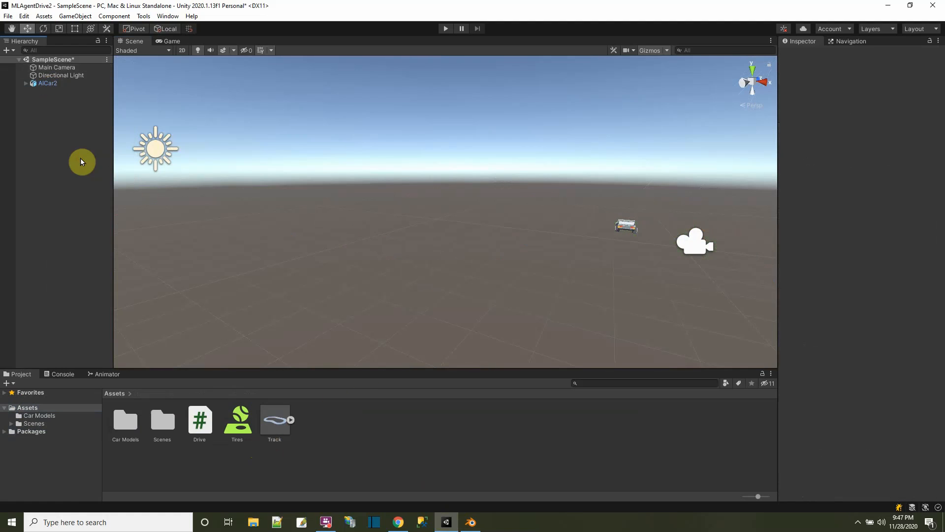
Step: Place the imported Track model from the Assets folder into the scene
{"action": "left_click_drag", "start_coordinate": [274, 417], "coordinate": [571, 255]}
{"action": "scroll", "coordinate": [607, 245], "scroll_direction": "down", "scroll_amount": 3}
{"action": "scroll", "coordinate": [607, 245], "scroll_direction": "down", "scroll_amount": 1}
{"action": "middle_click_drag", "start_coordinate": [607, 262], "coordinate": [458, 236]}
{"action": "scroll", "coordinate": [458, 240], "scroll_direction": "up", "scroll_amount": 1}
{"action": "scroll", "coordinate": [460, 251], "scroll_direction": "down", "scroll_amount": 2}
{"action": "scroll", "coordinate": [313, 255], "scroll_direction": "up", "scroll_amount": 1}
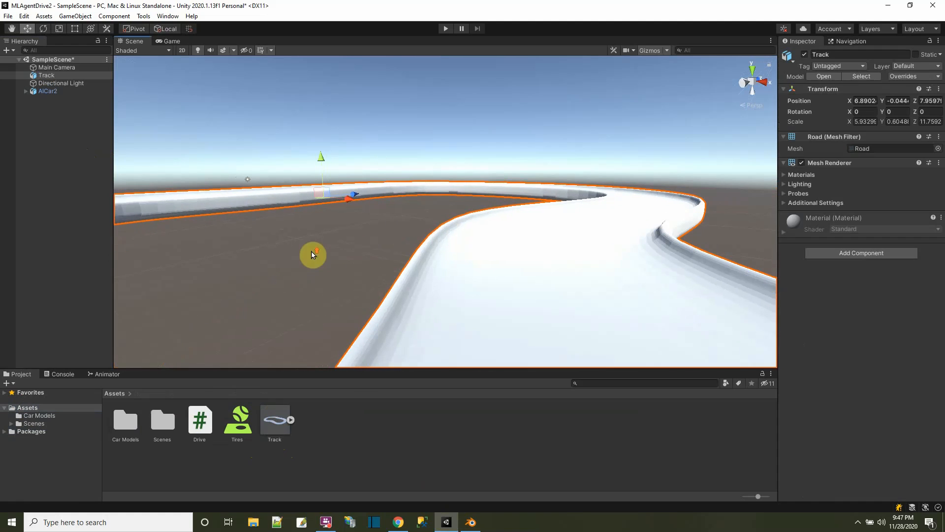
Step: Reset the Track's position to the world origin
{"action": "left_click_drag", "start_coordinate": [336, 235], "coordinate": [382, 320], "text": "alt"}
{"action": "scroll", "coordinate": [460, 284], "scroll_direction": "down", "scroll_amount": 3}
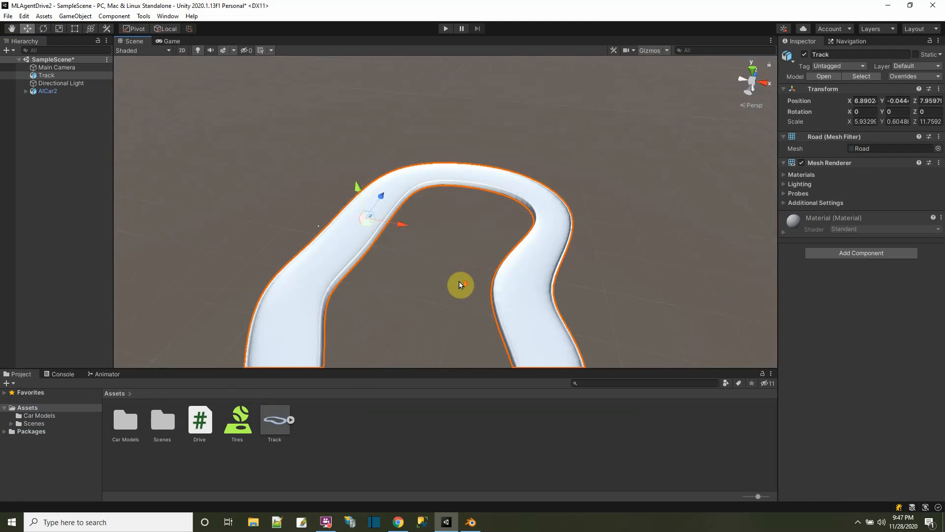
{"action": "left_click_drag", "start_coordinate": [382, 224], "coordinate": [377, 197]}
{"action": "left_click", "coordinate": [938, 89]}
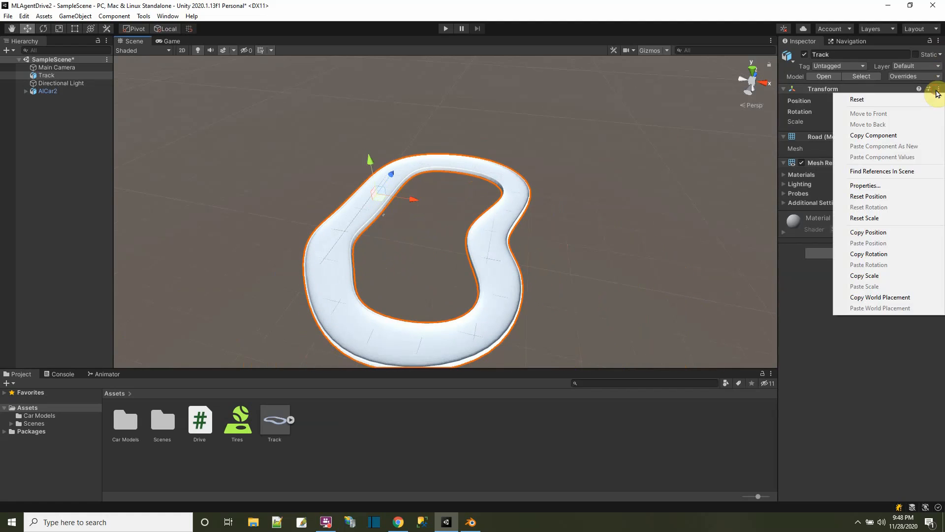
{"action": "left_click", "coordinate": [868, 195]}
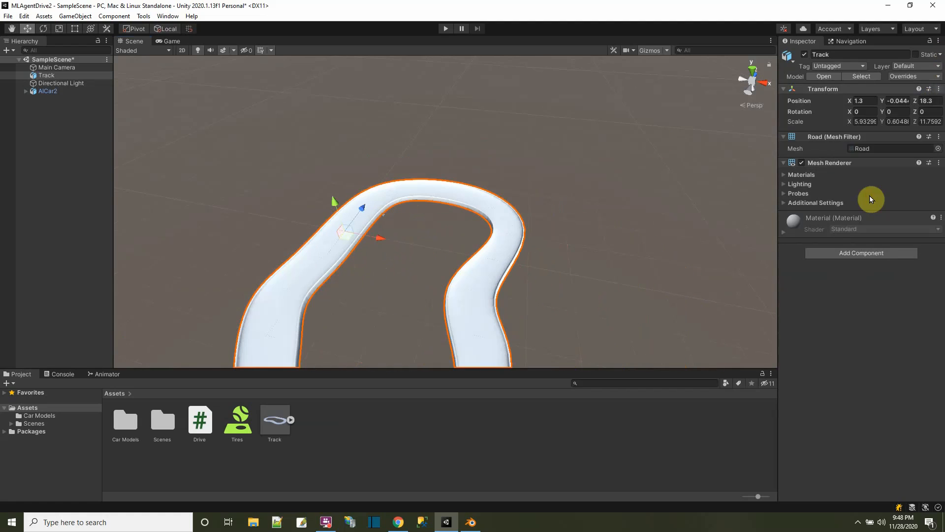
Step: Move AICar2 onto the track surface, at about X 39.54, Y 0.758, Z -19.99
{"action": "left_click", "coordinate": [48, 92]}
{"action": "left_click_drag", "start_coordinate": [385, 224], "coordinate": [481, 333]}
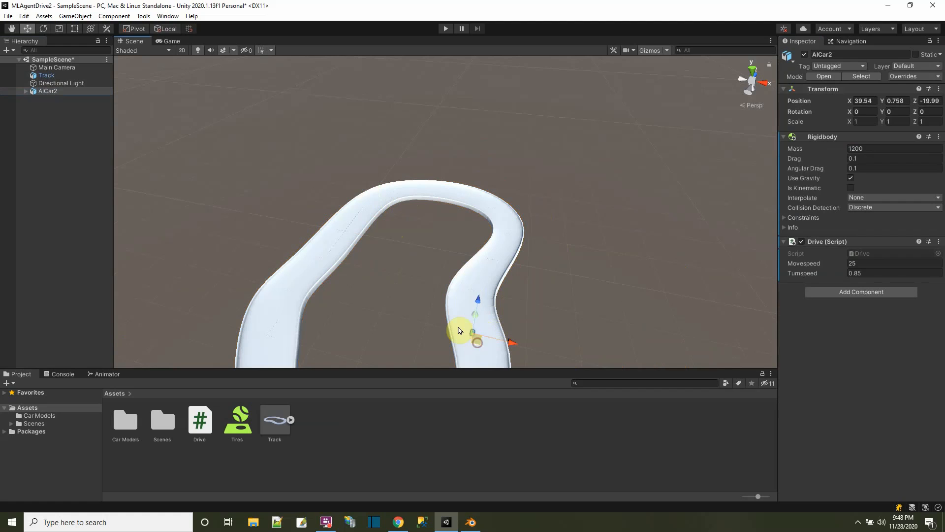
{"action": "double_click", "coordinate": [37, 92]}
{"action": "scroll", "coordinate": [332, 149], "scroll_direction": "down", "scroll_amount": 5}
{"action": "left_click_drag", "start_coordinate": [330, 150], "coordinate": [332, 103], "text": "alt"}
Step: Reorder the Directional Light above the Track in the scene hierarchy and save the scene
{"action": "left_click_drag", "start_coordinate": [64, 90], "coordinate": [56, 73]}
{"action": "left_click", "coordinate": [8, 16]}
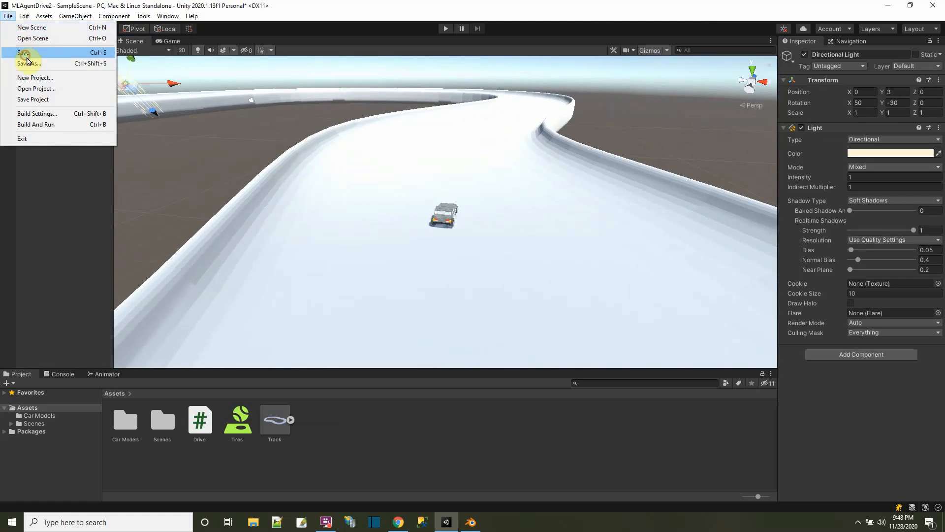
{"action": "left_click", "coordinate": [20, 52]}
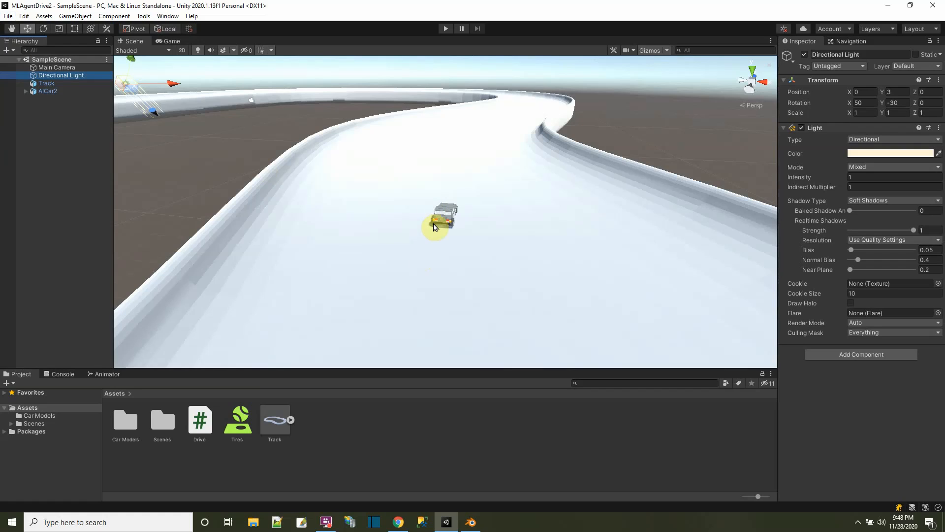
Step: Add a Mesh Collider physics component to the Track
{"action": "left_click", "coordinate": [43, 92]}
{"action": "left_click", "coordinate": [320, 204]}
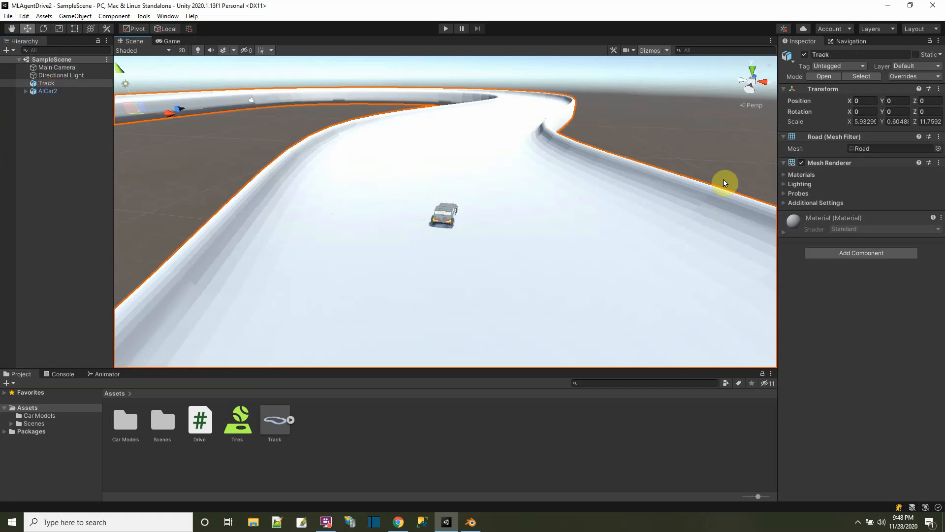
{"action": "left_click", "coordinate": [846, 255]}
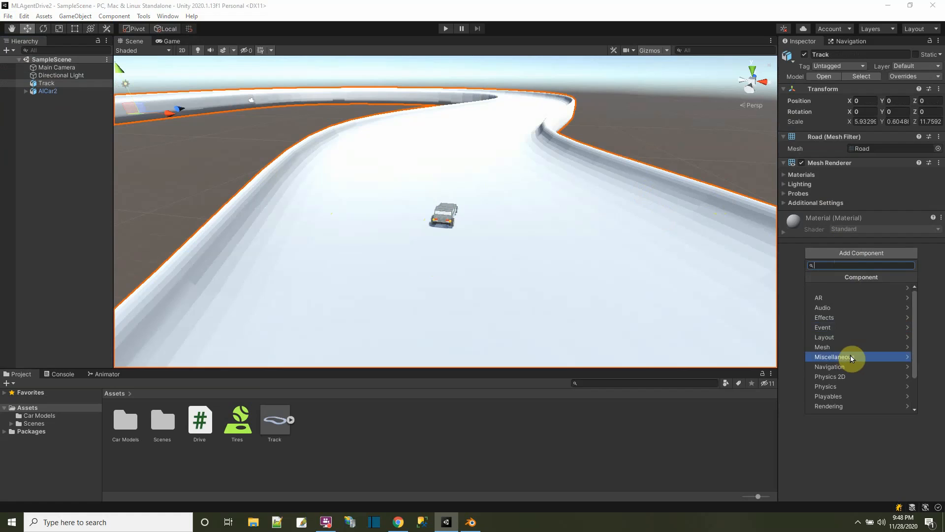
{"action": "left_click", "coordinate": [846, 389]}
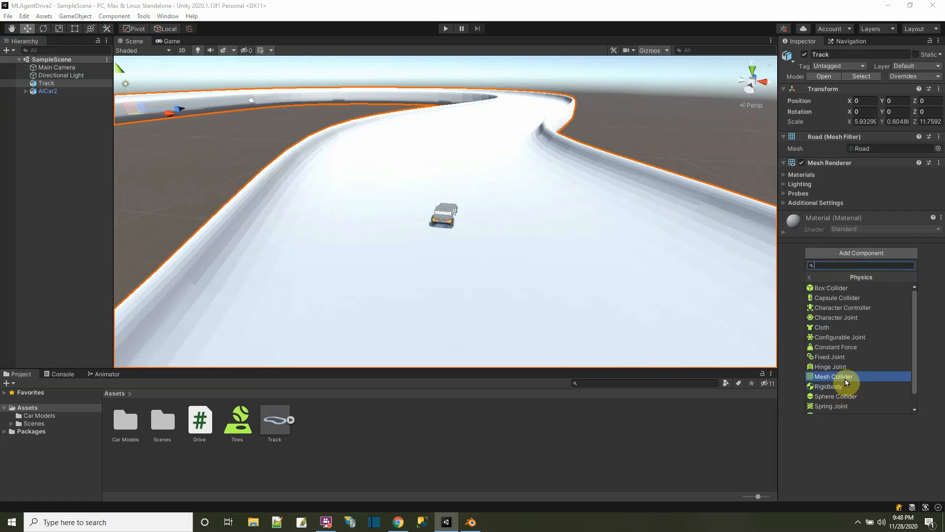
{"action": "left_click", "coordinate": [846, 383]}
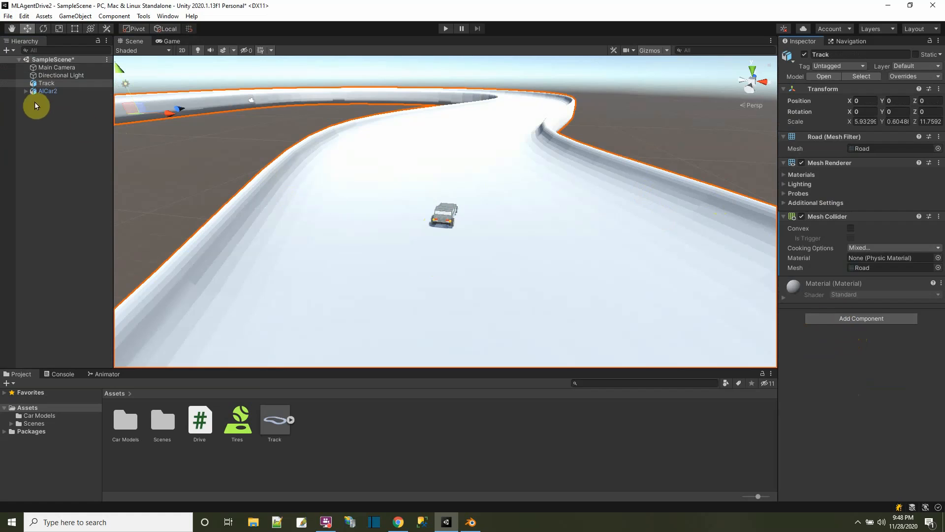
Step: Open the Drive script attached to AICar2 in Visual Studio, read through it, and save it
{"action": "left_click", "coordinate": [44, 91]}
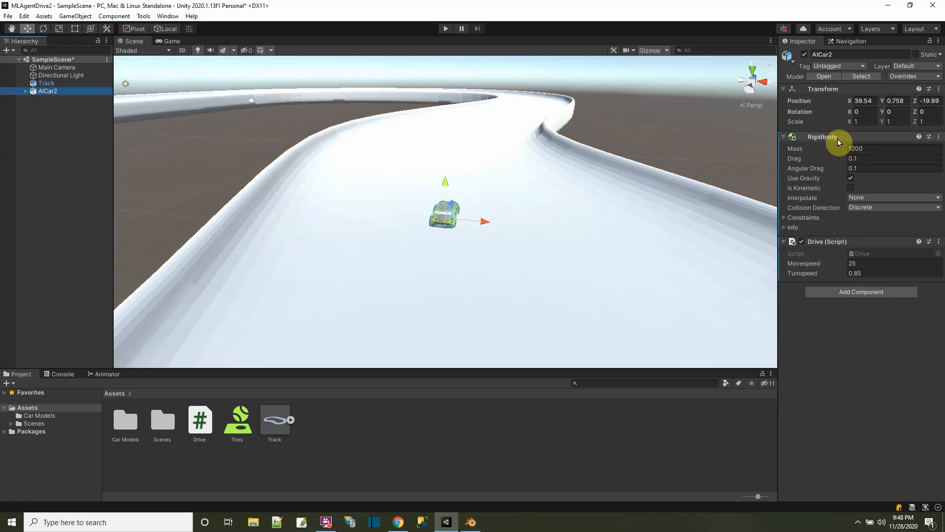
{"action": "double_click", "coordinate": [858, 252]}
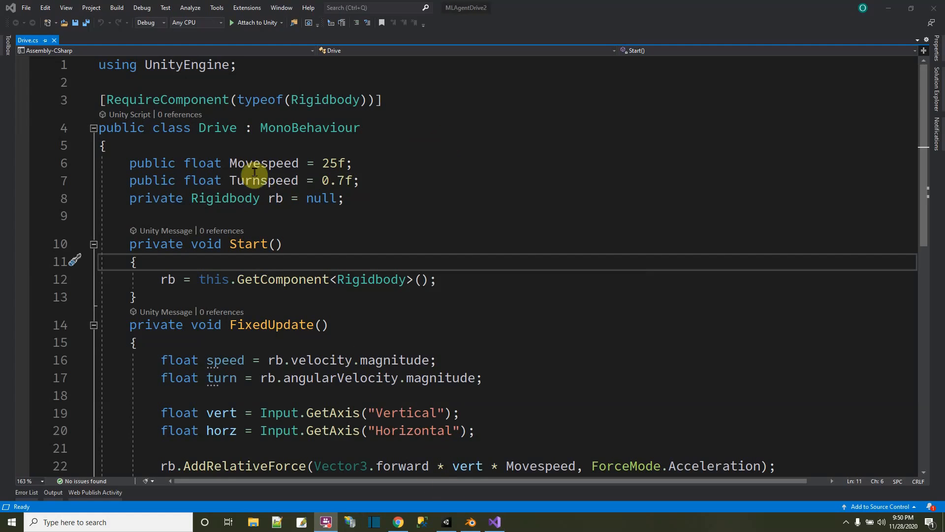
{"action": "scroll", "coordinate": [349, 172], "scroll_direction": "down", "scroll_amount": 3}
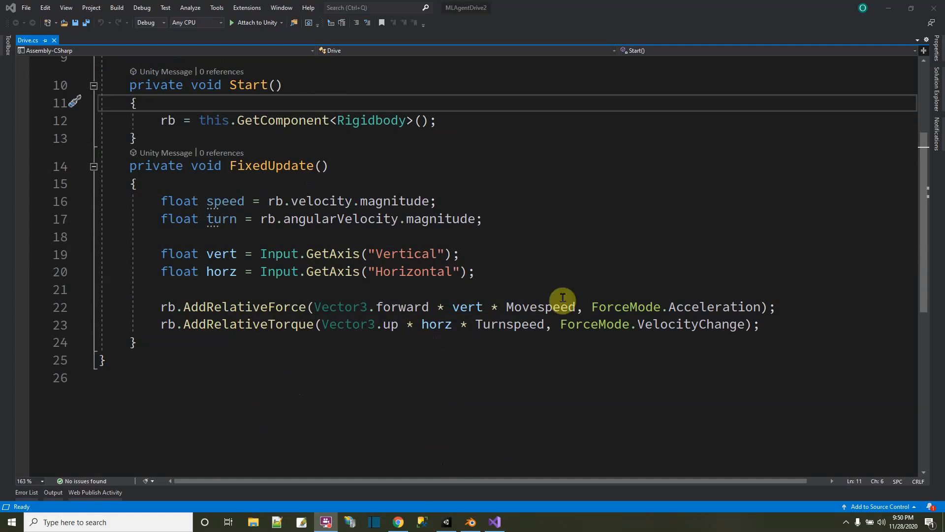
{"action": "scroll", "coordinate": [619, 322], "scroll_direction": "up", "scroll_amount": 3}
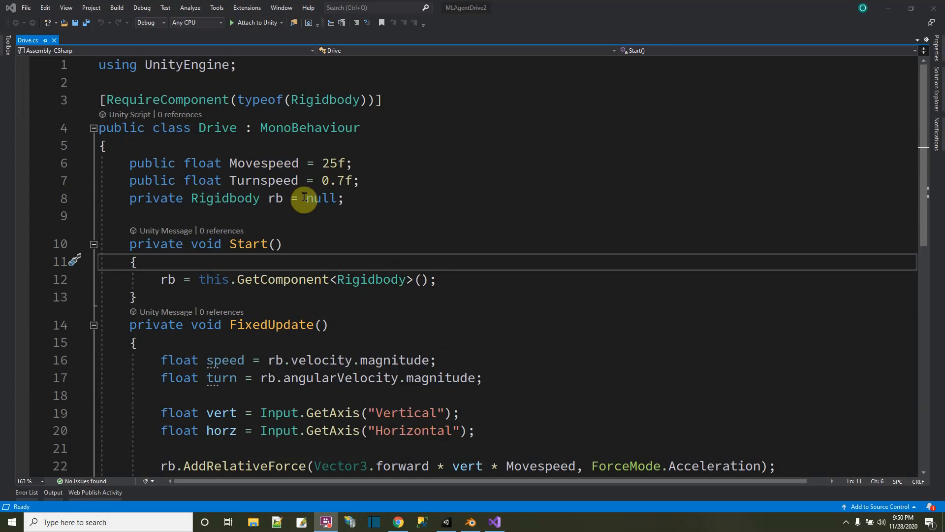
{"action": "left_click", "coordinate": [87, 24]}
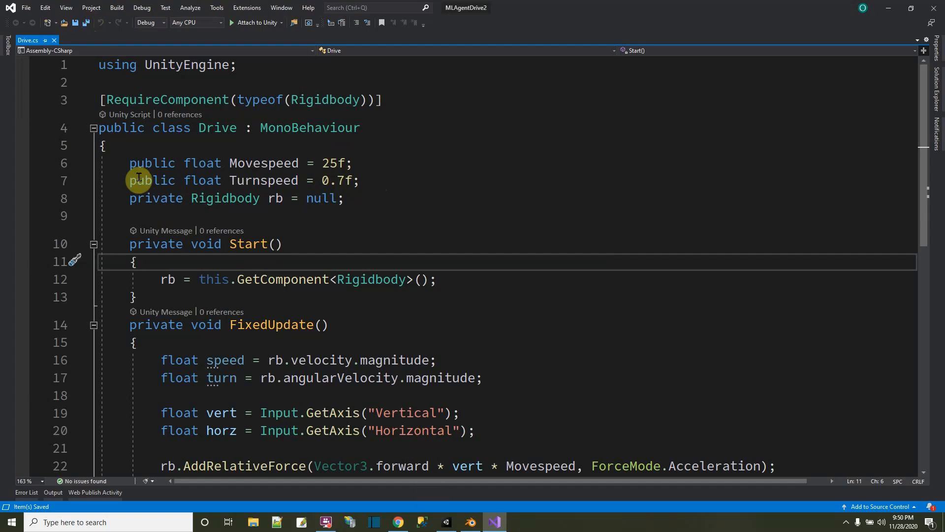
Step: Examine the Movespeed, Turnspeed and rb declarations and the RequireComponent attribute in the Drive script
{"action": "left_click_drag", "start_coordinate": [130, 158], "coordinate": [409, 184]}
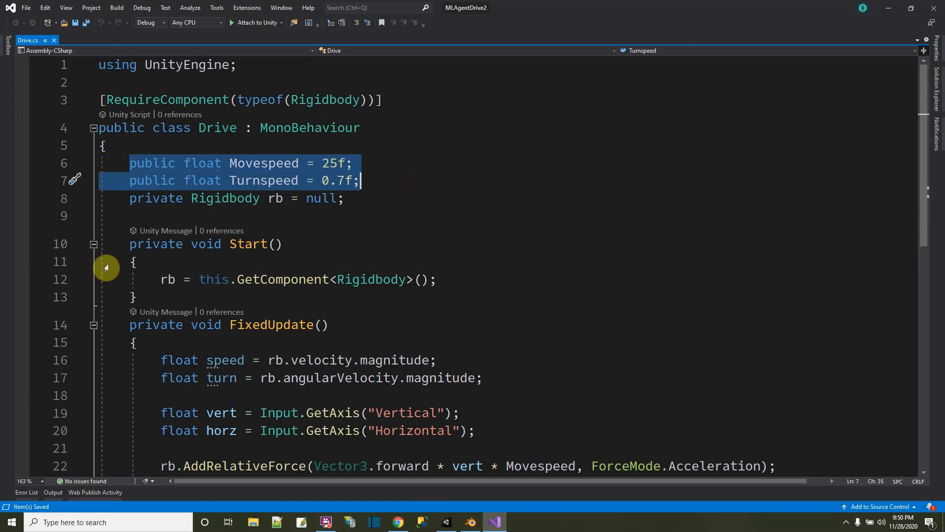
{"action": "left_click_drag", "start_coordinate": [124, 198], "coordinate": [401, 194]}
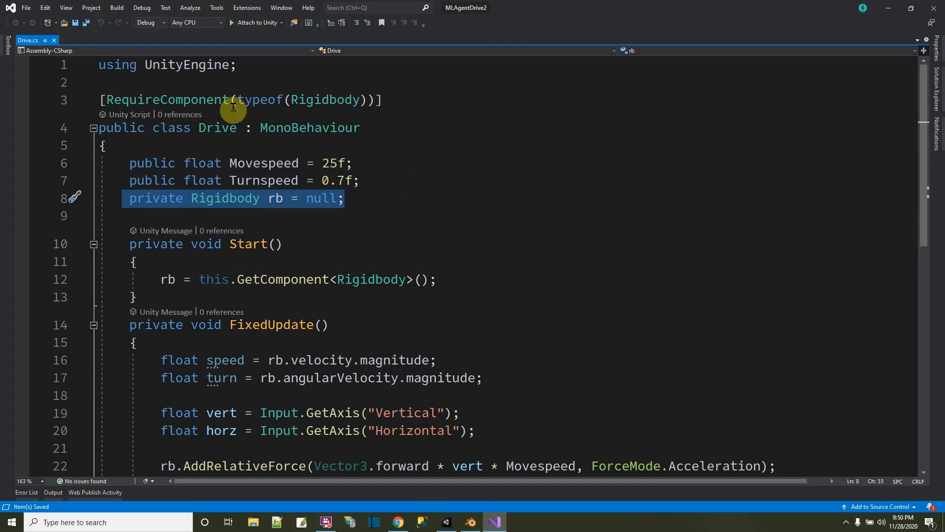
{"action": "left_click_drag", "start_coordinate": [387, 95], "coordinate": [99, 99]}
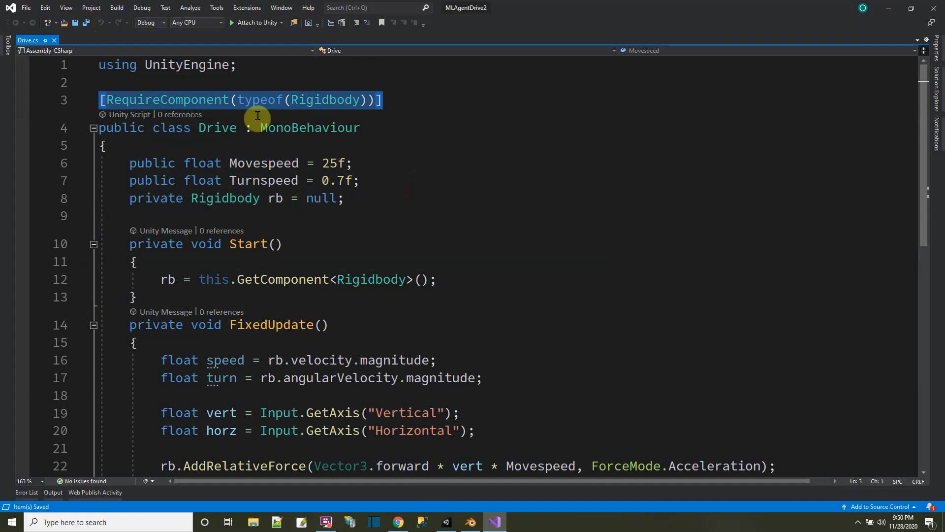
Step: Switch back to Unity, play the scene to check the camera's view, and stop it
{"action": "left_click", "coordinate": [446, 521]}
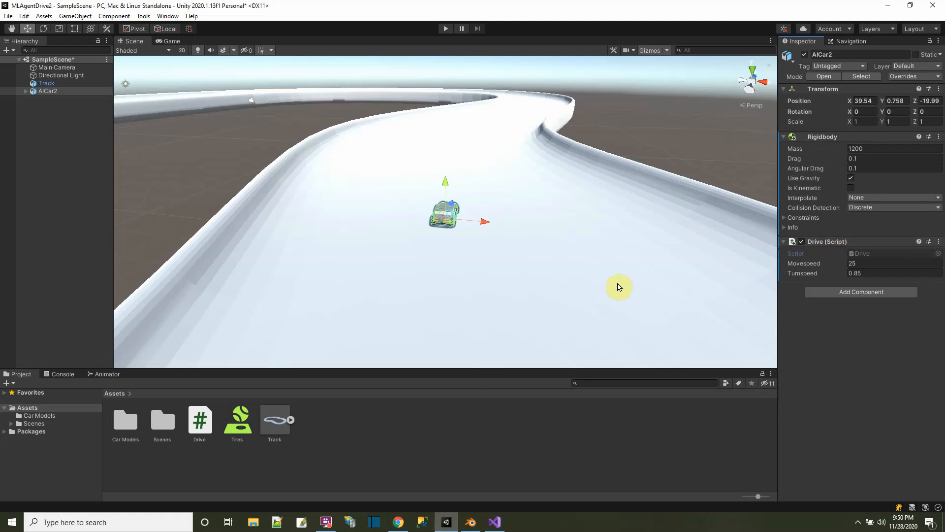
{"action": "left_click", "coordinate": [445, 29]}
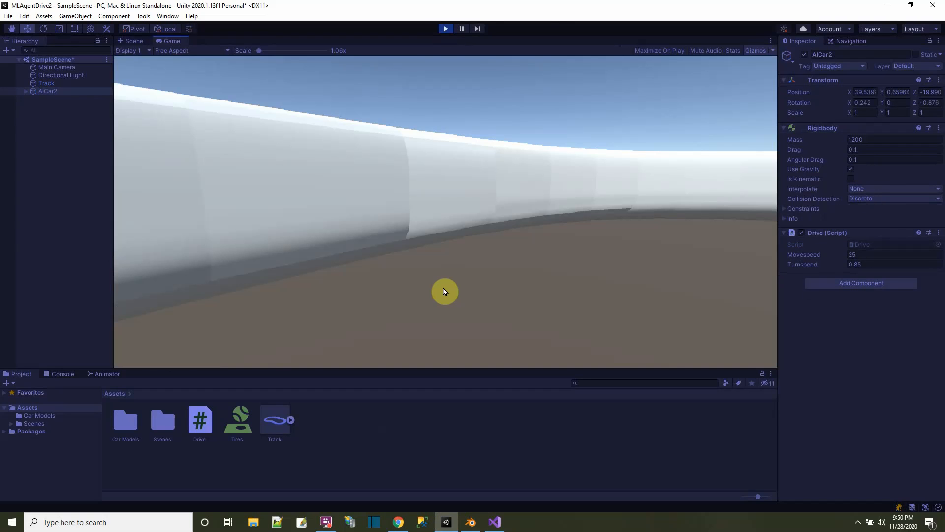
{"action": "left_click", "coordinate": [445, 28]}
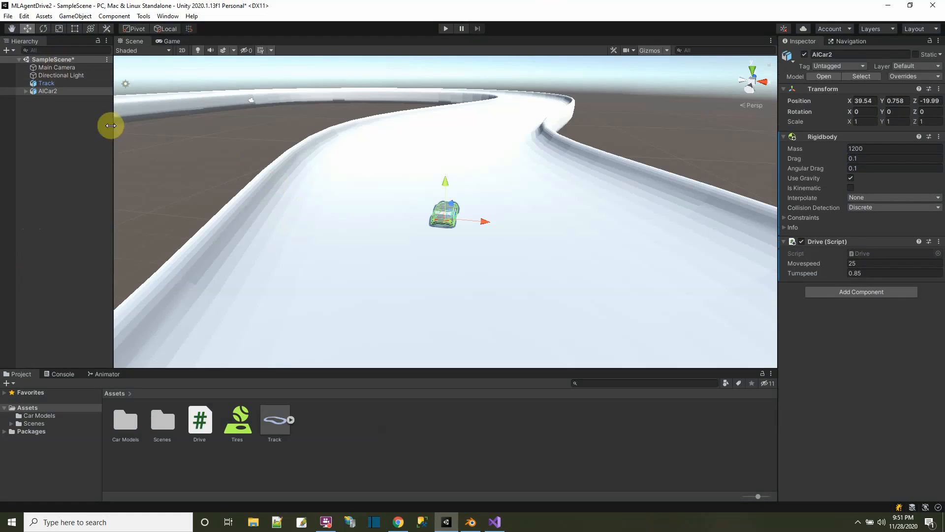
Step: Align the Main Camera with the current Scene view behind the car
{"action": "left_click", "coordinate": [72, 69]}
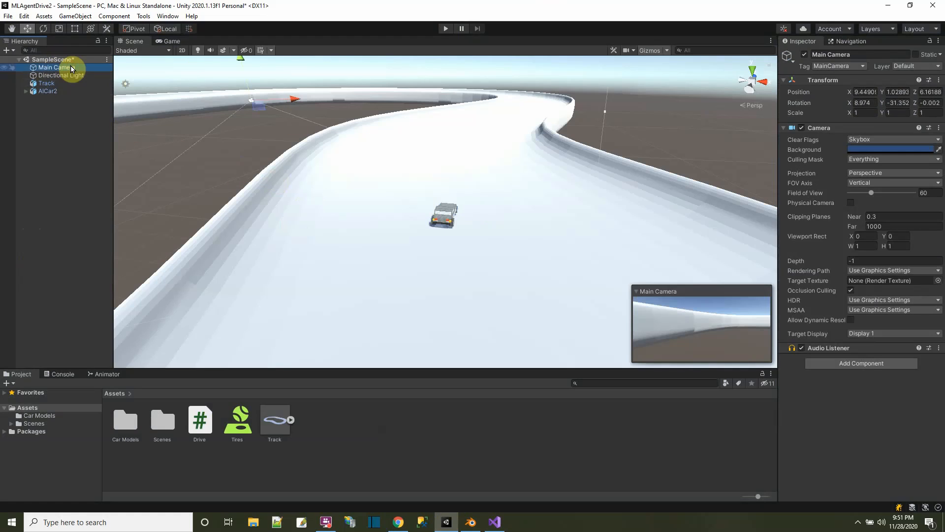
{"action": "key", "text": "ctrl+shift+f"}
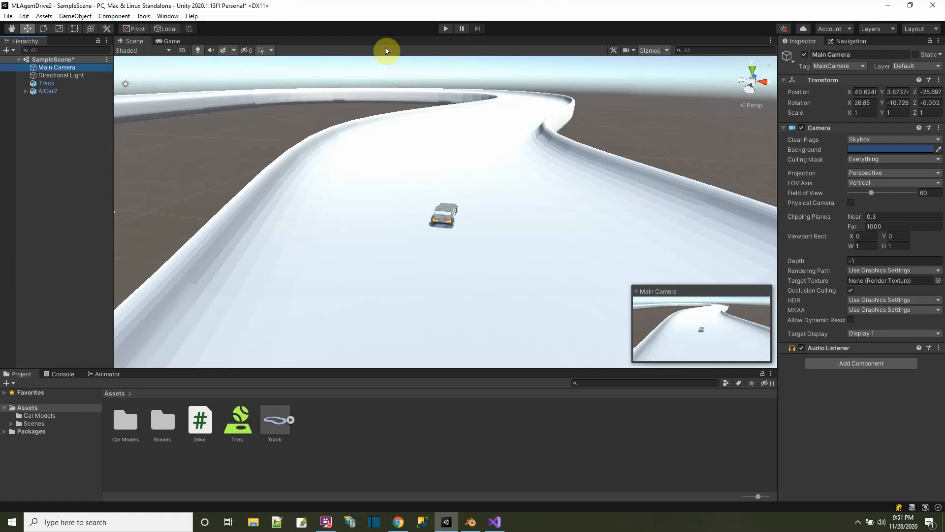
Step: Test-drive the car in play mode, try a Turnspeed of 2 on AICar2, and stop playing
{"action": "left_click", "coordinate": [445, 29]}
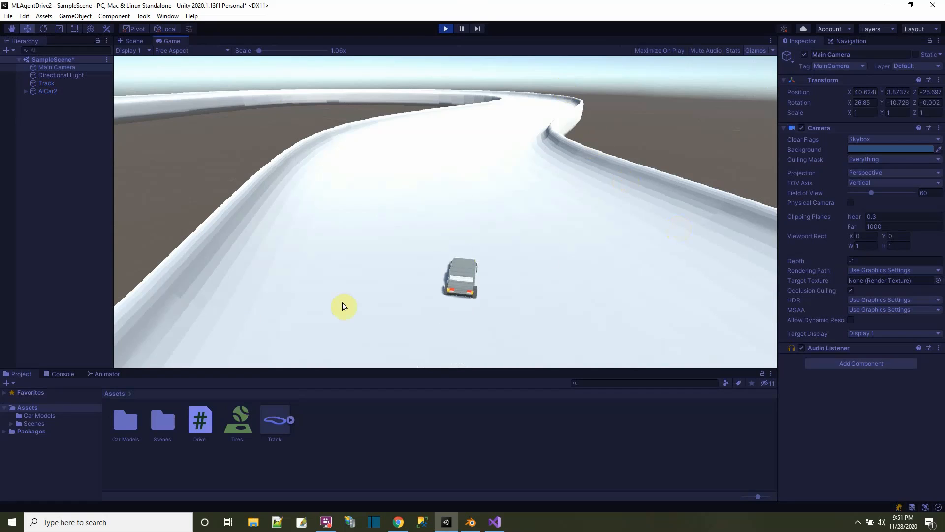
{"action": "left_click", "coordinate": [47, 92]}
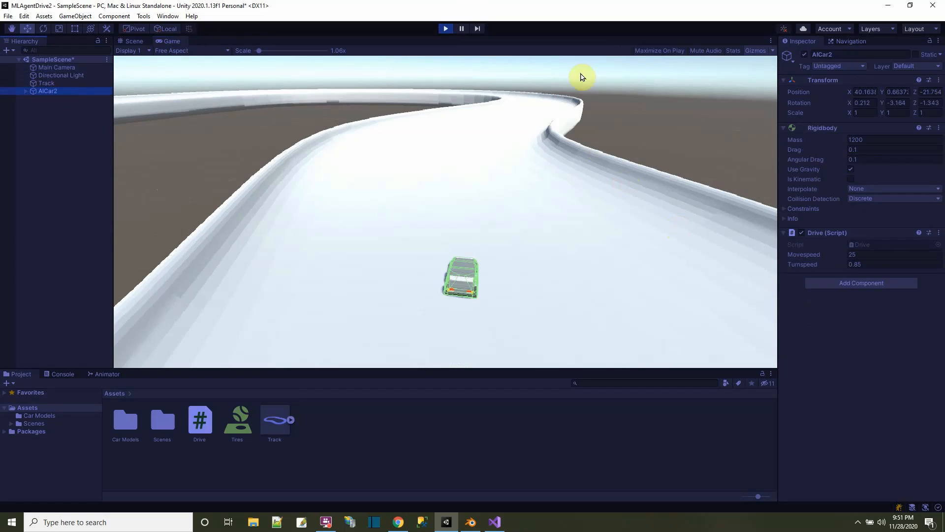
{"action": "left_click", "coordinate": [865, 266]}
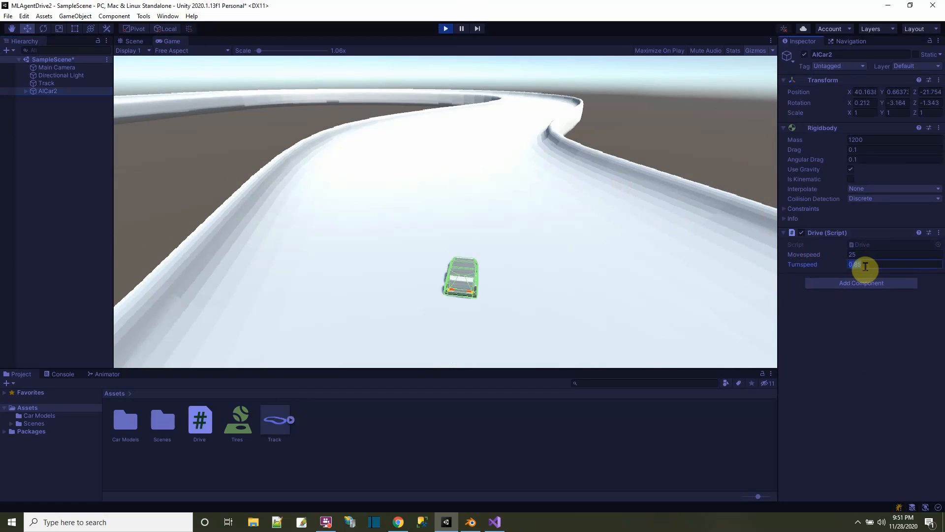
{"action": "type", "text": "2"}
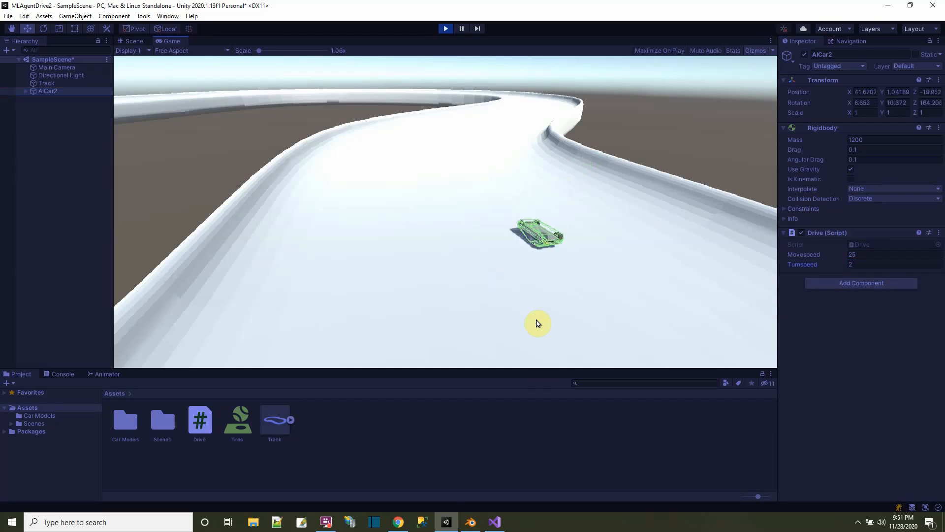
{"action": "left_click", "coordinate": [446, 28]}
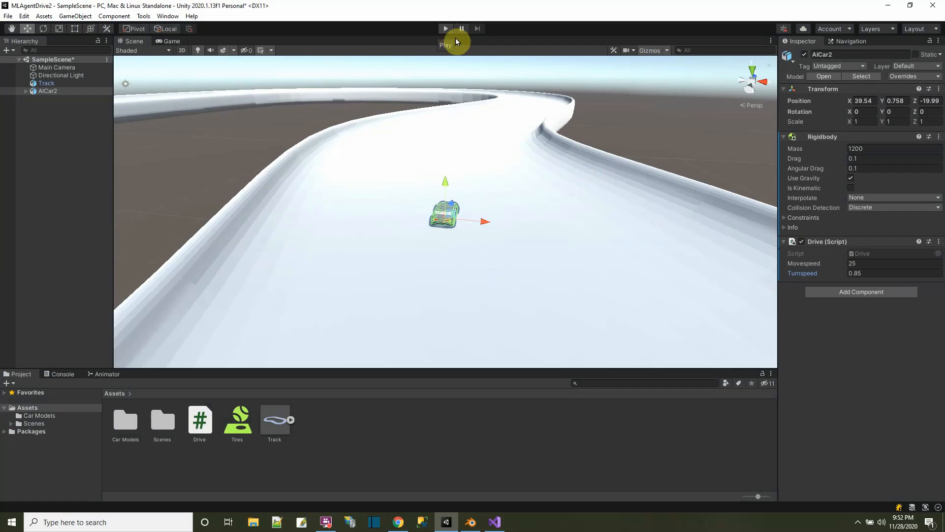
Step: Set AICar2's Turnspeed to 1.5 in the Drive script component and play the scene again
{"action": "left_click", "coordinate": [862, 272]}
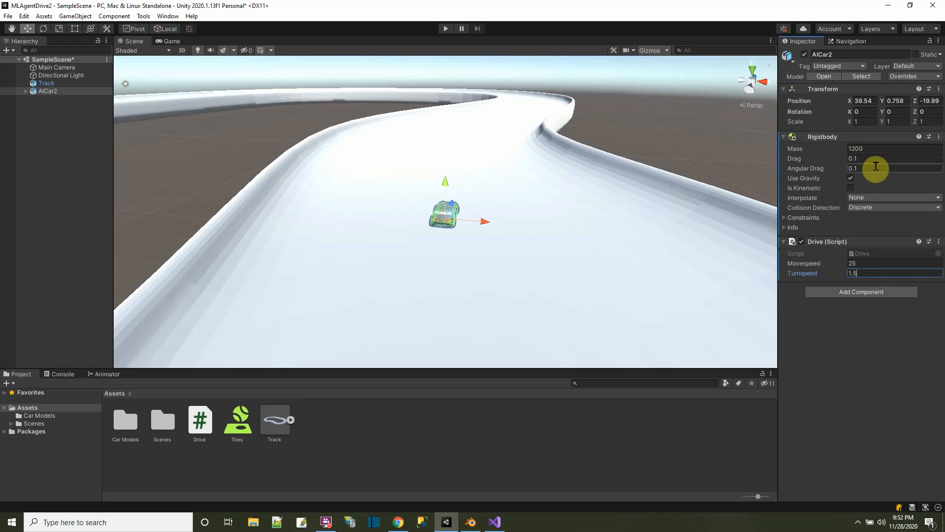
{"action": "left_click", "coordinate": [445, 29]}
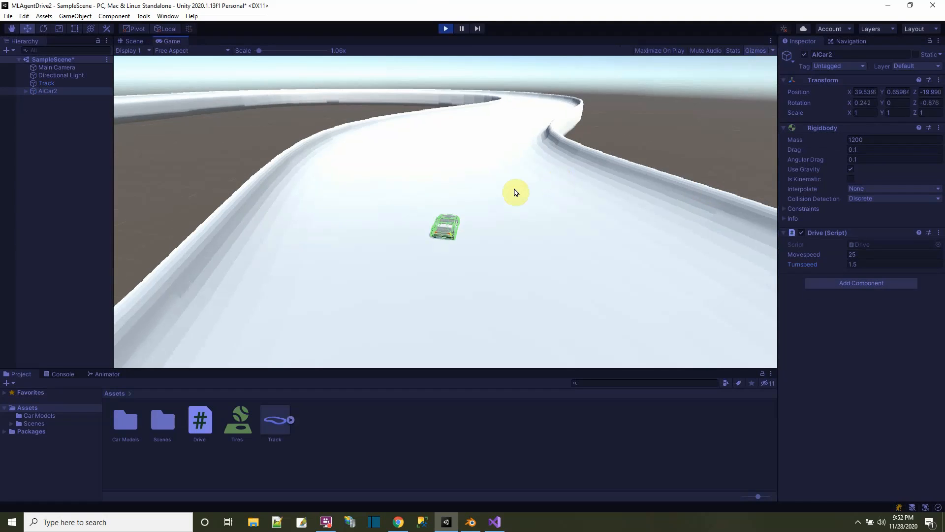
Step: Test-drive the car along the track at the current Turnspeed, and stop playing
{"action": "key", "text": "Up"}
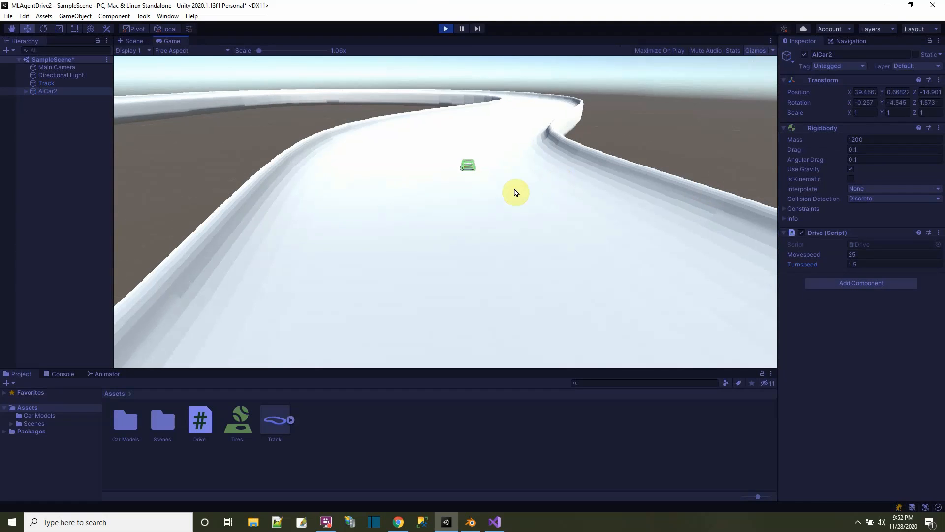
{"action": "key", "text": "Down"}
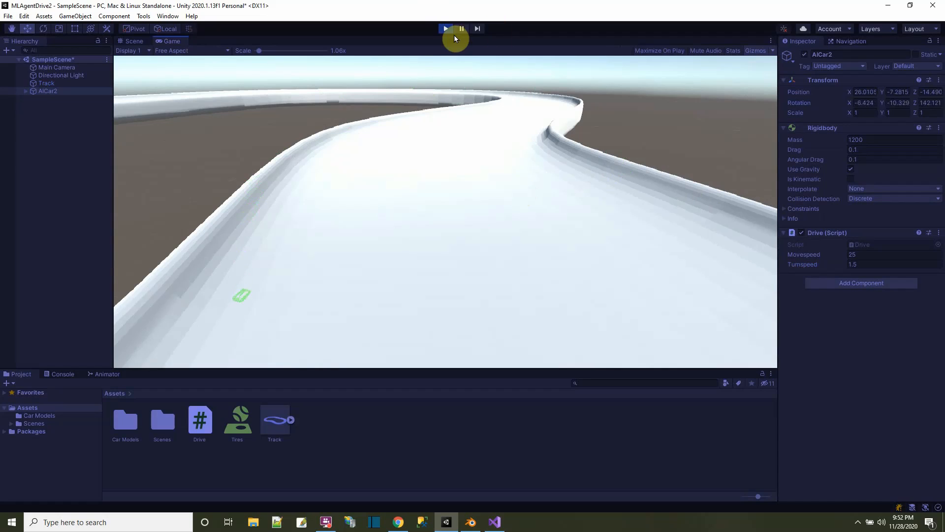
{"action": "left_click", "coordinate": [444, 28]}
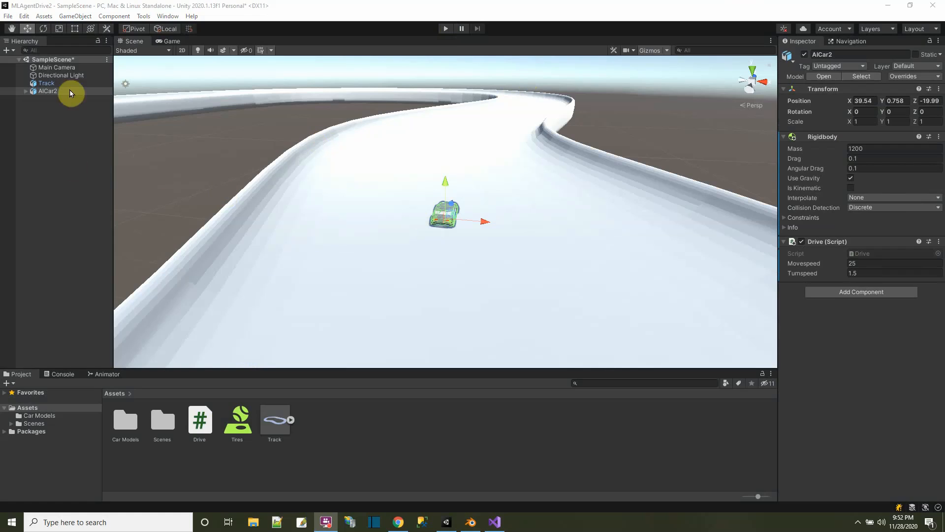
Step: Add an empty child object named CamFolloiw under AICar2
{"action": "left_click", "coordinate": [25, 91]}
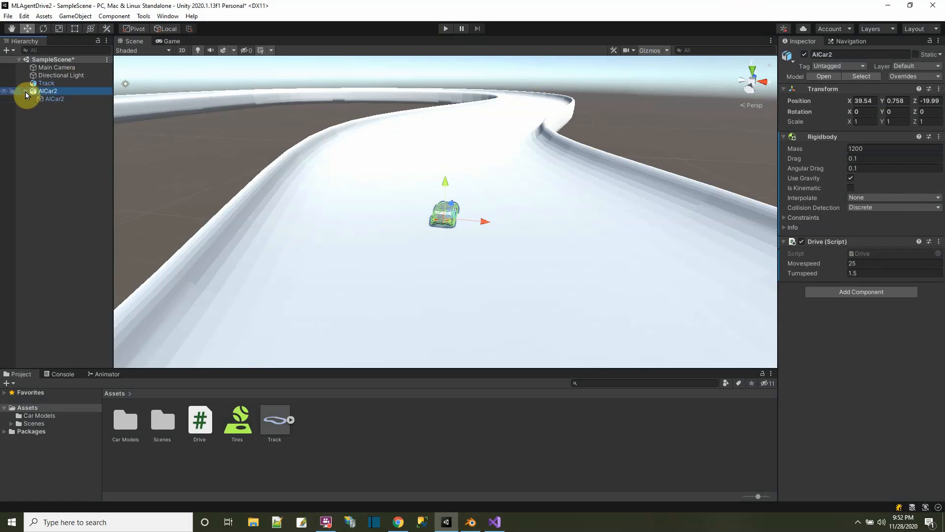
{"action": "left_click", "coordinate": [49, 99]}
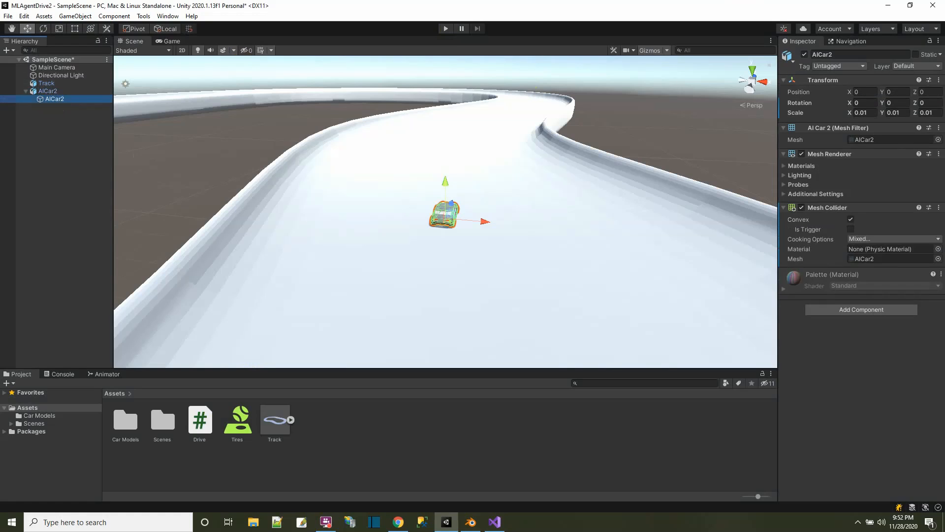
{"action": "left_click", "coordinate": [49, 92]}
{"action": "right_click", "coordinate": [49, 94]}
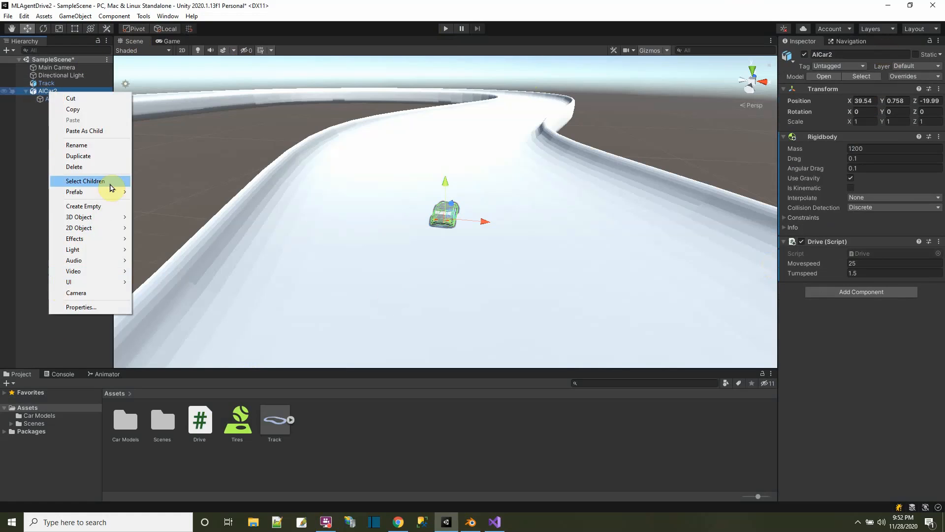
{"action": "left_click", "coordinate": [102, 208]}
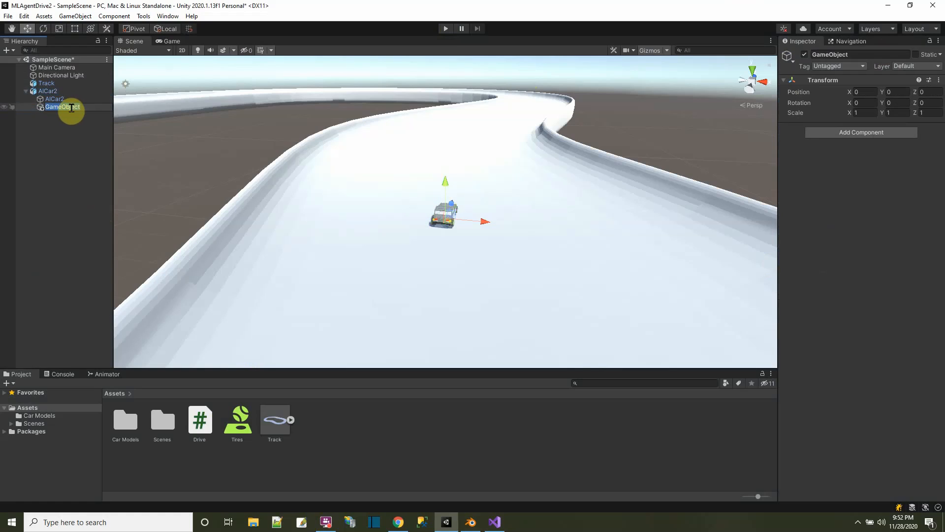
{"action": "type", "text": "CamFolloiw"}
{"action": "key", "text": "Return"}
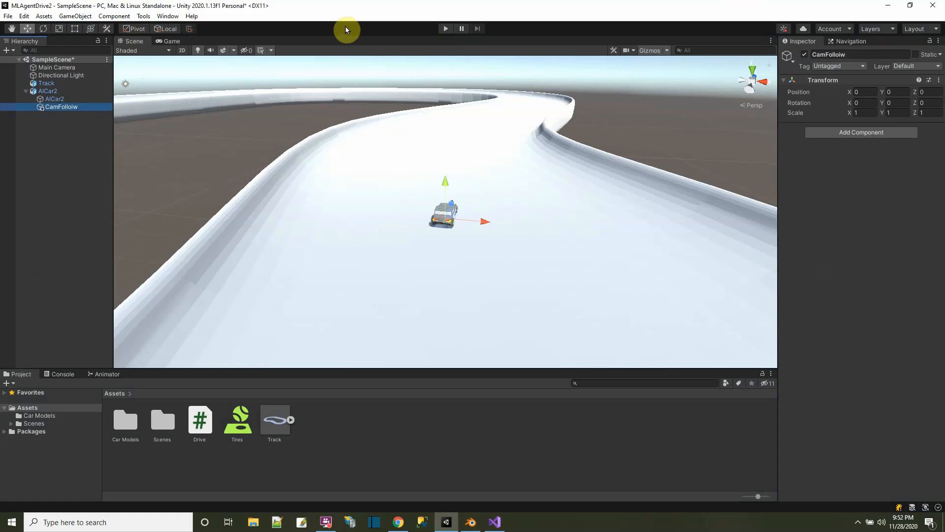
Step: Frame CamFolloiw in the Scene view and give it a red round marker icon
{"action": "key", "text": "f"}
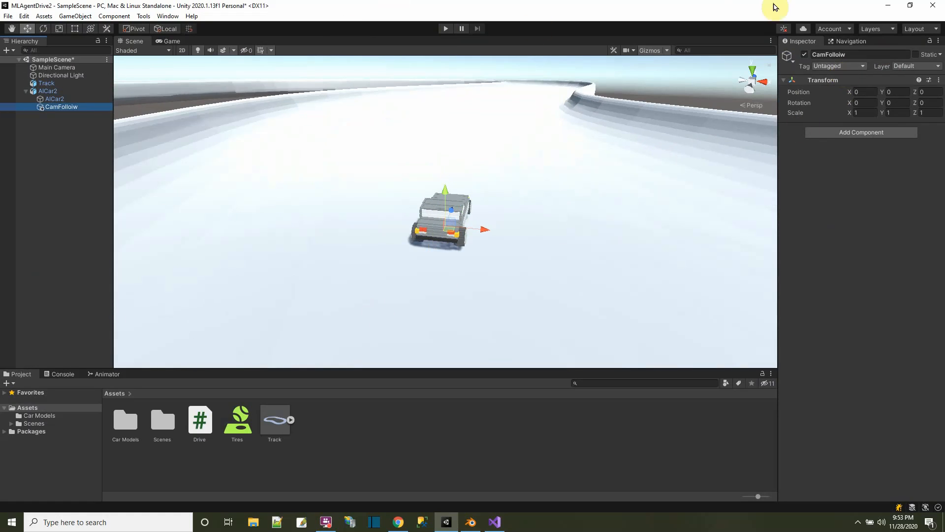
{"action": "left_click", "coordinate": [791, 61]}
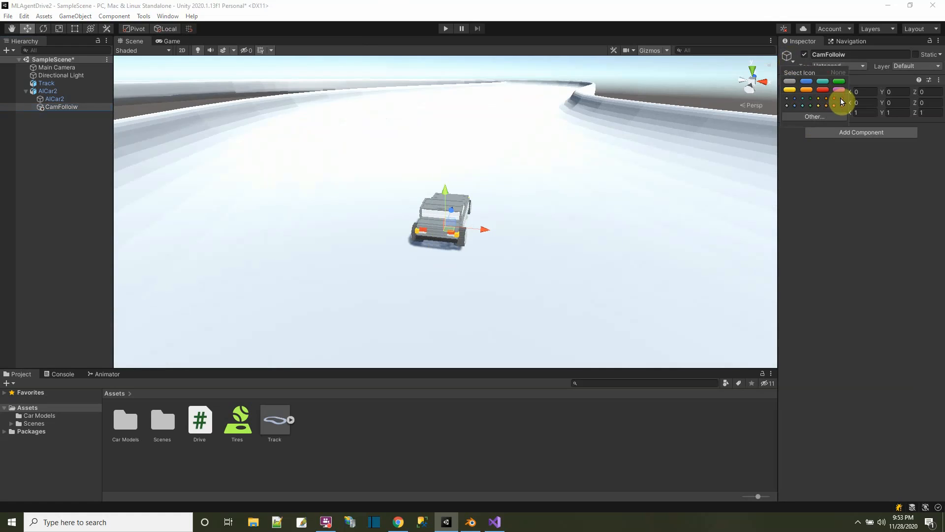
{"action": "left_click", "coordinate": [834, 99]}
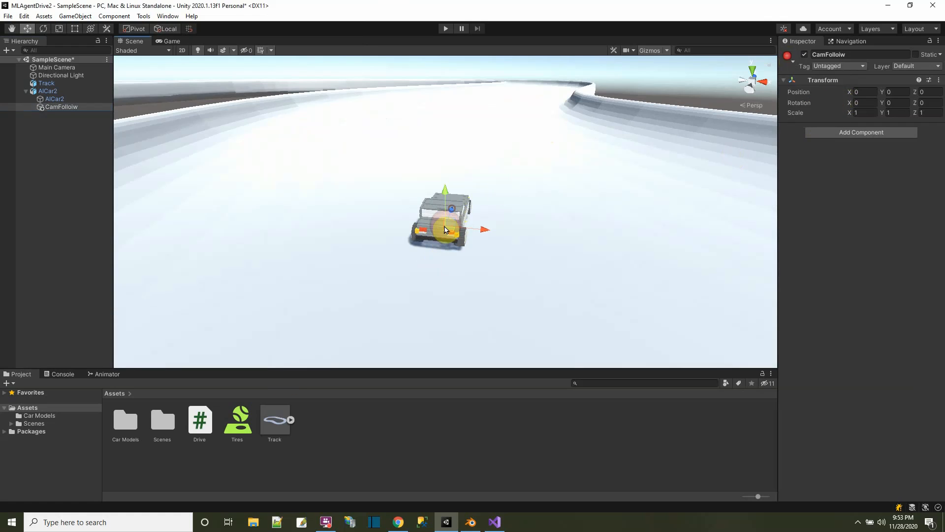
Step: Move CamFolloiw behind and above the car, to about Y 0.6 and Z -1.88
{"action": "left_click_drag", "start_coordinate": [327, 320], "coordinate": [401, 333]}
{"action": "left_click", "coordinate": [54, 107]}
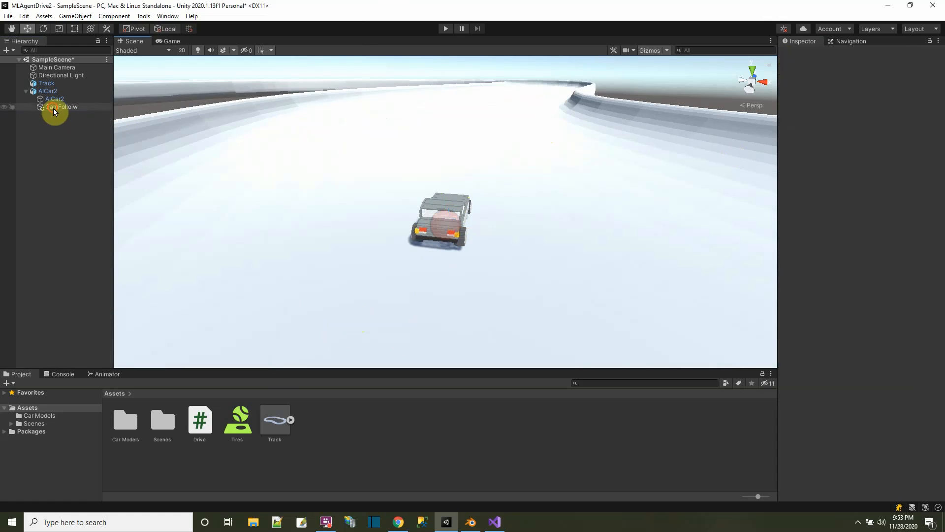
{"action": "left_click_drag", "start_coordinate": [315, 270], "coordinate": [547, 276], "text": "alt"}
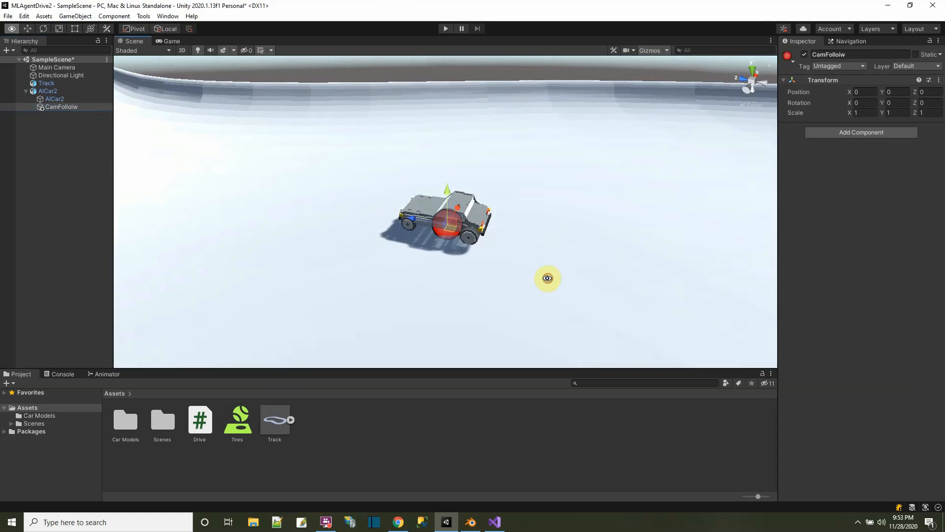
{"action": "left_click_drag", "start_coordinate": [407, 221], "coordinate": [609, 256]}
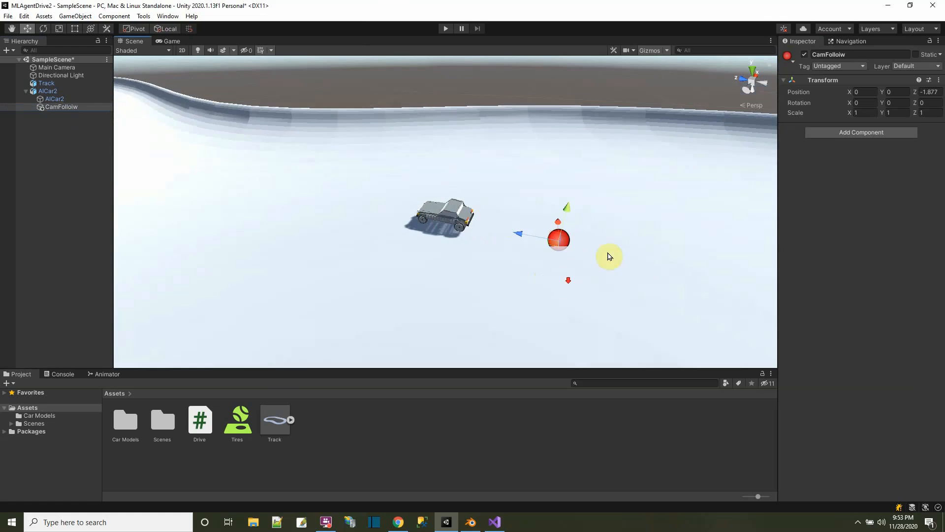
{"action": "left_click_drag", "start_coordinate": [562, 220], "coordinate": [276, 261]}
{"action": "scroll", "coordinate": [444, 231], "scroll_direction": "up", "scroll_amount": 5}
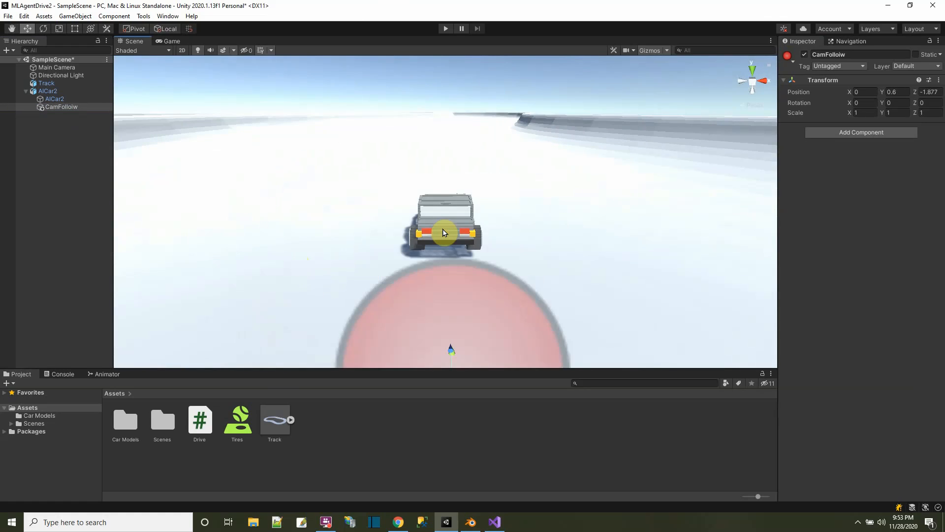
Step: Shift CamFolloiw further up and back to about Y 1.1 and Z -2.26, and save the scene
{"action": "scroll", "coordinate": [444, 232], "scroll_direction": "down", "scroll_amount": 5}
{"action": "left_click", "coordinate": [442, 300]}
{"action": "left_click_drag", "start_coordinate": [443, 299], "coordinate": [553, 241], "text": "alt"}
{"action": "left_click", "coordinate": [535, 221]}
{"action": "left_click_drag", "start_coordinate": [542, 190], "coordinate": [491, 236]}
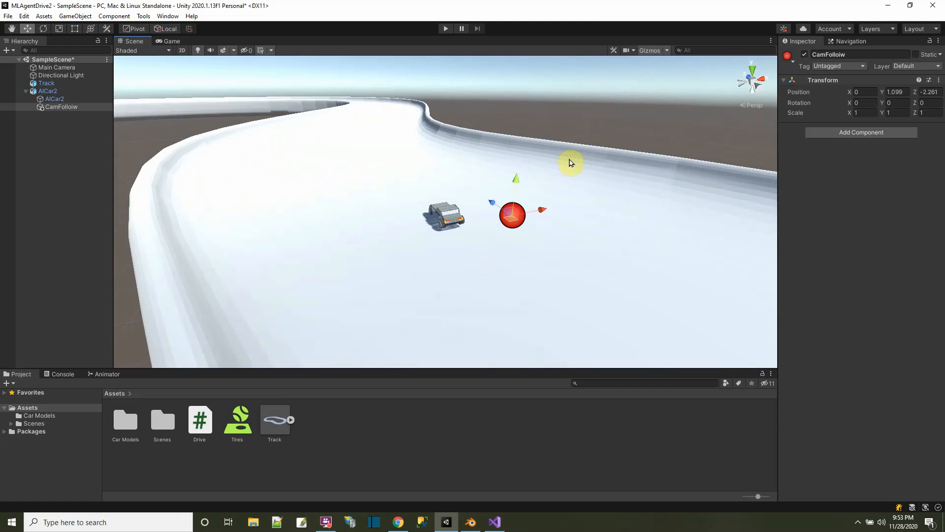
{"action": "left_click", "coordinate": [8, 15]}
{"action": "left_click", "coordinate": [21, 49]}
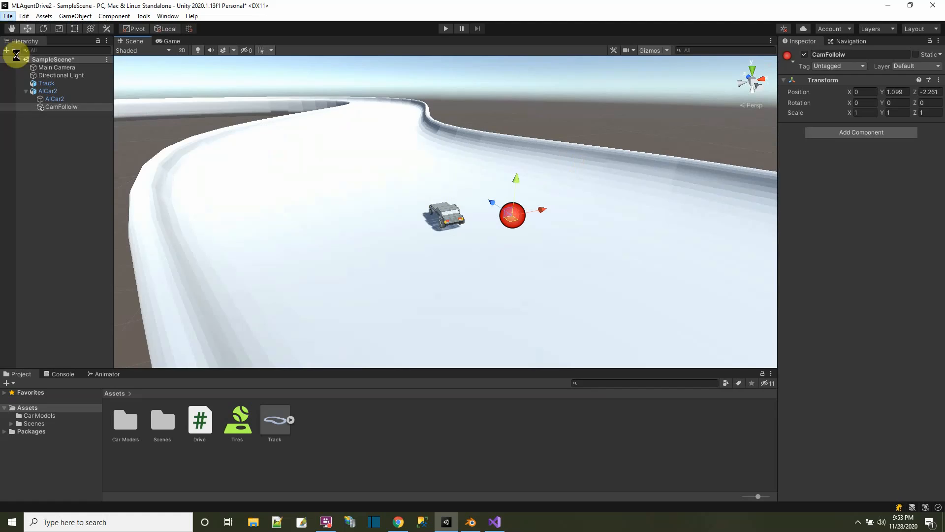
Step: Create a C# script named CamFollow in the Assets folder and attach it to the Main Camera
{"action": "left_click", "coordinate": [51, 67]}
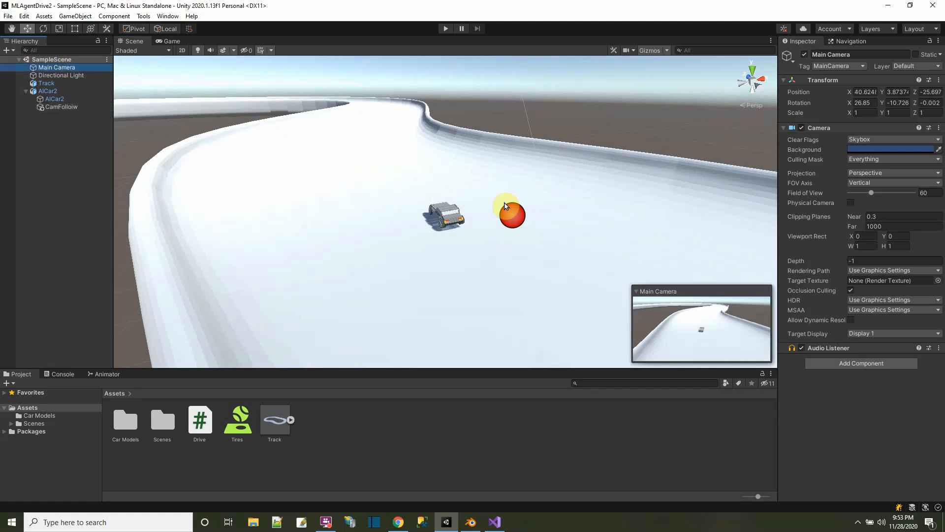
{"action": "right_click", "coordinate": [331, 432]}
{"action": "mouse_move", "coordinate": [401, 169]}
{"action": "left_click", "coordinate": [496, 142]}
{"action": "type", "text": "CamFollow"}
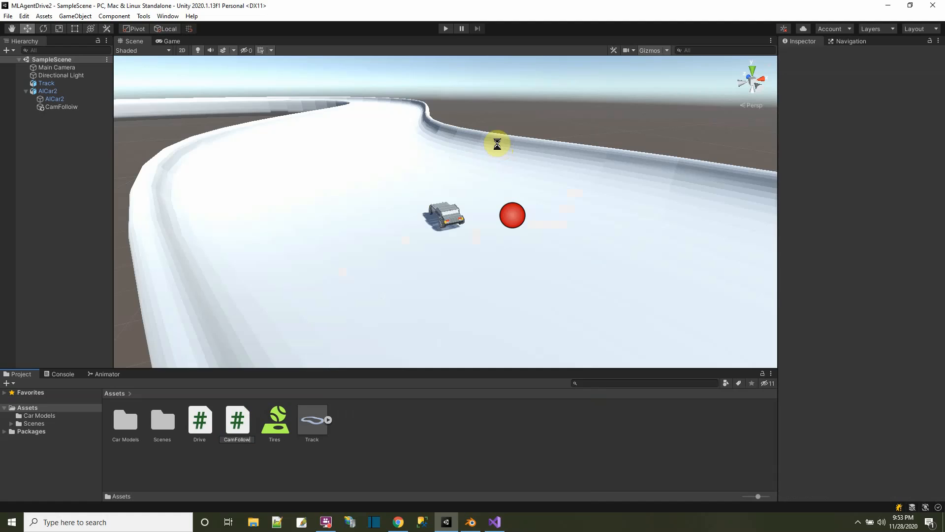
{"action": "key", "text": "Return"}
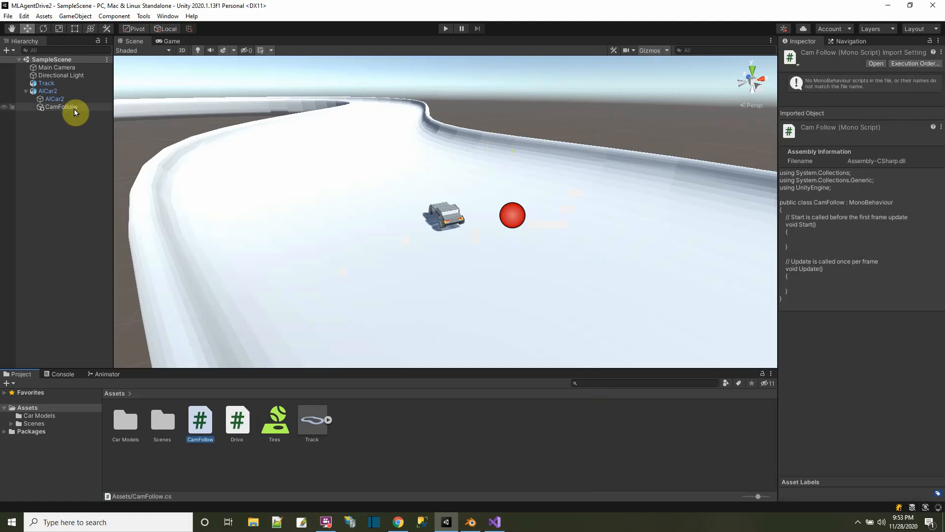
{"action": "left_click_drag", "start_coordinate": [200, 426], "coordinate": [57, 68]}
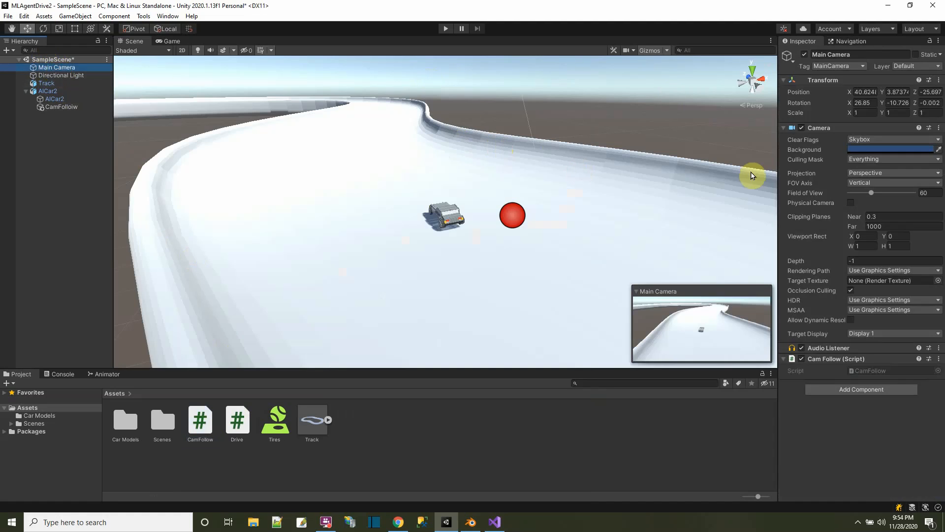
Step: Open the CamFollow script and strip it to an empty class, removing the System.Collections usings and the template methods
{"action": "double_click", "coordinate": [866, 373]}
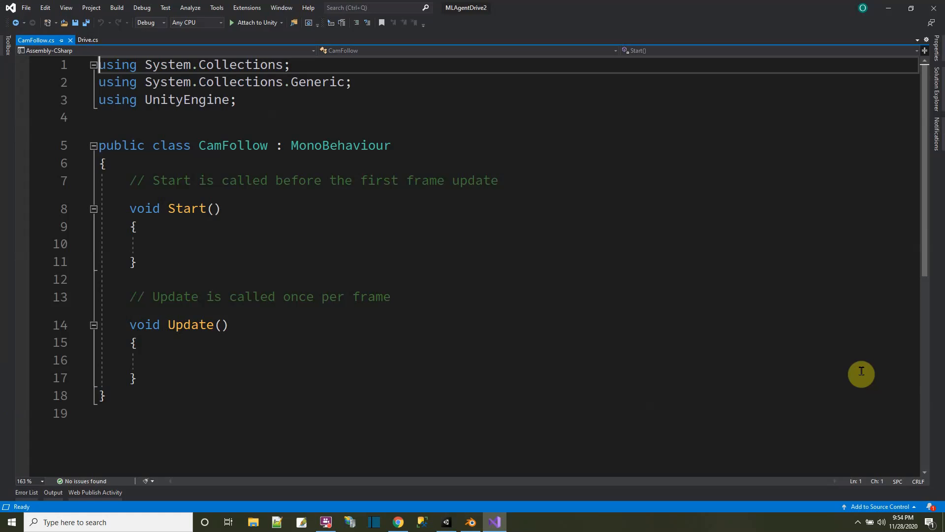
{"action": "left_click_drag", "start_coordinate": [353, 82], "coordinate": [69, 52]}
{"action": "key", "text": "Delete"}
{"action": "left_click_drag", "start_coordinate": [108, 146], "coordinate": [137, 362]}
{"action": "key", "text": "Delete"}
{"action": "key", "text": "Return"}
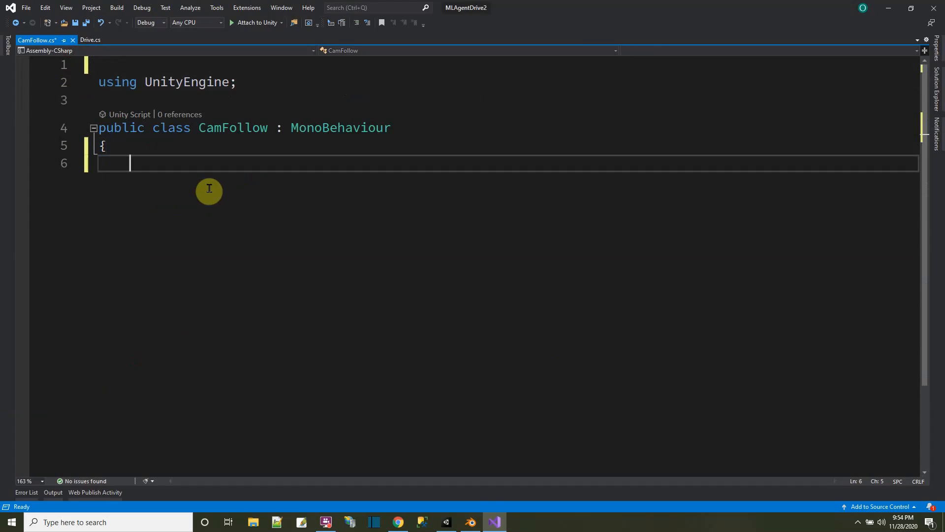
{"action": "type", "text": "}"}
{"action": "key", "text": "Return"}
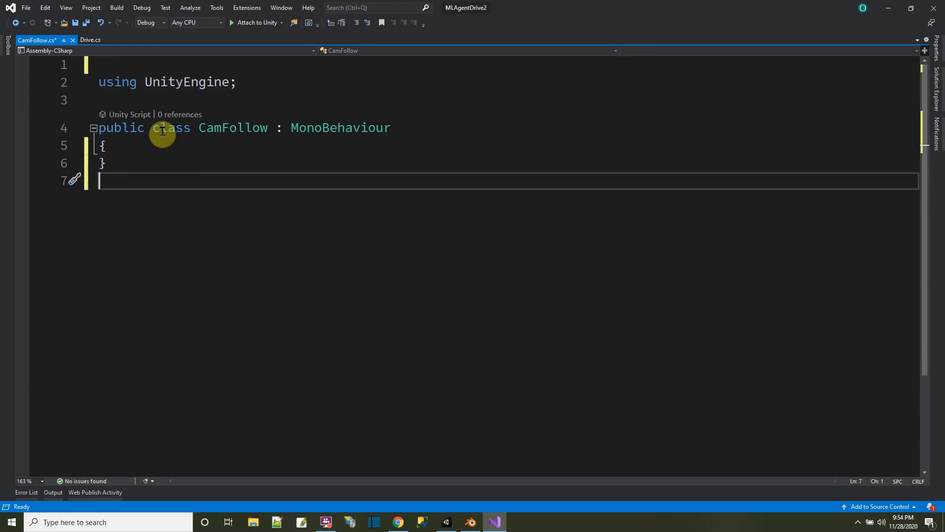
Step: Declare a public GameObject field LookTarget = null inside the CamFollow class
{"action": "left_click", "coordinate": [164, 145]}
{"action": "key", "text": "Return"}
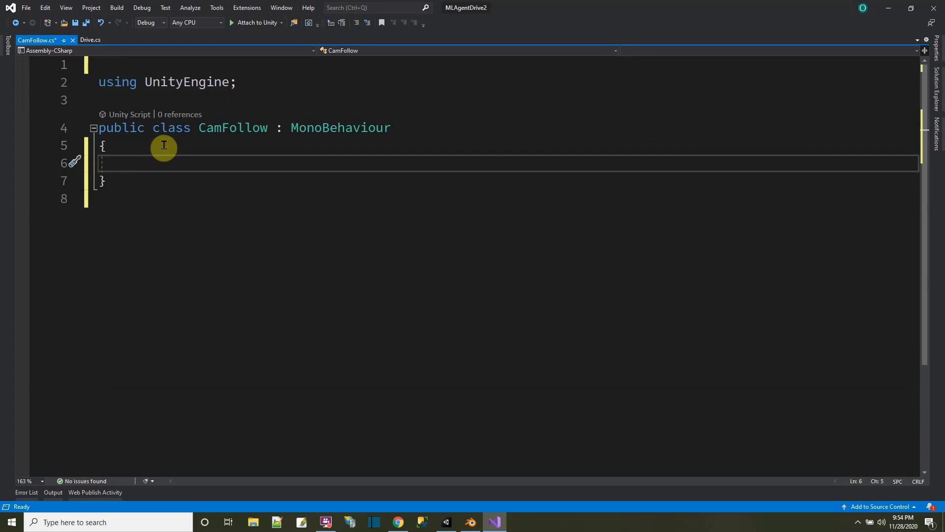
{"action": "type", "text": "public GameObje"}
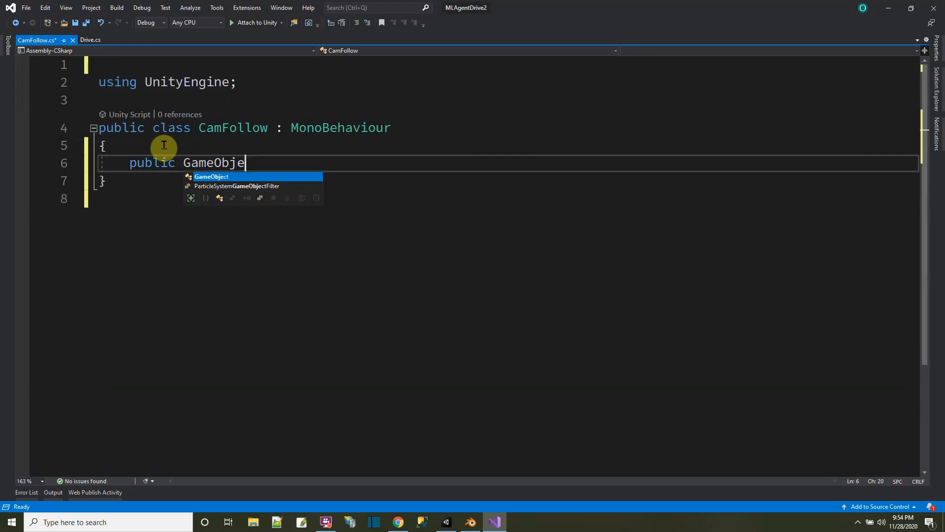
{"action": "type", "text": "ct LookTarget;= null;"}
{"action": "key", "text": "Return"}
Step: Declare a public GameObject field MoveTarget = null below LookTarget and save the script
{"action": "type", "text": "public G"}
{"action": "type", "text": "Object MO"}
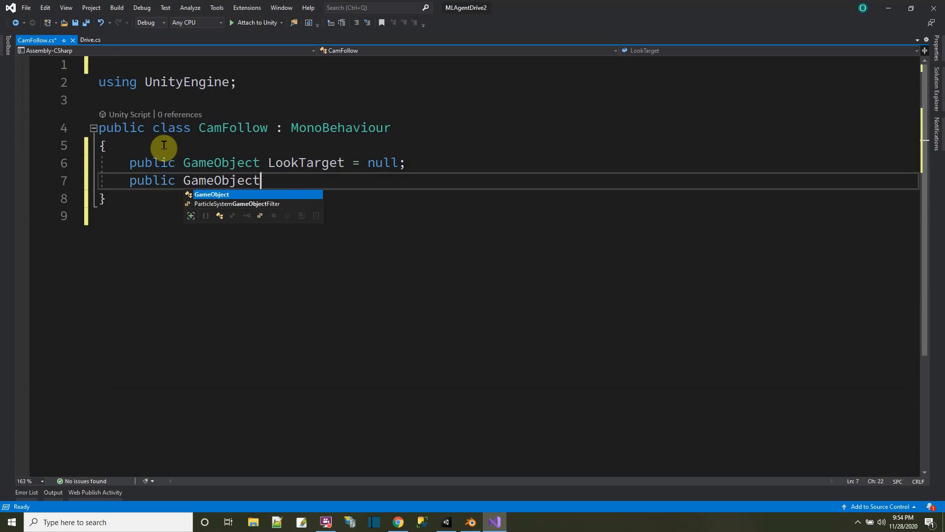
{"action": "type", "text": "veTa"}
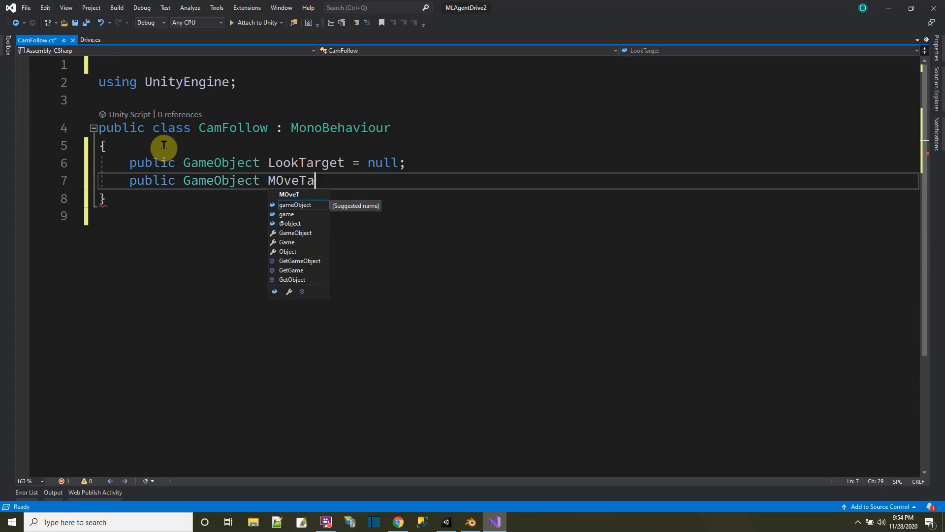
{"action": "key", "text": "BackSpace"}
{"action": "key", "text": "BackSpace"}
{"action": "key", "text": "BackSpace"}
{"action": "key", "text": "BackSpace"}
{"action": "key", "text": "BackSpace"}
{"action": "key", "text": "BackSpace"}
{"action": "type", "text": "oveTarget = null;"}
{"action": "key", "text": "Return"}
{"action": "key", "text": "Return"}
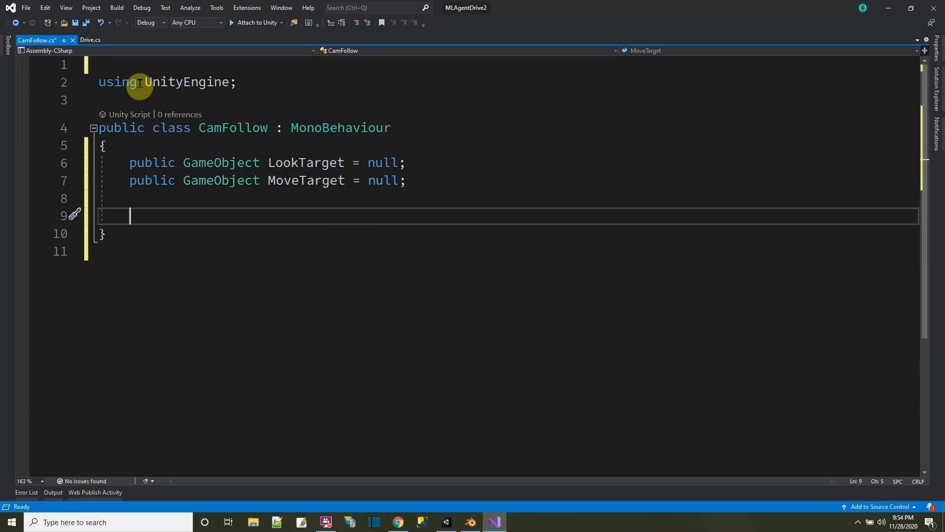
{"action": "left_click", "coordinate": [87, 22]}
Step: Switch to Unity and assign AICar2 as Look Target and CamFolloiw as Move Target on the Main Camera's Cam Follow script
{"action": "left_click", "coordinate": [445, 521]}
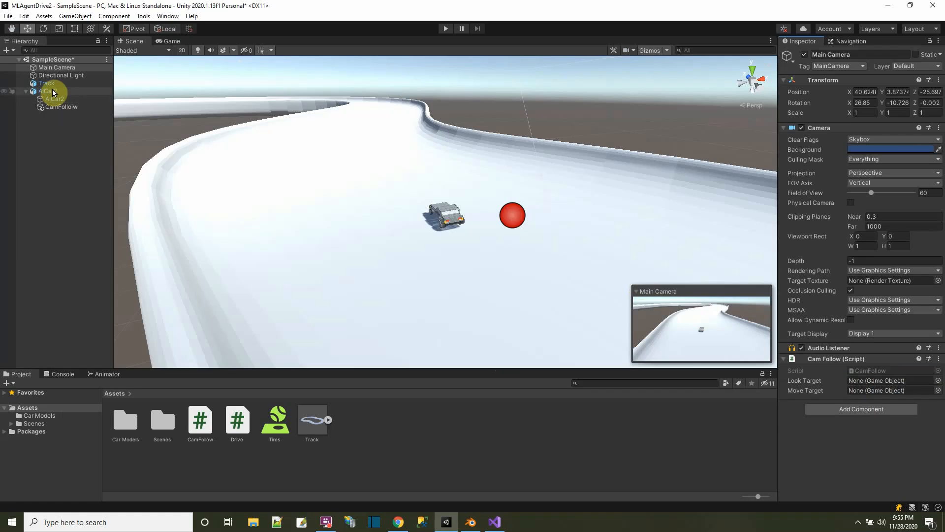
{"action": "left_click_drag", "start_coordinate": [54, 92], "coordinate": [861, 385]}
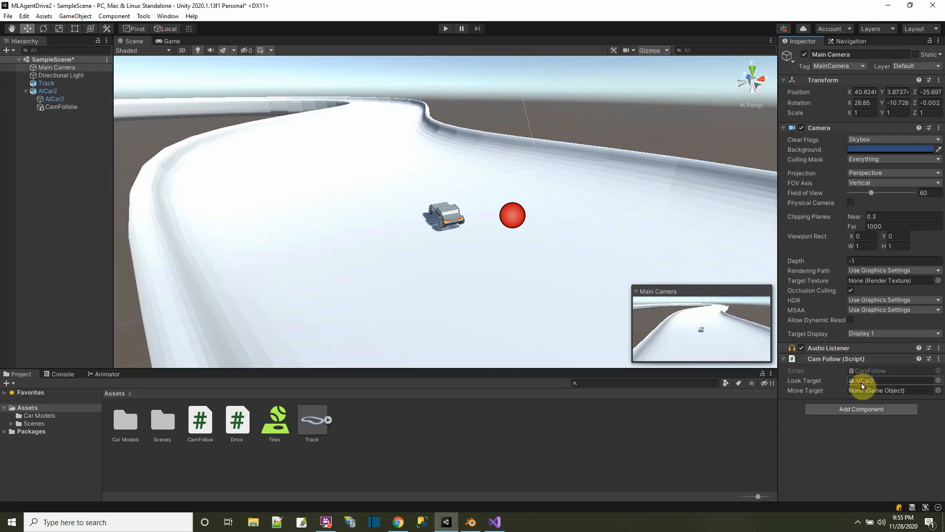
{"action": "left_click_drag", "start_coordinate": [59, 107], "coordinate": [866, 390]}
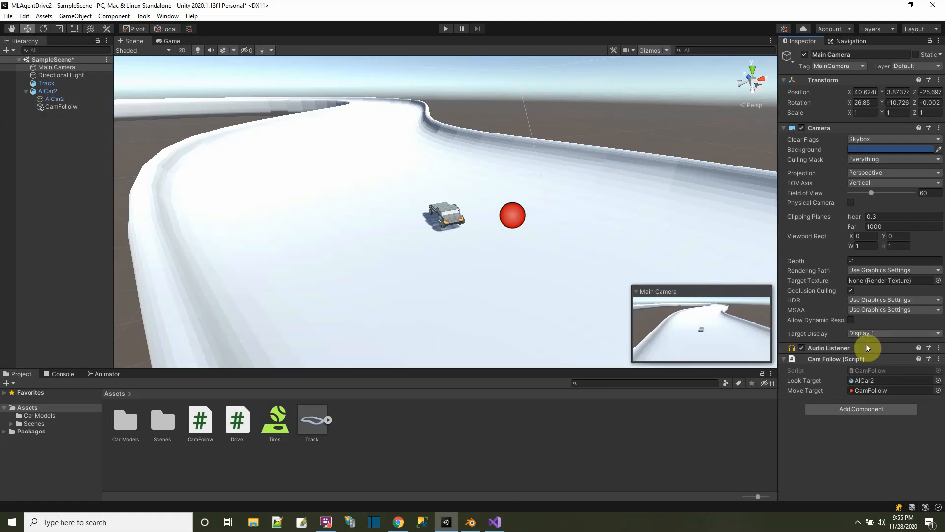
Step: Return to the CamFollow script in Visual Studio and bring up the CameraFollow3D.cs listing on omarvision.com's Code page in the browser
{"action": "left_click", "coordinate": [494, 521]}
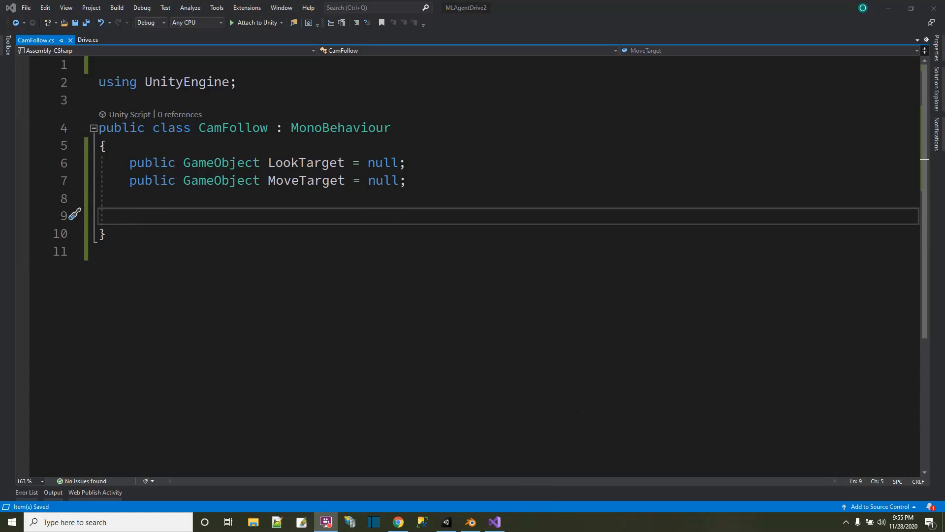
{"action": "left_click_drag", "start_coordinate": [559, 1], "coordinate": [537, 52]}
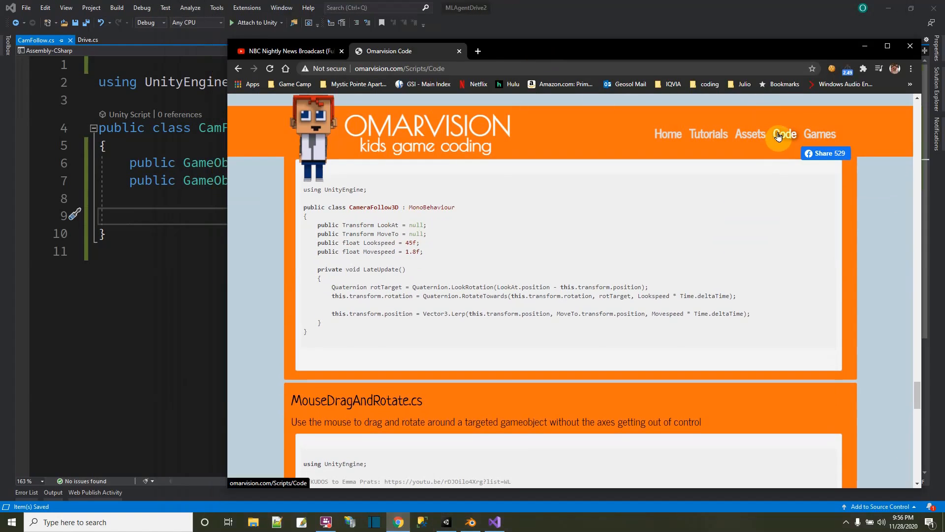
{"action": "scroll", "coordinate": [280, 351], "scroll_direction": "up", "scroll_amount": 1}
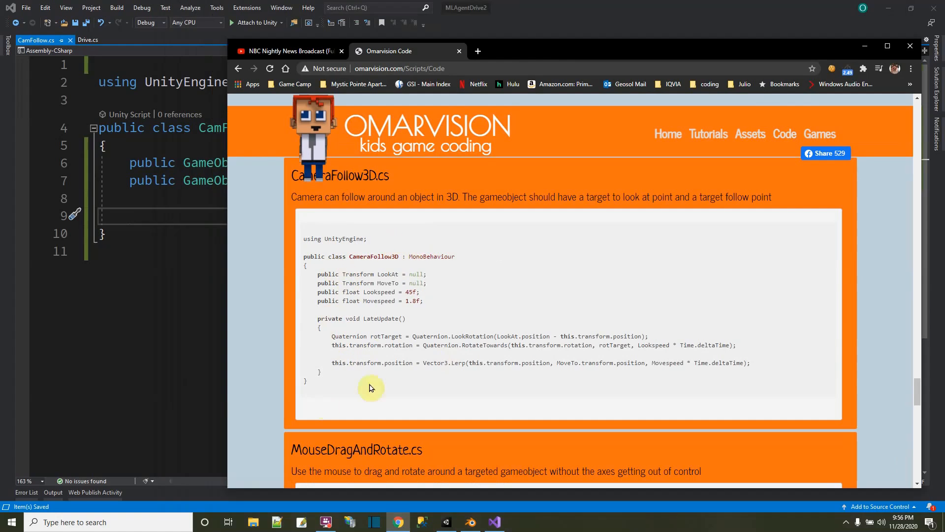
Step: Move the browser window off the code editor and declare public float Movespeed = 1.8f below MoveTarget in CamFollow
{"action": "left_click_drag", "start_coordinate": [514, 52], "coordinate": [944, 52]}
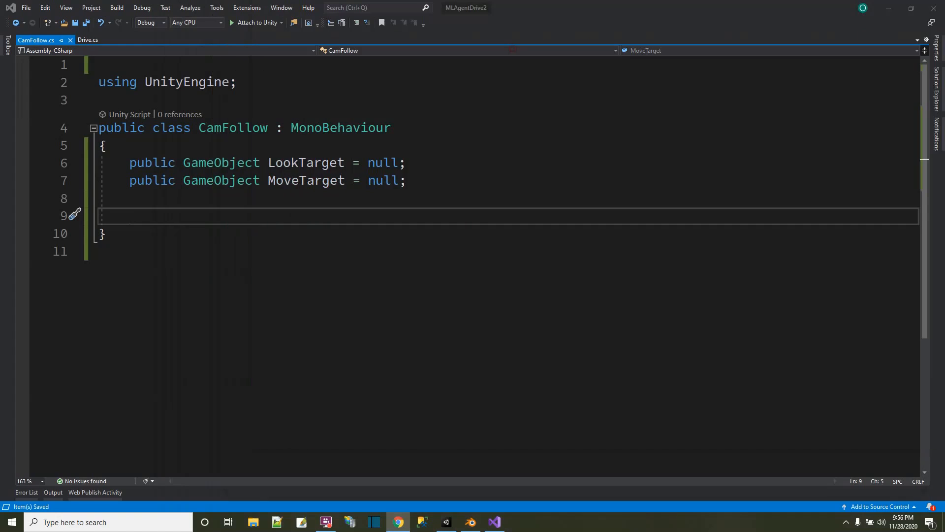
{"action": "left_click", "coordinate": [209, 217]}
{"action": "left_click", "coordinate": [172, 201]}
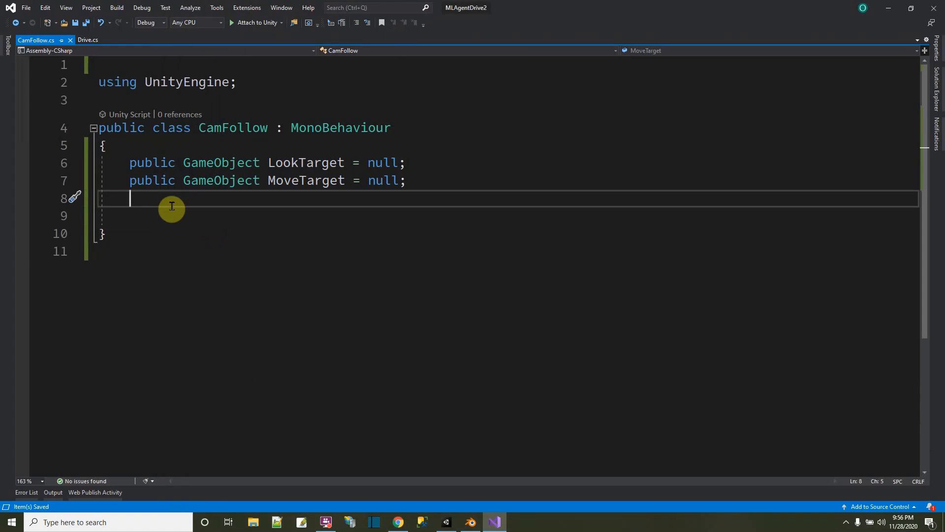
{"action": "type", "text": "pujblic"}
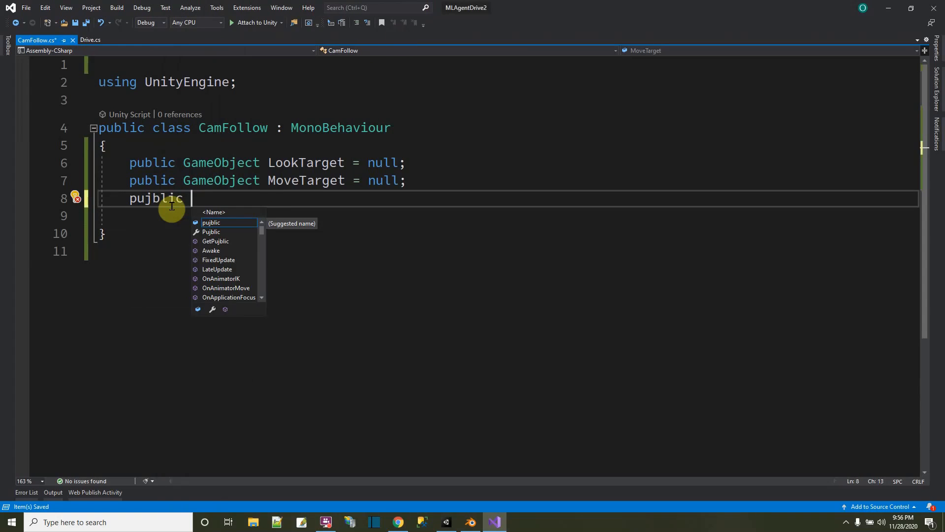
{"action": "key", "text": "BackSpace"}
{"action": "key", "text": "BackSpace"}
{"action": "key", "text": "BackSpace"}
{"action": "type", "text": "blic Movespeed"}
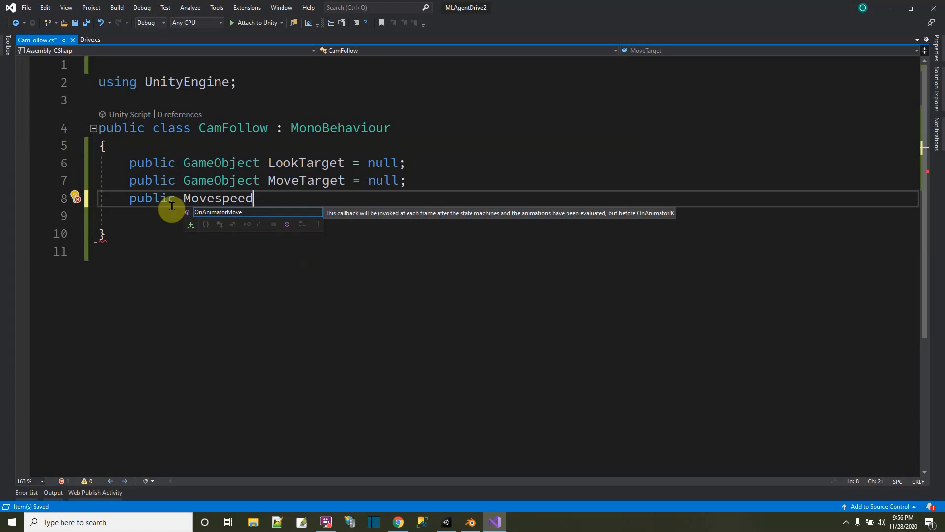
{"action": "type", "text": " = "}
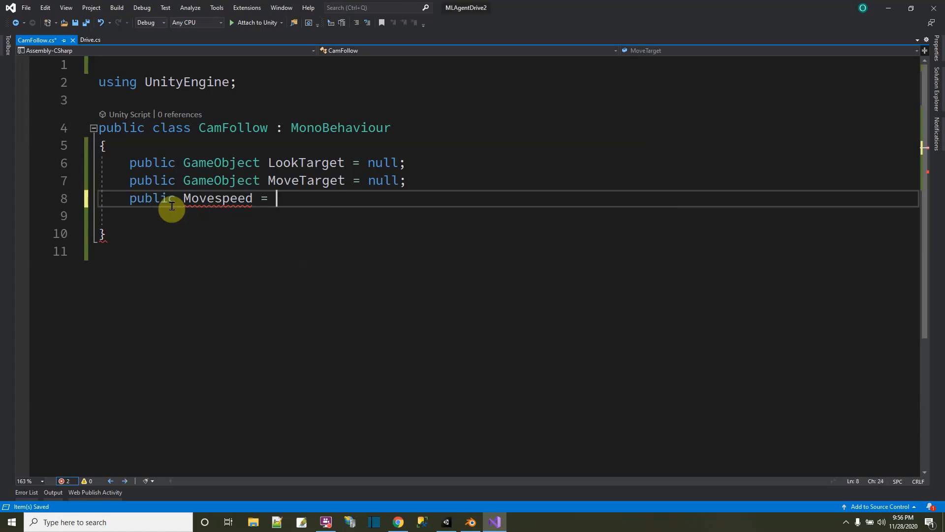
{"action": "type", "text": "1.8f;"}
{"action": "key", "text": "Return"}
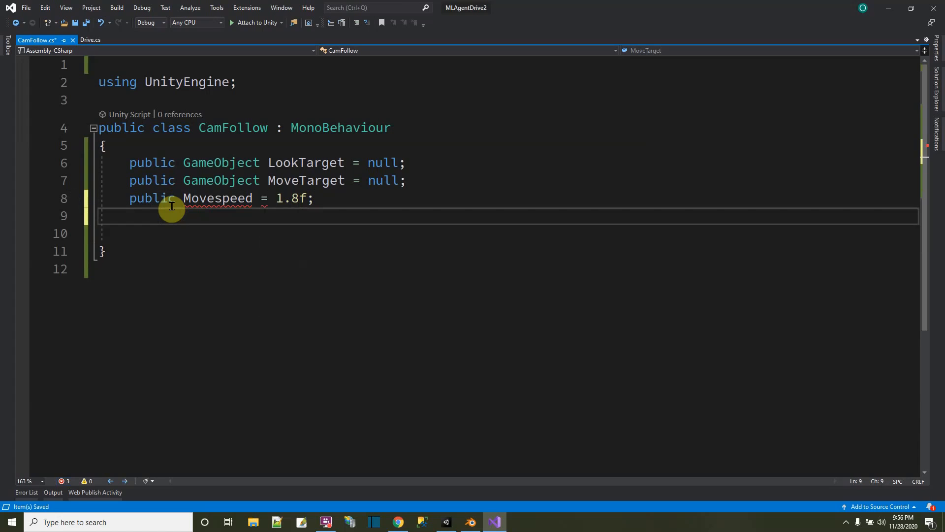
{"action": "left_click", "coordinate": [182, 198]}
{"action": "type", "text": "float"}
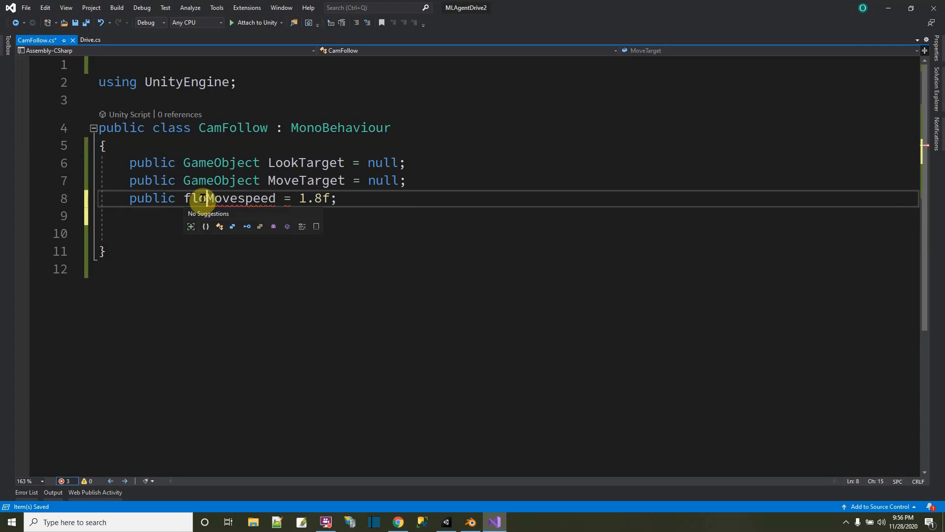
Step: Declare public float Turnspeed = 45f below Movespeed and save the script
{"action": "left_click", "coordinate": [163, 217]}
{"action": "type", "text": "public float "}
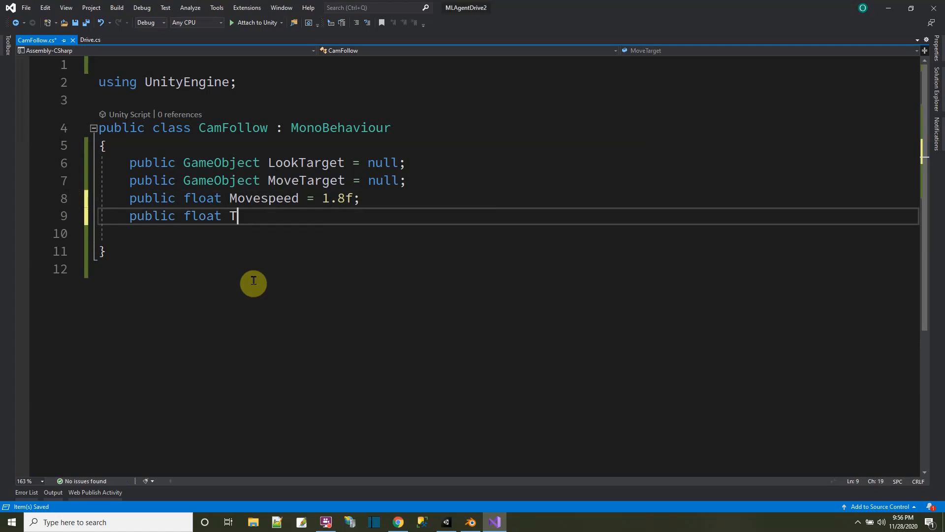
{"action": "type", "text": "Turn"}
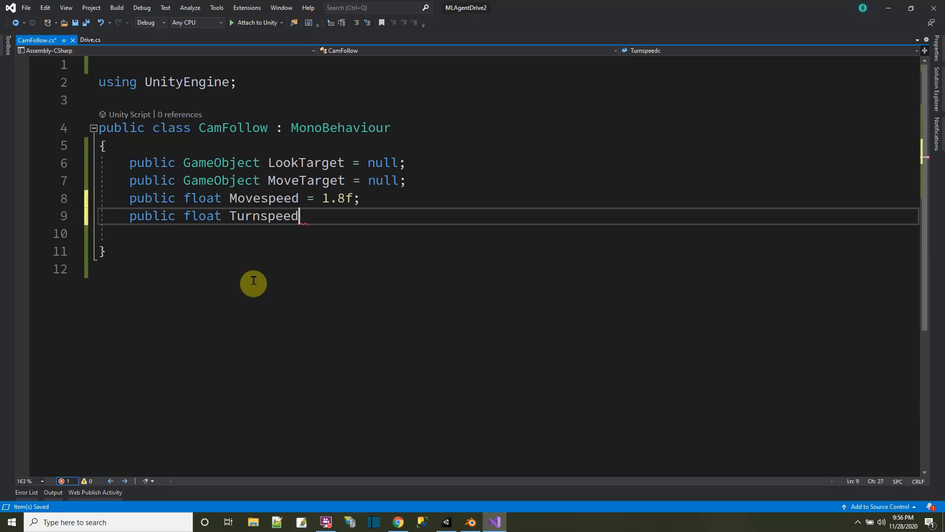
{"action": "type", "text": "speed"}
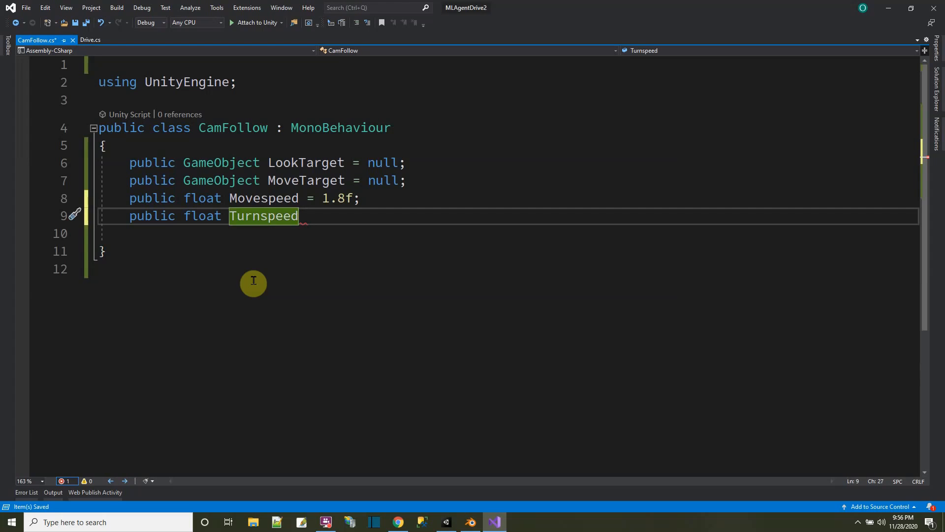
{"action": "type", "text": " = 45f;"}
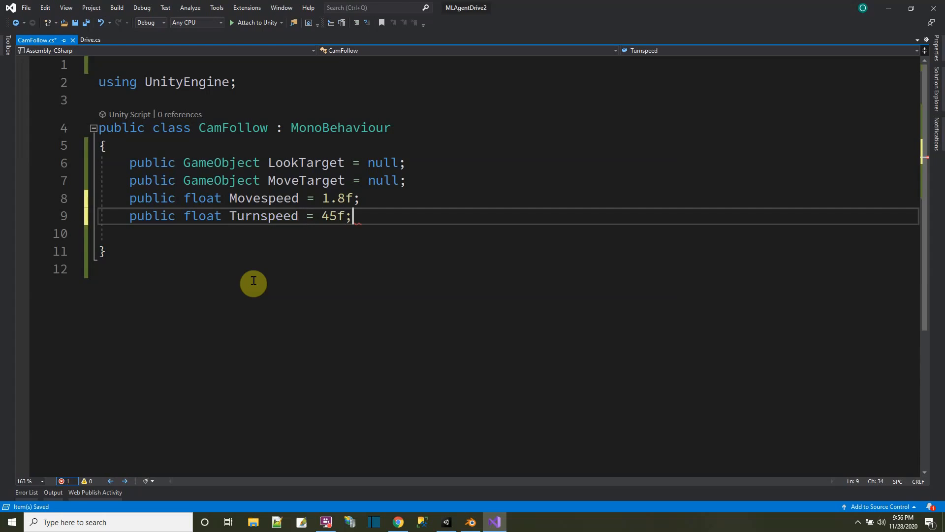
{"action": "left_click", "coordinate": [85, 23]}
Step: Add an empty private void LateUpdate() method below the CamFollow fields, separated by a blank line
{"action": "left_click", "coordinate": [184, 243]}
{"action": "key", "text": "Return"}
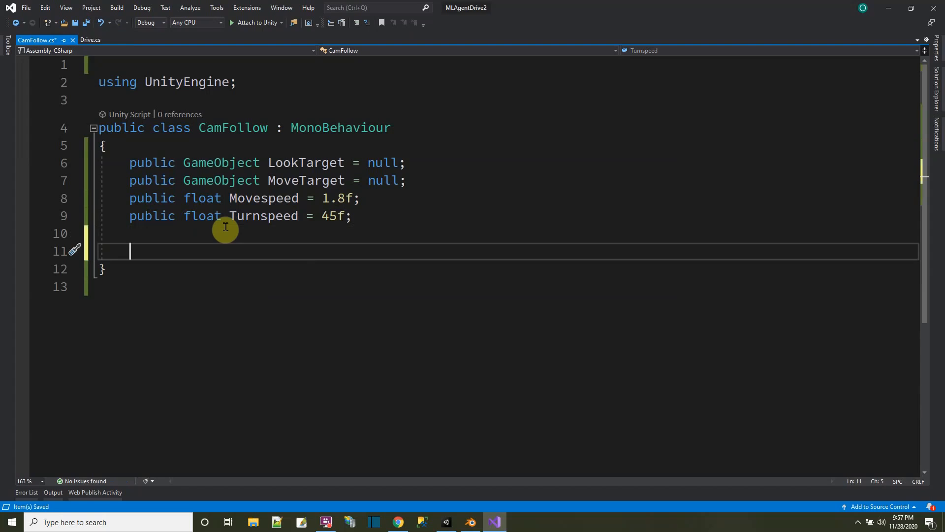
{"action": "type", "text": "pri"}
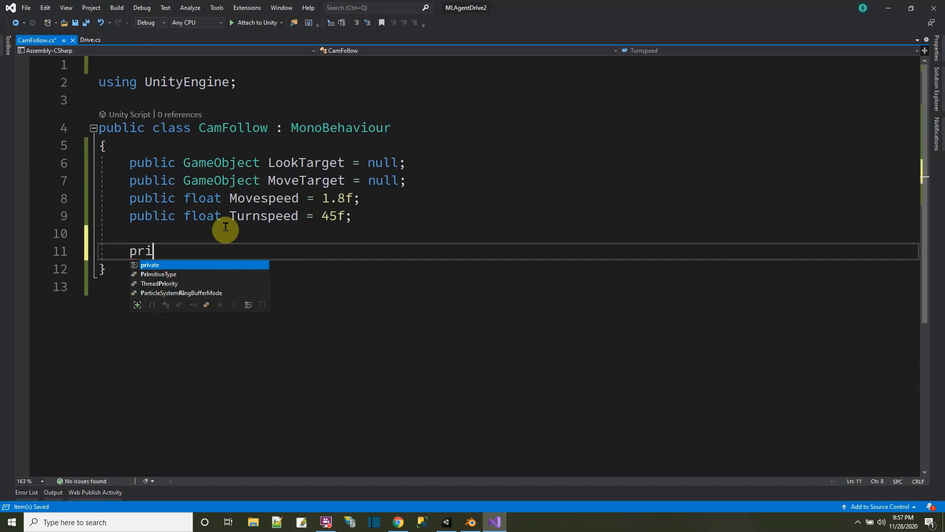
{"action": "type", "text": "vate void "}
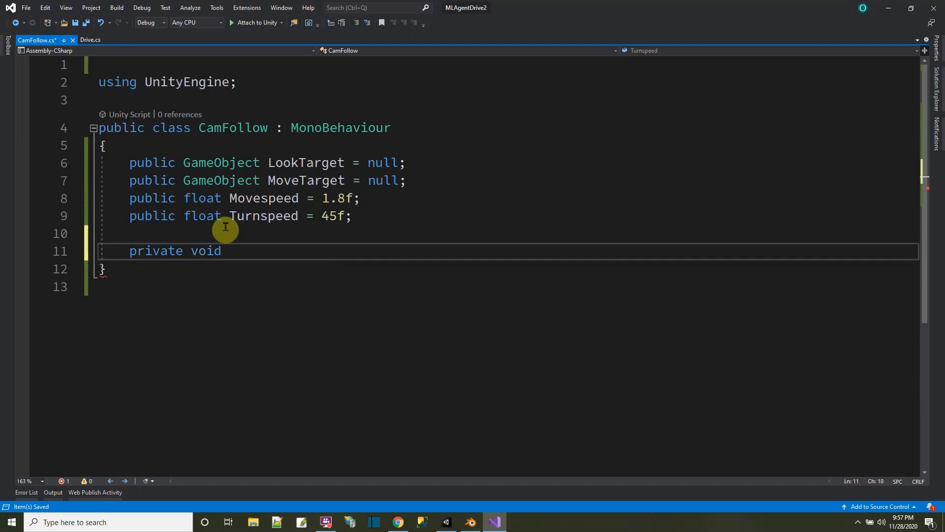
{"action": "type", "text": "L"}
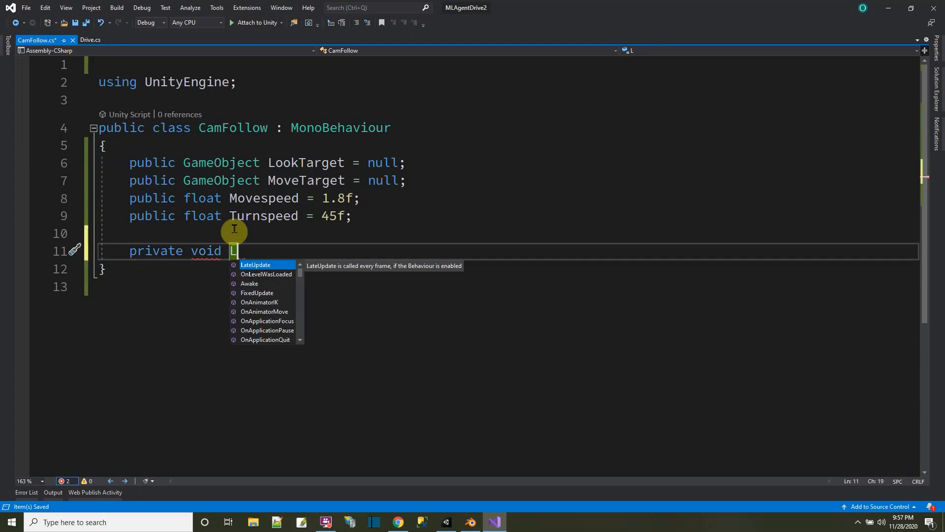
{"action": "double_click", "coordinate": [255, 264]}
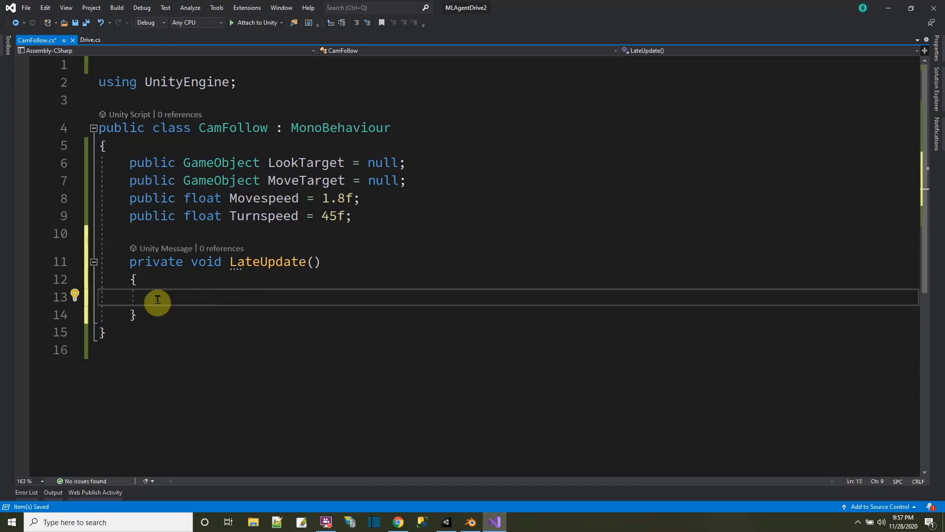
{"action": "mouse_move", "coordinate": [264, 261]}
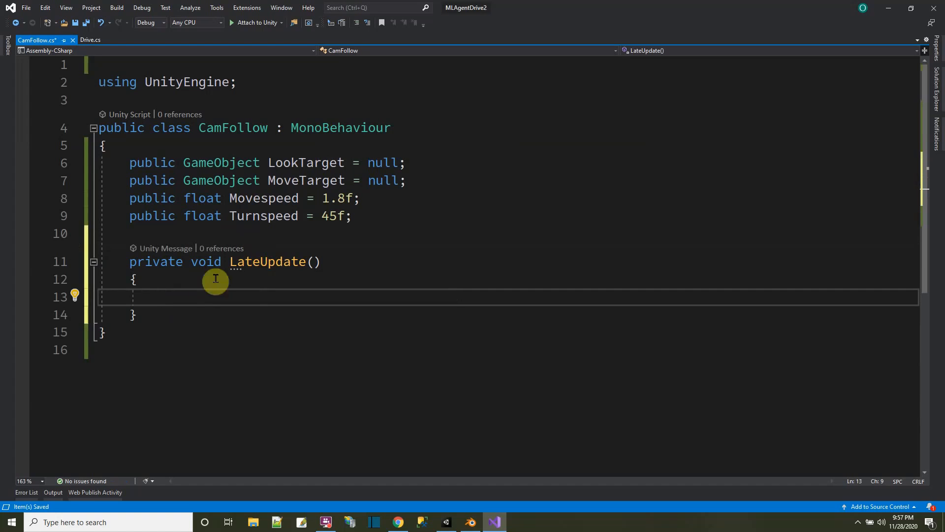
Step: Start the LateUpdate body by declaring Quaternion rotTarget and assigning it a Quaternion.LookRotation call
{"action": "type", "text": "Quarer"}
{"action": "key", "text": "BackSpace"}
{"action": "key", "text": "BackSpace"}
{"action": "key", "text": "BackSpace"}
{"action": "type", "text": "r"}
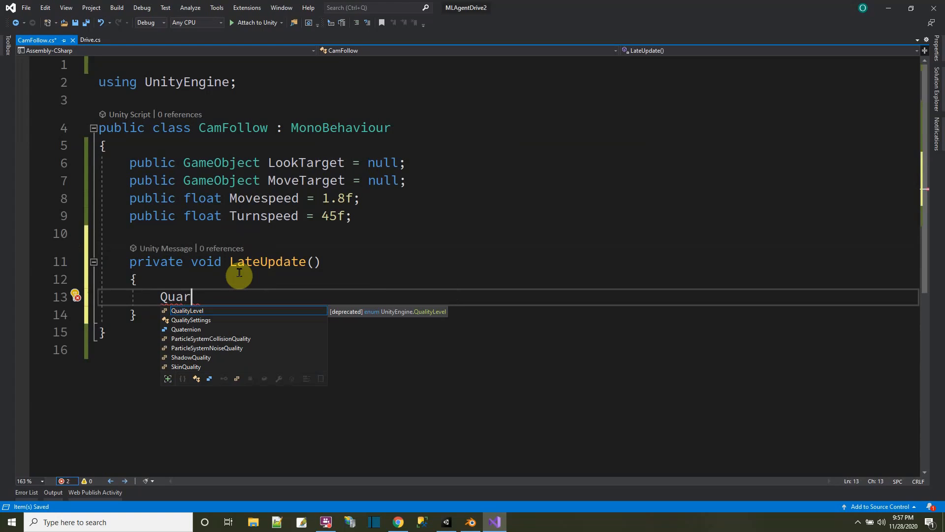
{"action": "key", "text": "BackSpace"}
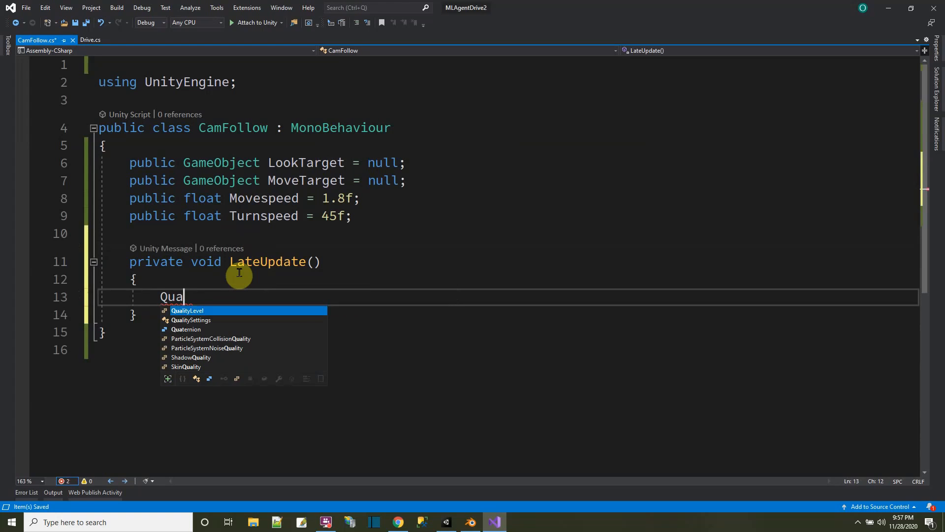
{"action": "type", "text": "ter"}
{"action": "key", "text": "Tab"}
{"action": "type", "text": "rot"}
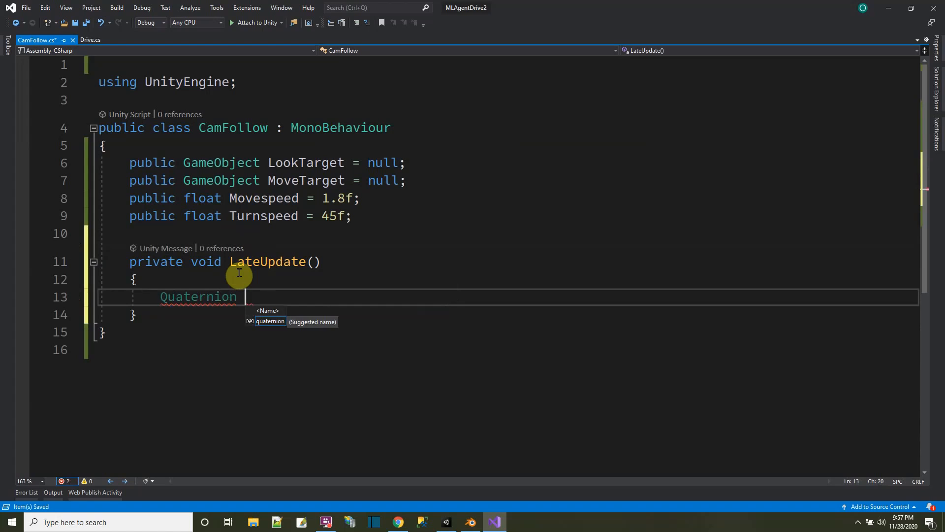
{"action": "type", "text": "Targ"}
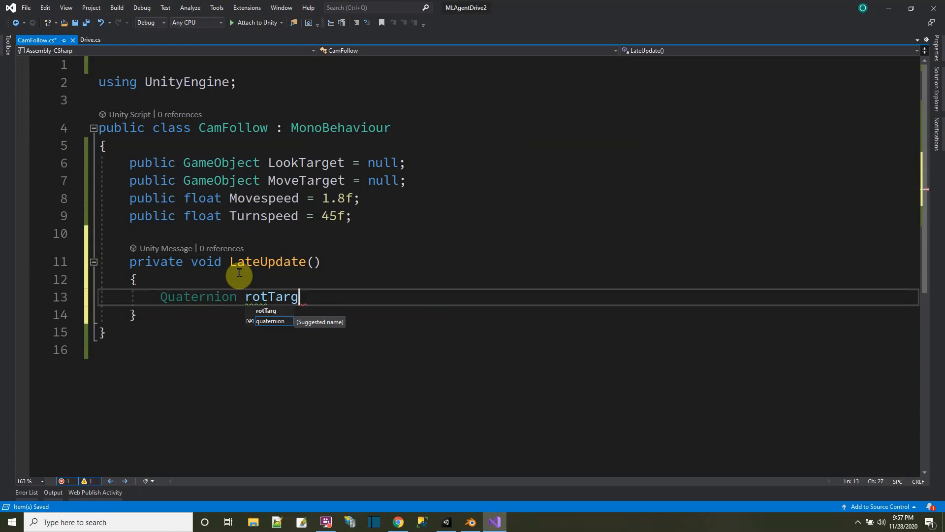
{"action": "type", "text": "et = Q"}
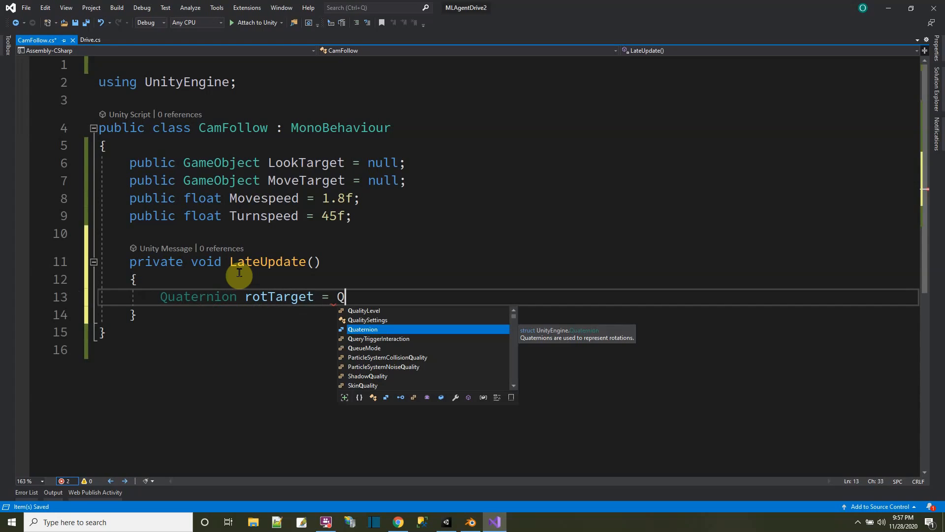
{"action": "type", "text": "uaternion"}
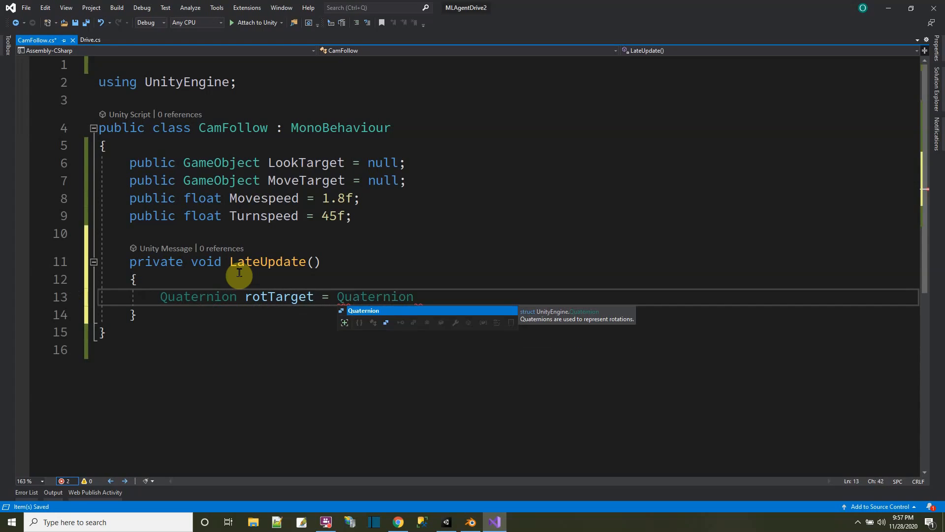
{"action": "type", "text": ".LookRotation(Lo"}
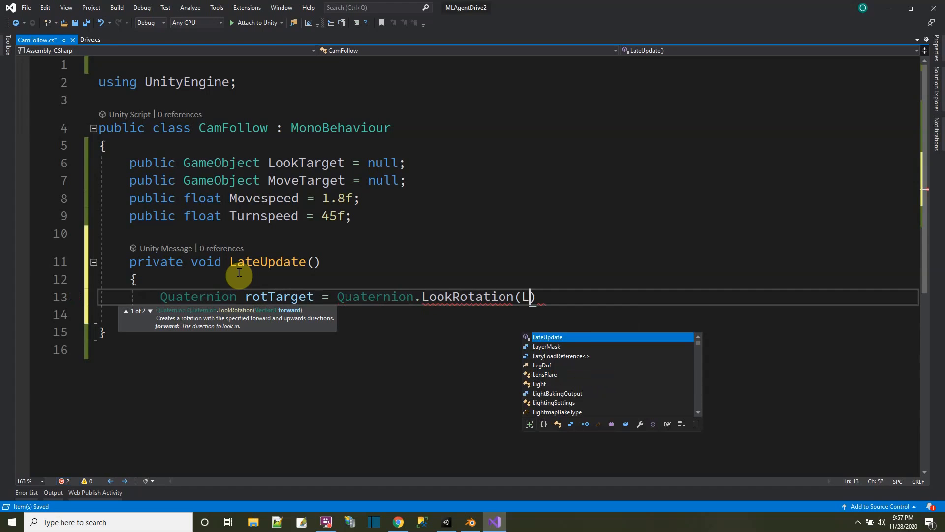
{"action": "type", "text": "okAt"}
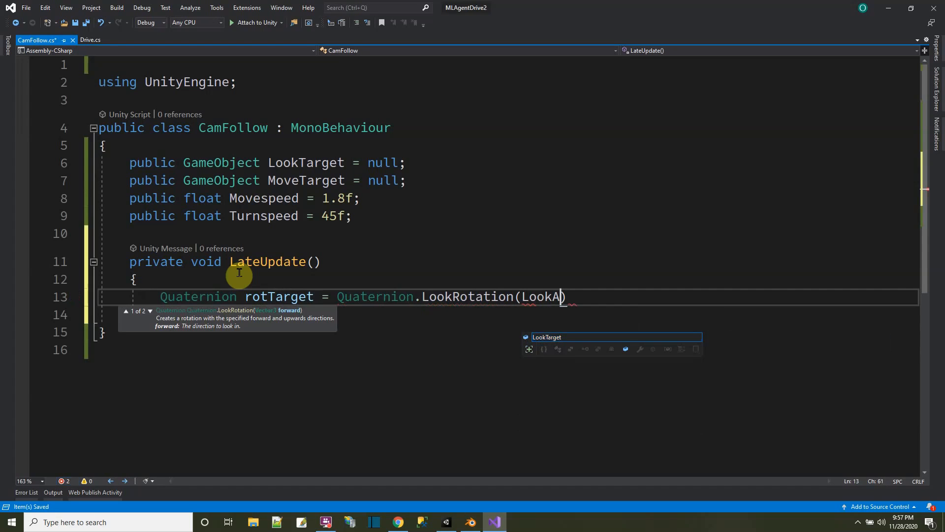
{"action": "key", "text": "Escape"}
{"action": "type", "text": ".poition"}
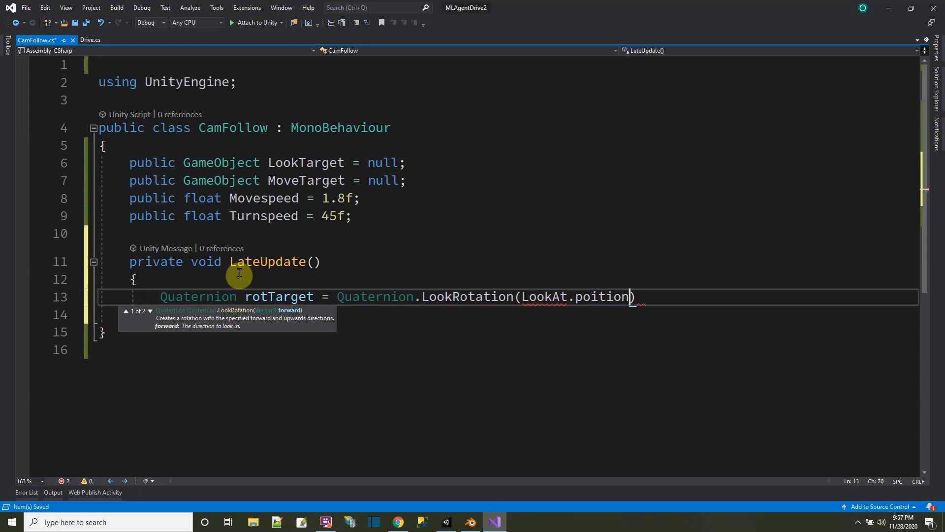
{"action": "type", "text": " - this.trans"}
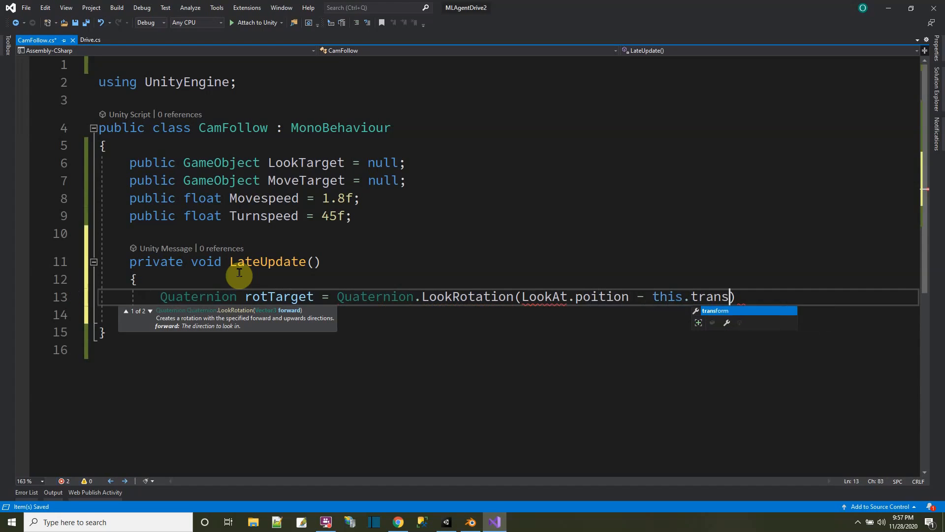
{"action": "key", "text": "BackSpace"}
{"action": "key", "text": "BackSpace"}
{"action": "key", "text": "BackSpace"}
{"action": "key", "text": "BackSpace"}
{"action": "key", "text": "BackSpace"}
{"action": "key", "text": "BackSpace"}
{"action": "key", "text": "BackSpace"}
{"action": "key", "text": "BackSpace"}
{"action": "key", "text": "BackSpace"}
{"action": "key", "text": "BackSpace"}
{"action": "key", "text": "BackSpace"}
{"action": "key", "text": "BackSpace"}
{"action": "key", "text": "BackSpace"}
{"action": "key", "text": "BackSpace"}
{"action": "key", "text": "BackSpace"}
{"action": "key", "text": "BackSpace"}
{"action": "key", "text": "BackSpace"}
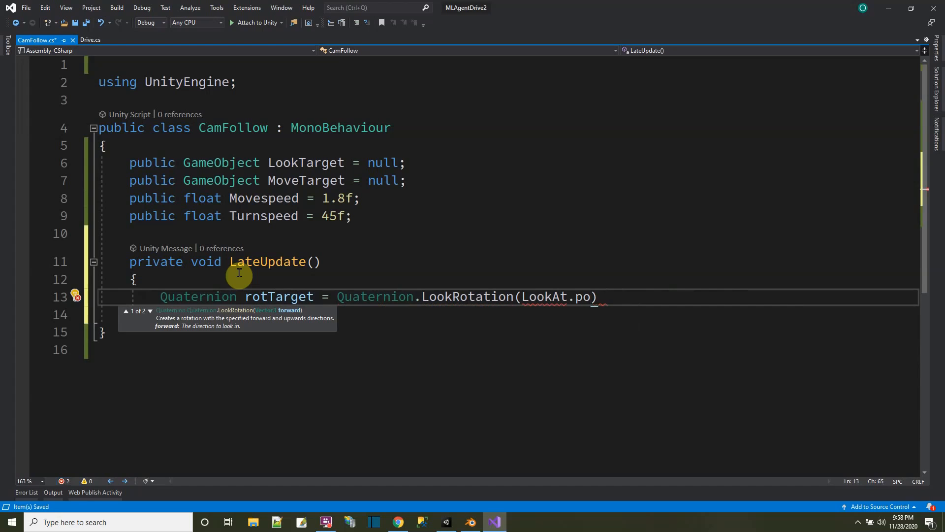
{"action": "key", "text": "BackSpace"}
{"action": "key", "text": "BackSpace"}
{"action": "key", "text": "BackSpace"}
Step: Enter LookTarget.transform.position as the argument of the LookRotation call
{"action": "type", "text": "Target.position"}
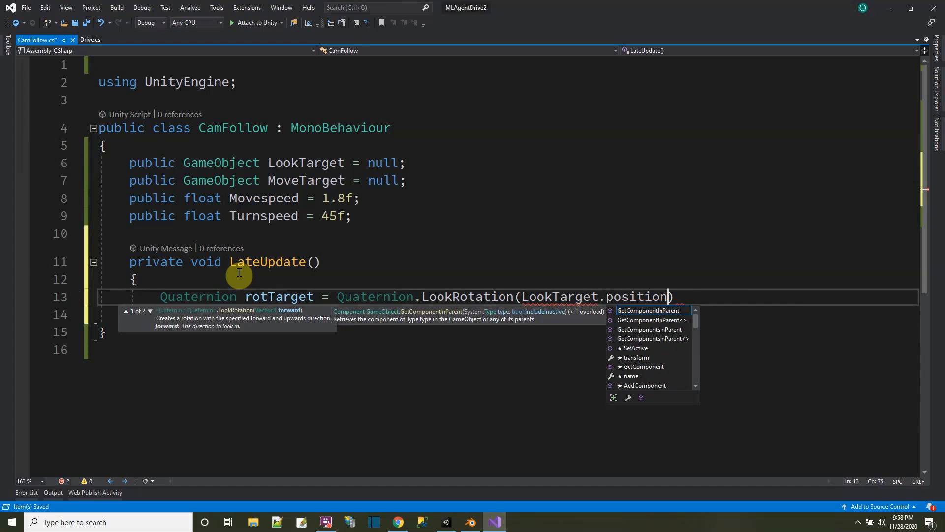
{"action": "key", "text": "BackSpace"}
{"action": "key", "text": "BackSpace"}
{"action": "key", "text": "BackSpace"}
{"action": "key", "text": "BackSpace"}
{"action": "key", "text": "BackSpace"}
{"action": "key", "text": "BackSpace"}
{"action": "key", "text": "BackSpace"}
{"action": "key", "text": "BackSpace"}
{"action": "type", "text": "transform"}
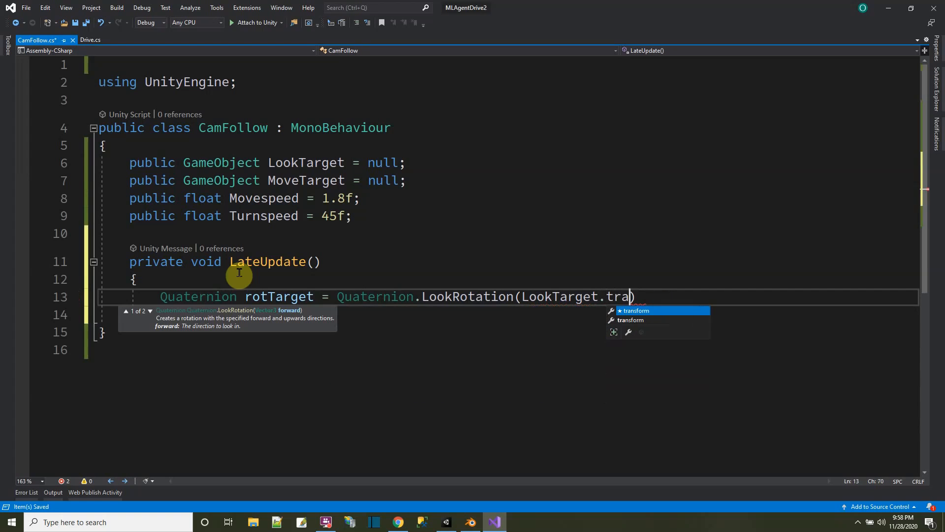
{"action": "type", "text": ".poition"}
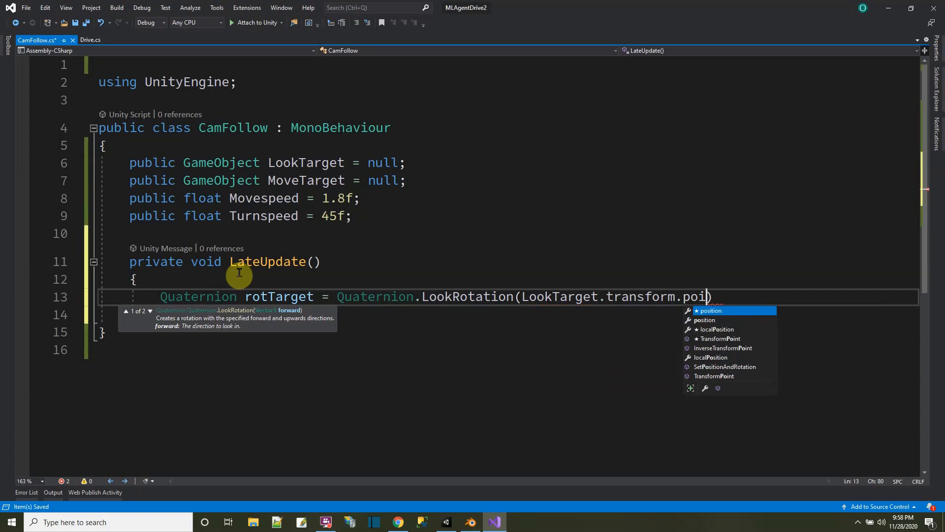
{"action": "key", "text": "BackSpace"}
{"action": "key", "text": "BackSpace"}
{"action": "key", "text": "BackSpace"}
{"action": "key", "text": "BackSpace"}
{"action": "key", "text": "BackSpace"}
{"action": "type", "text": "sition"}
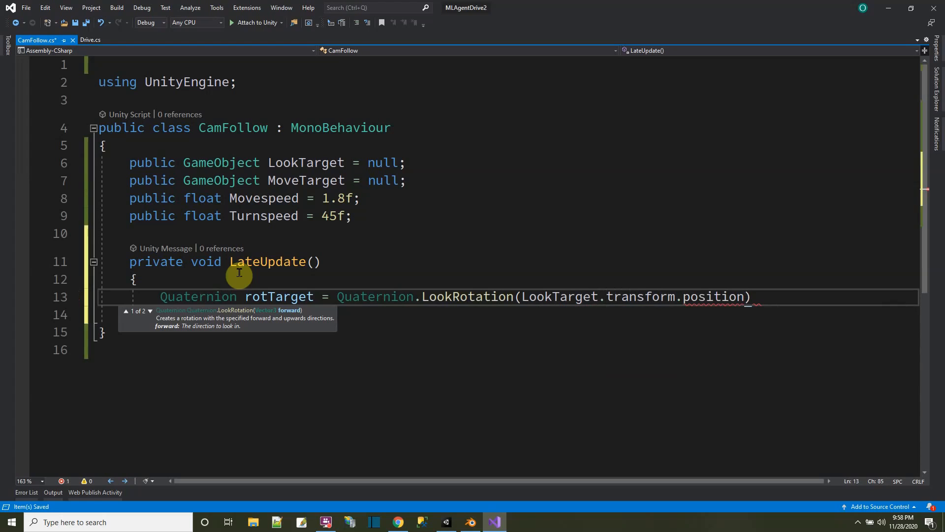
Step: Subtract this.transform.position from LookTarget.transform.position in the LookRotation argument and end the rotTarget statement with a semicolon
{"action": "key", "text": "ctrl+shift+Left"}
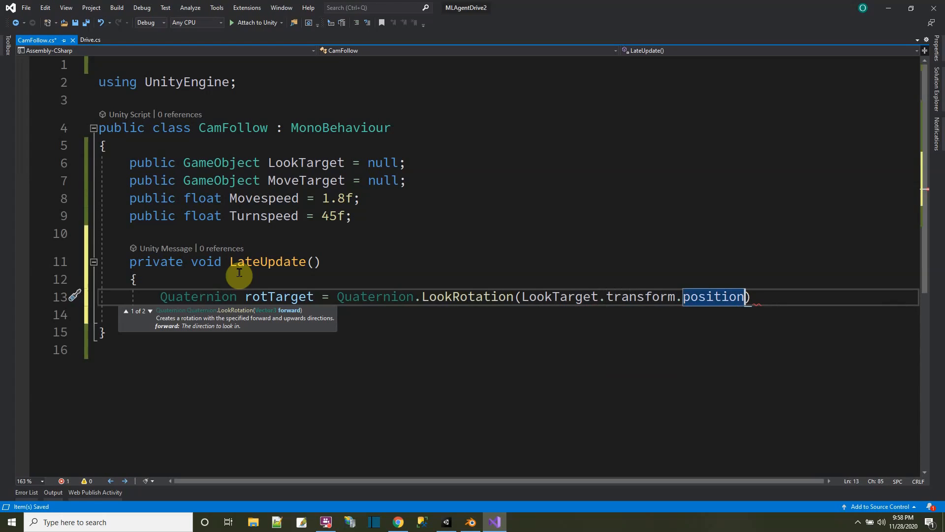
{"action": "type", "text": "- "}
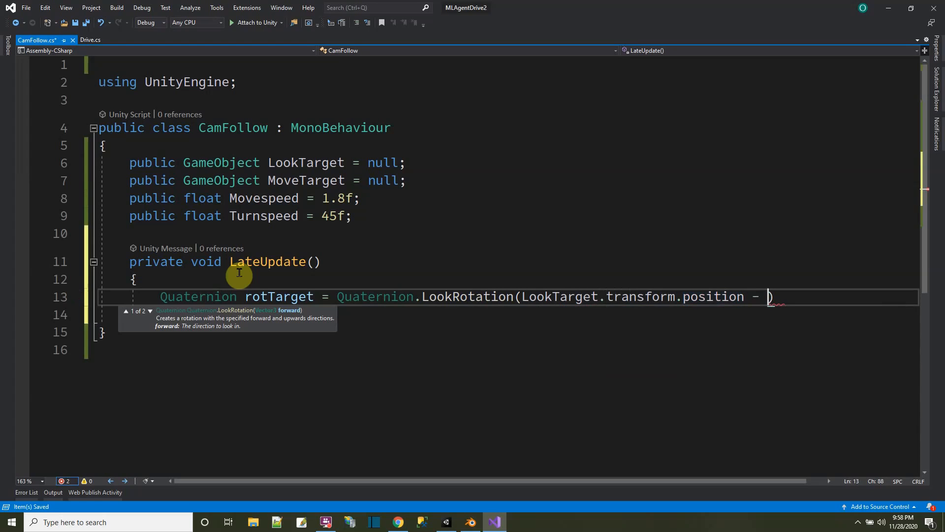
{"action": "type", "text": "this.trans"}
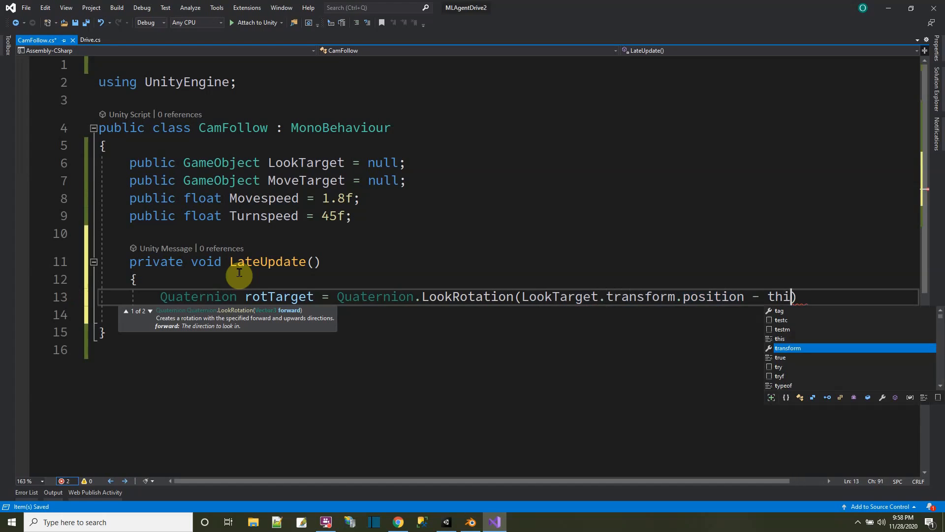
{"action": "type", "text": "form.position)"}
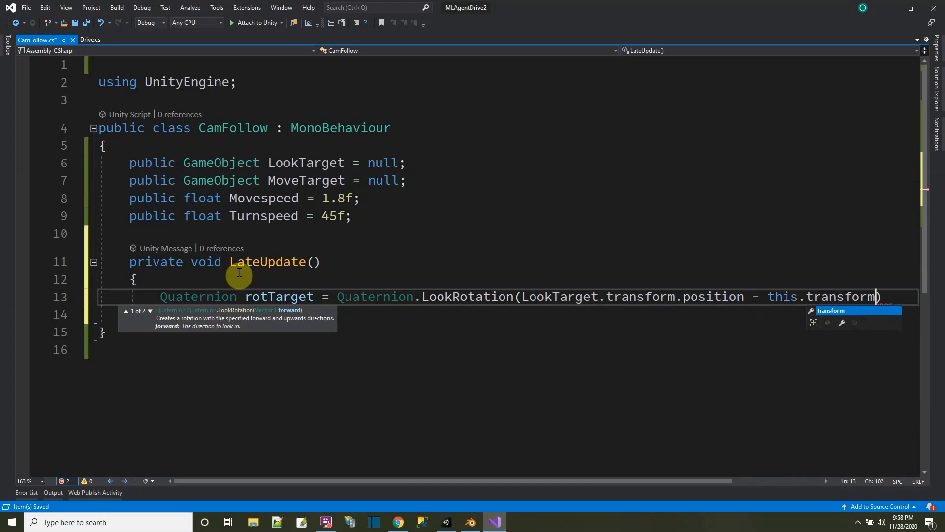
{"action": "type", "text": ";"}
{"action": "key", "text": "Return"}
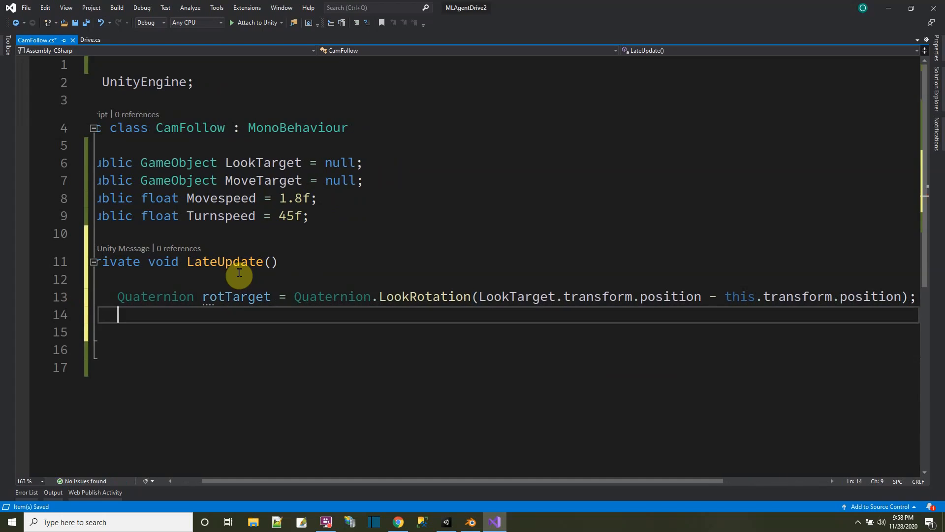
Step: Below the rotTarget line, begin a statement assigning this.transform.rotation the result of Quaternion.RotateTowards
{"action": "type", "text": "this.transform"}
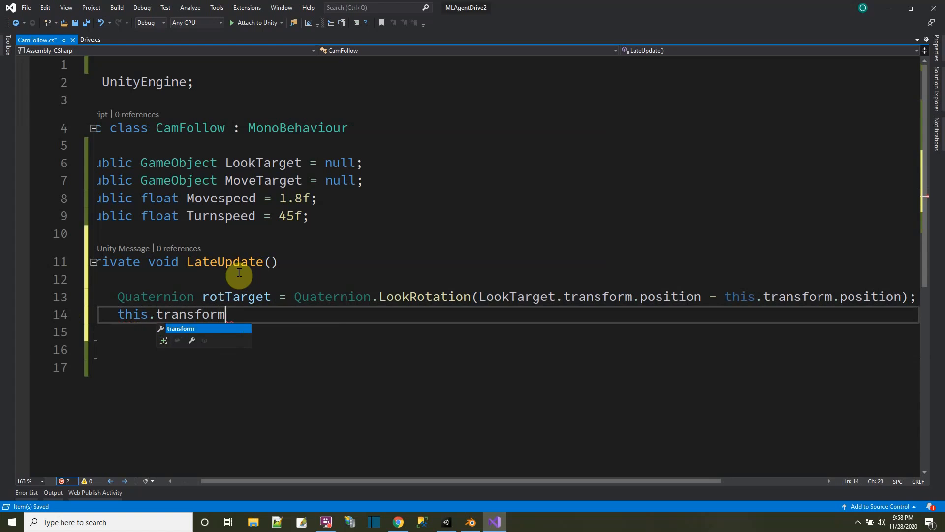
{"action": "type", "text": "."}
{"action": "type", "text": "rotati"}
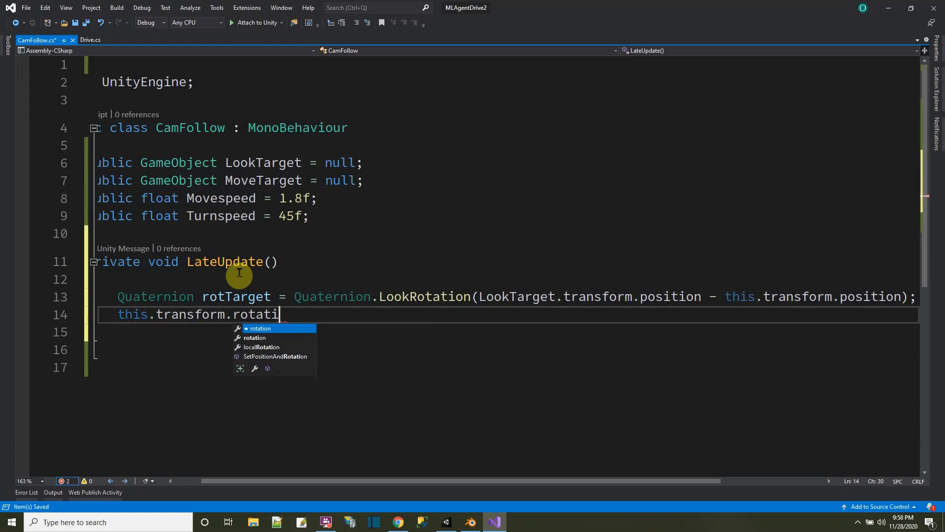
{"action": "type", "text": "on = Quaternion.RotateT"}
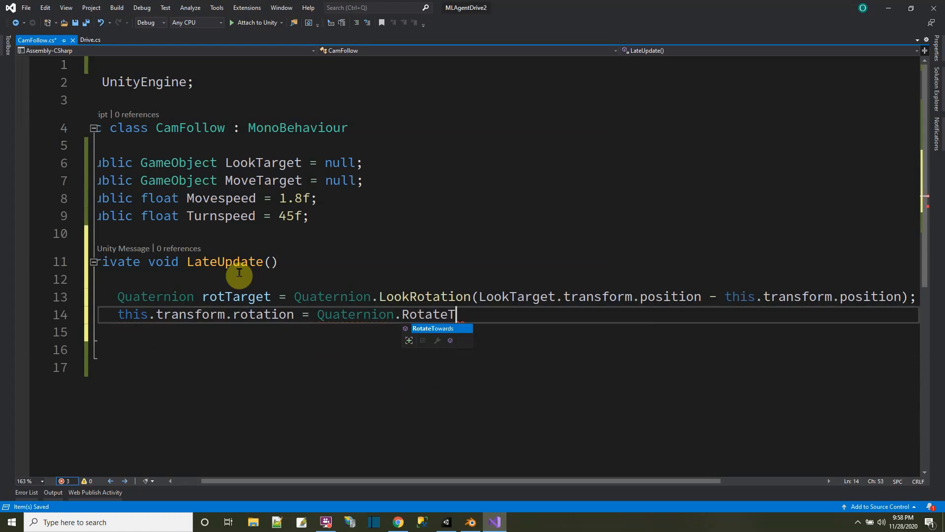
{"action": "key", "text": "Tab"}
Step: Open the RotateTowards argument list and enter this.transform.rotation as its first argument
{"action": "type", "text": "(this."}
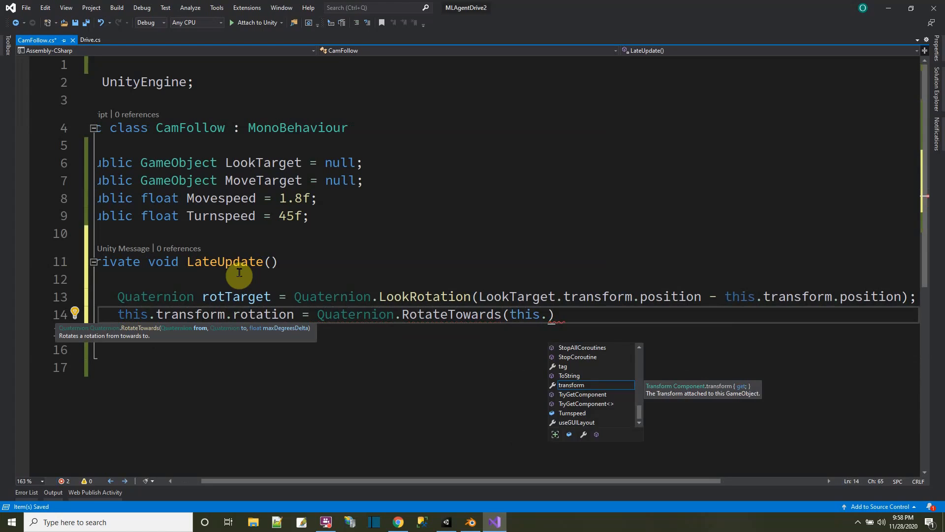
{"action": "type", "text": "transfo"}
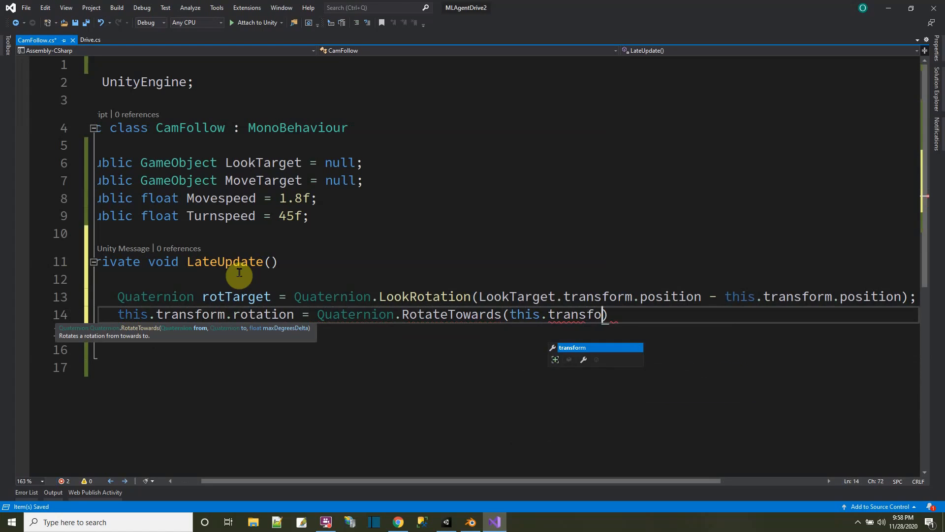
{"action": "type", "text": "rm.rotatyio"}
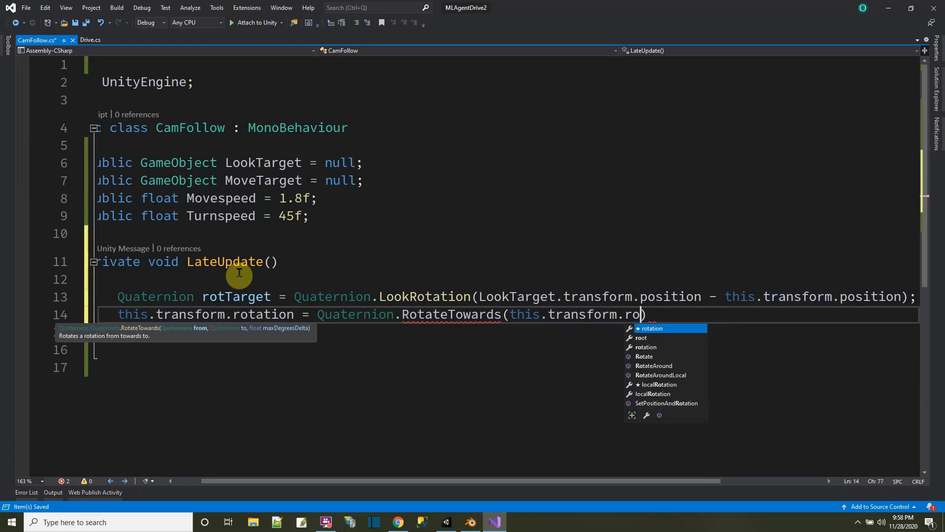
{"action": "key", "text": "BackSpace"}
{"action": "key", "text": "BackSpace"}
{"action": "type", "text": "ion"}
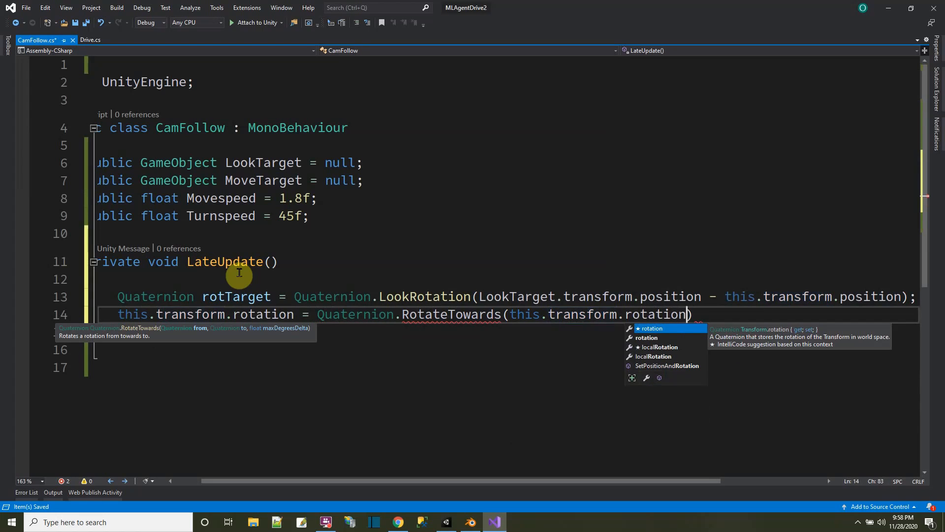
Step: Complete the RotateTowards call with rotTarget and Turnspeed * Time.deltaTime as the remaining arguments, ending the statement with a semicolon
{"action": "type", "text": ", rotTarget"}
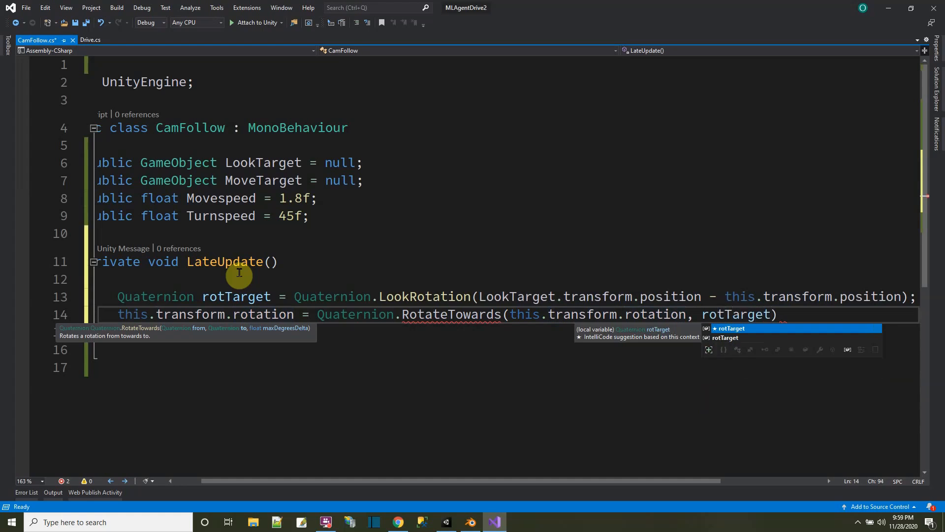
{"action": "type", "text": ","}
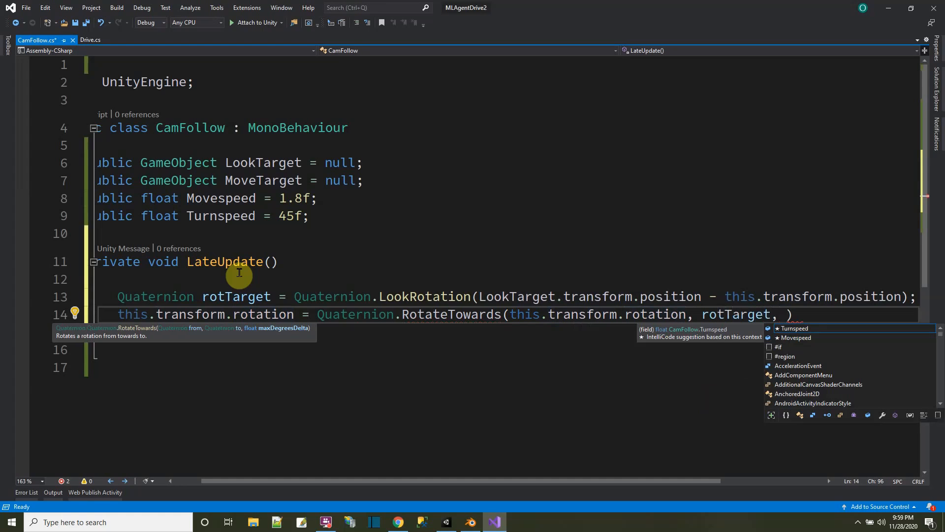
{"action": "type", "text": " Turnsp"}
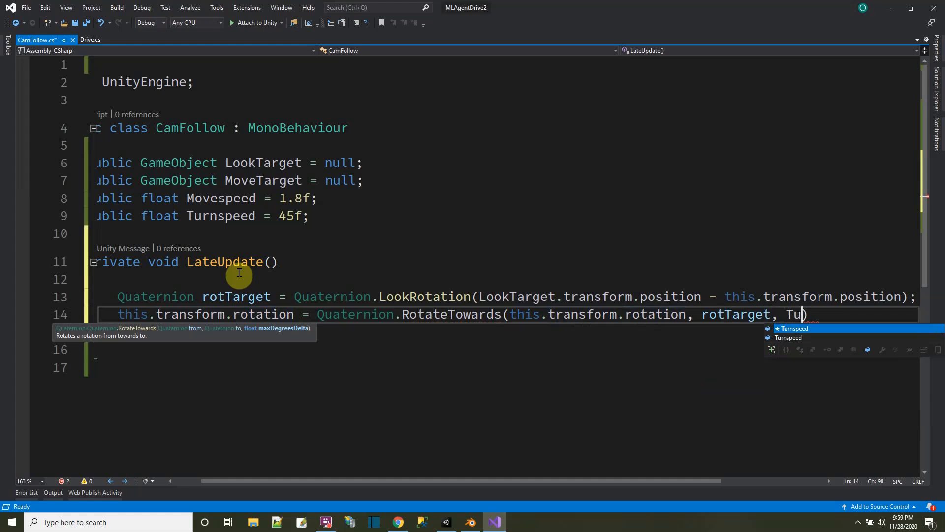
{"action": "type", "text": "eed * "}
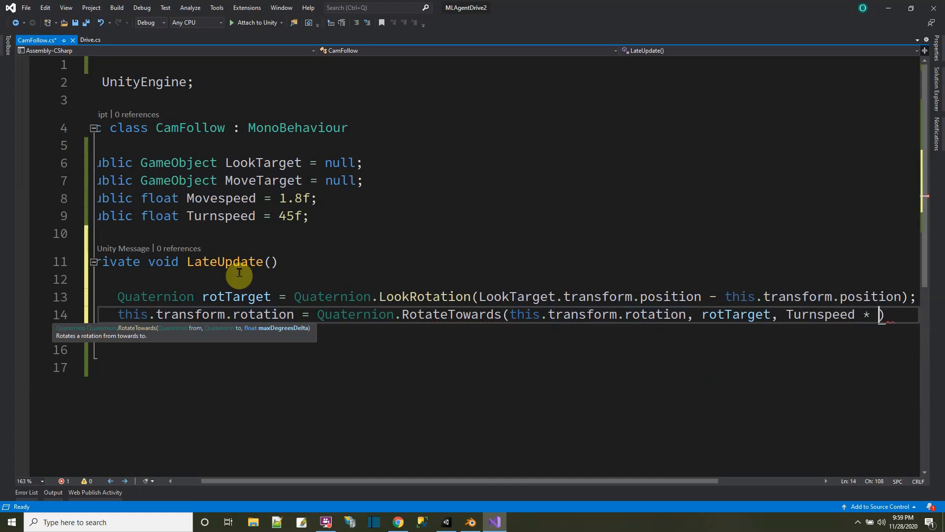
{"action": "type", "text": "Time.deltaTime"}
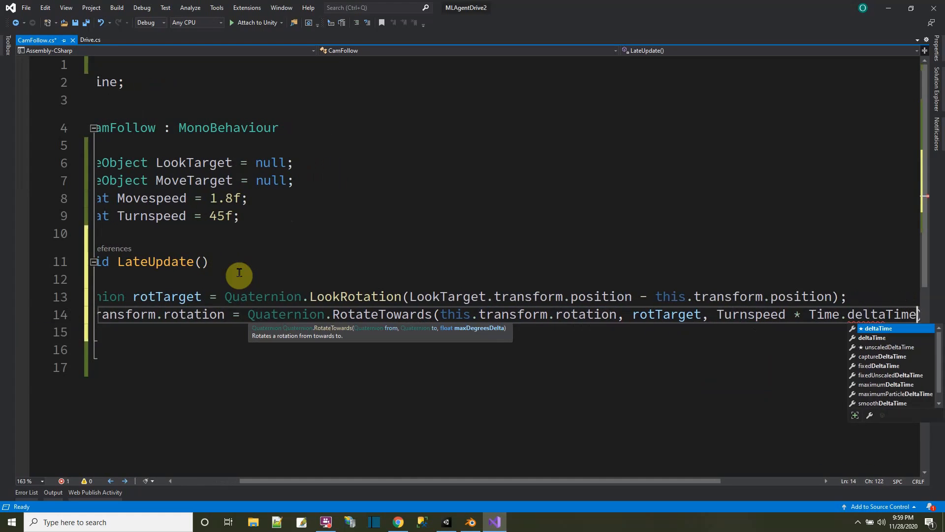
{"action": "type", "text": ");"}
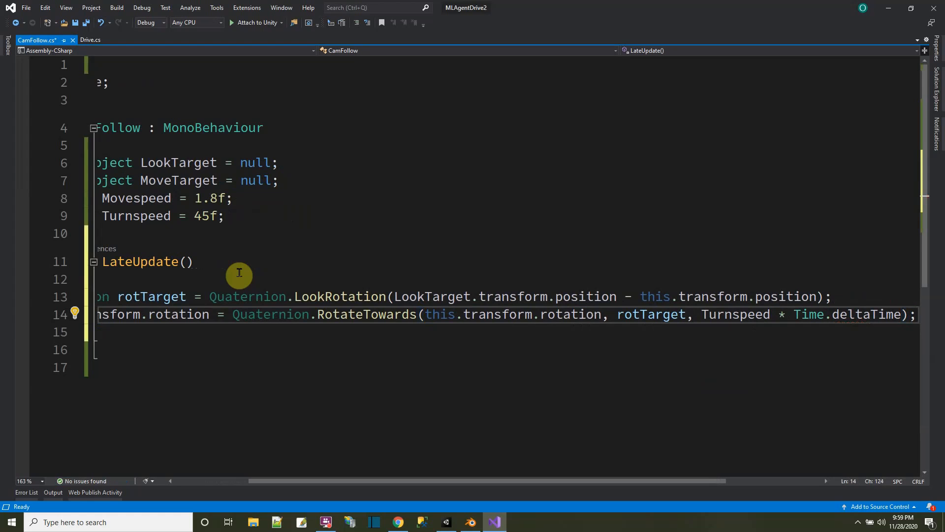
Step: After a blank line, begin assigning this.transform.position a Vector3.Lerp call with this.transform.position as its first argument
{"action": "key", "text": "Return"}
{"action": "key", "text": "Return"}
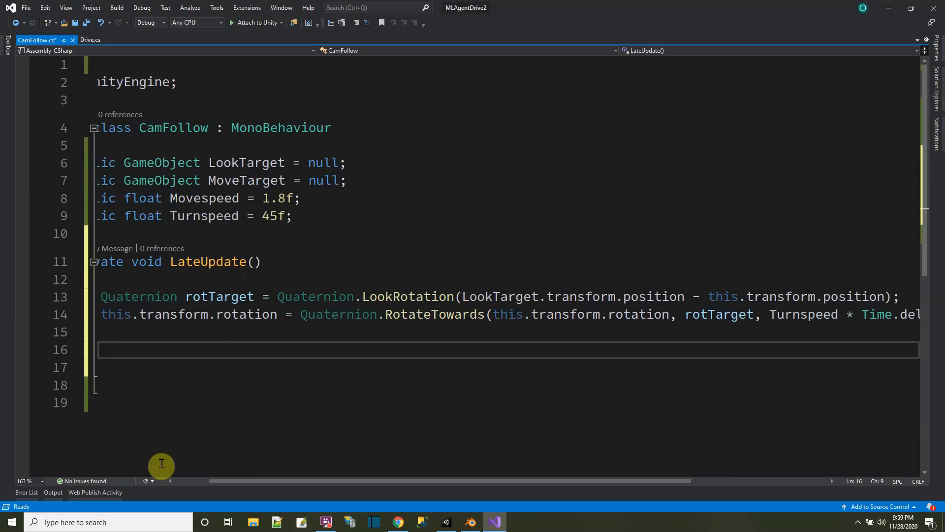
{"action": "left_click_drag", "start_coordinate": [217, 481], "coordinate": [160, 492]}
{"action": "scroll", "coordinate": [264, 339], "scroll_direction": "down", "scroll_amount": 2, "text": "ctrl"}
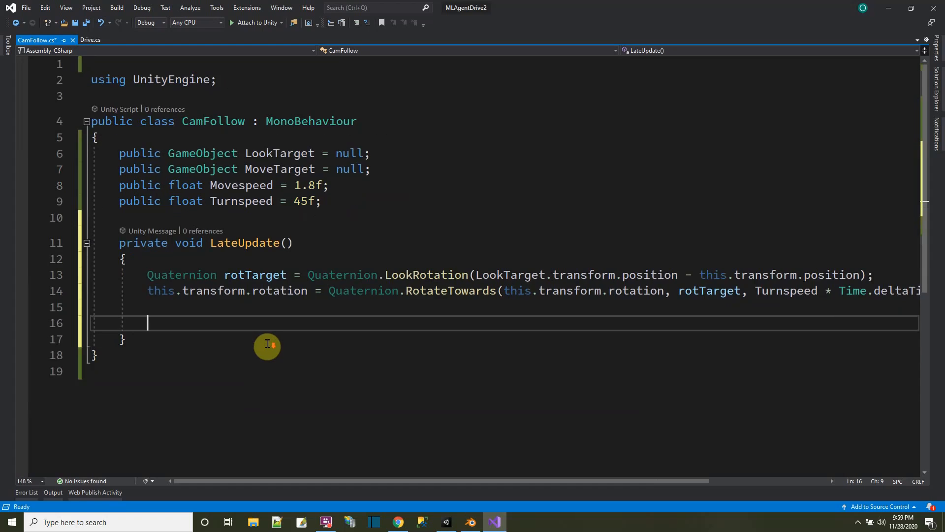
{"action": "scroll", "coordinate": [268, 344], "scroll_direction": "up", "scroll_amount": 1, "text": "ctrl"}
{"action": "type", "text": "this.tran"}
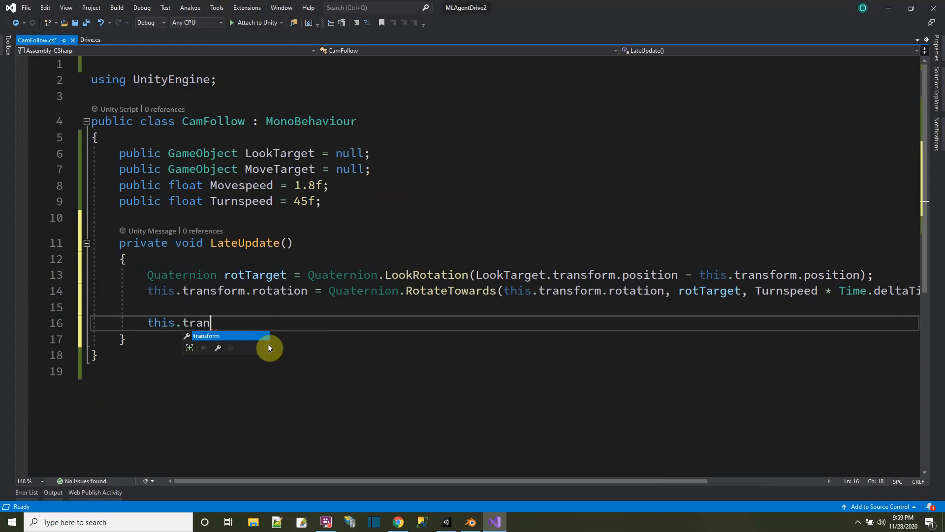
{"action": "type", "text": "sform.posiutio"}
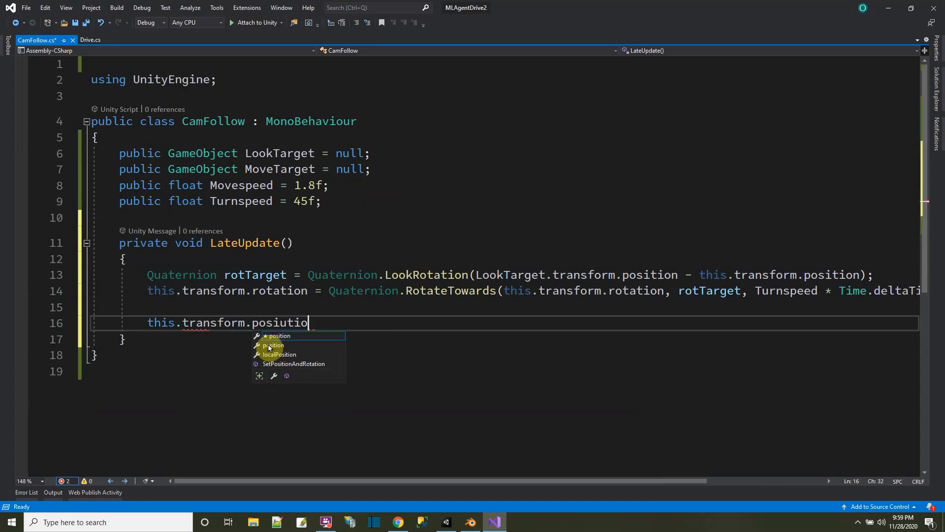
{"action": "key", "text": "Tab"}
{"action": "type", "text": "Vector3.Le"}
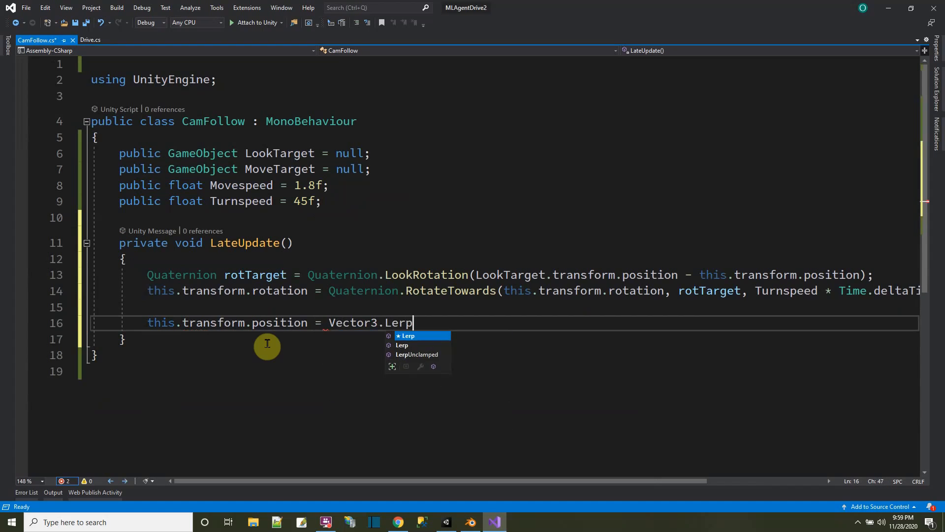
{"action": "type", "text": "rp(this."}
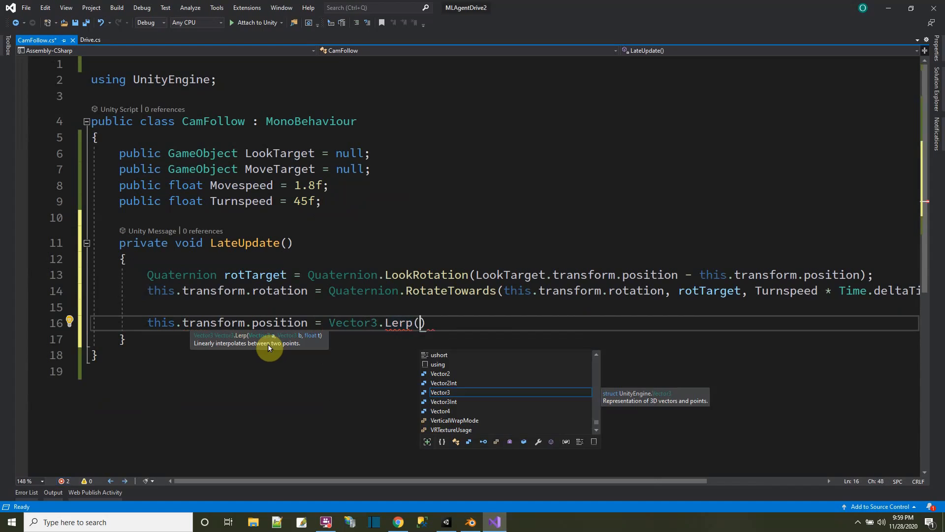
{"action": "type", "text": "tran"}
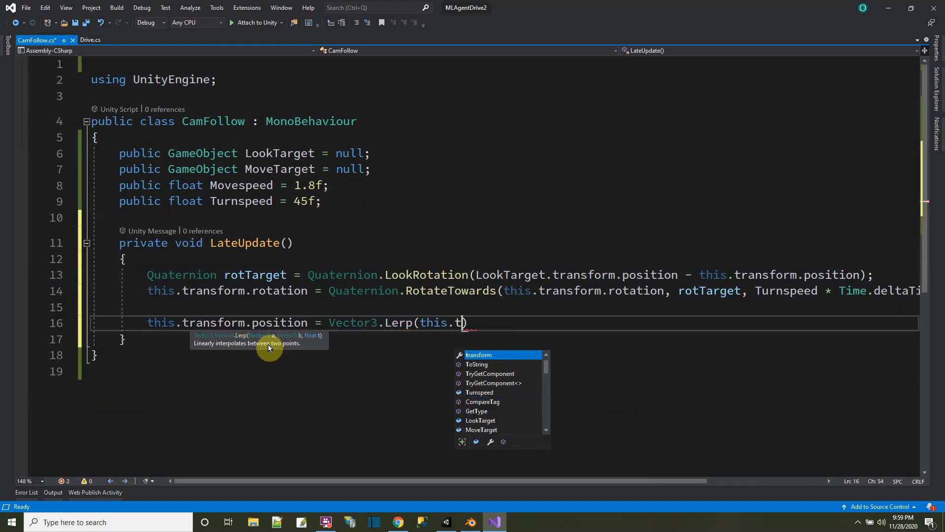
{"action": "type", "text": "sform.position"}
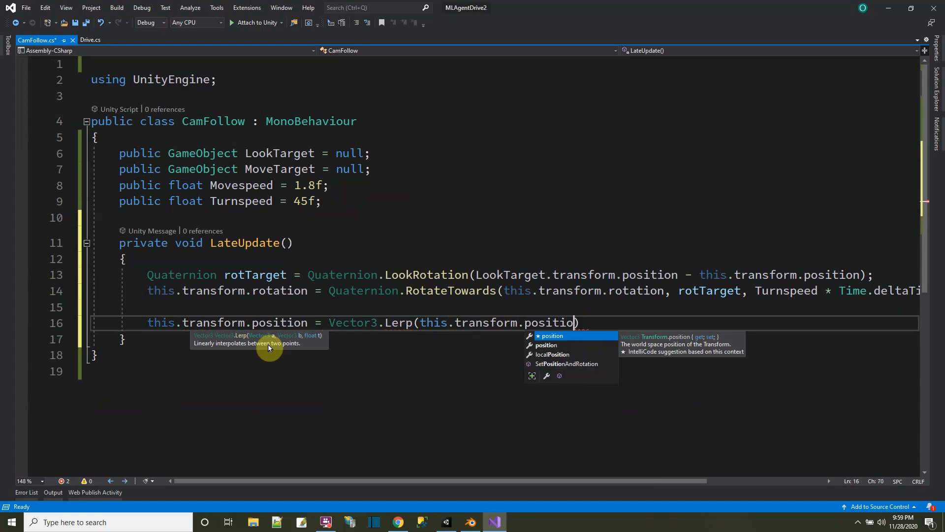
Step: Enter MoveTarget.transform.position as the second argument of the Vector3.Lerp call
{"action": "type", "text": ", "}
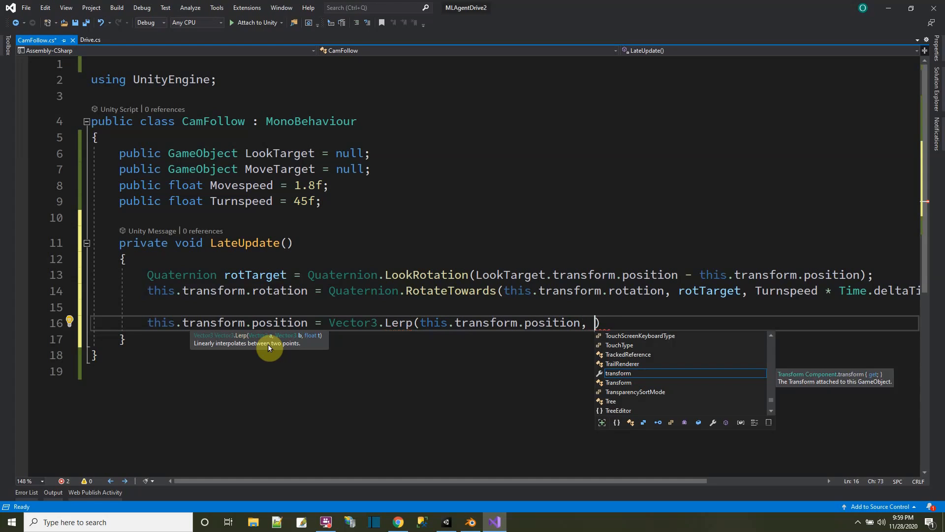
{"action": "type", "text": "MoveTarget"}
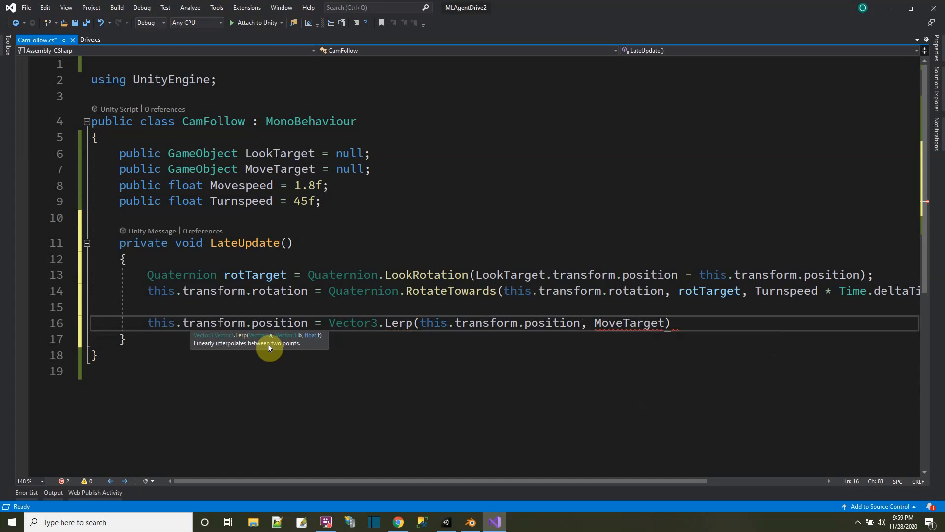
{"action": "type", "text": ".trans"}
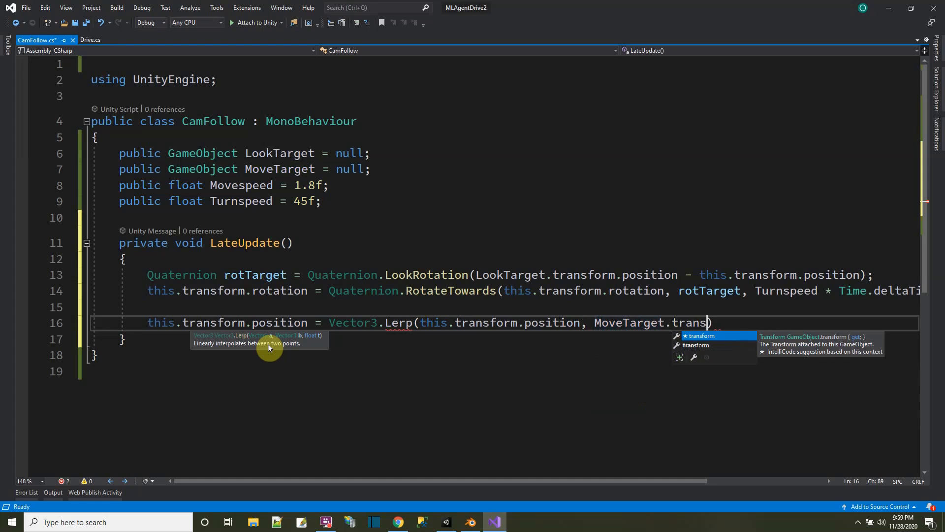
{"action": "type", "text": "form.position"}
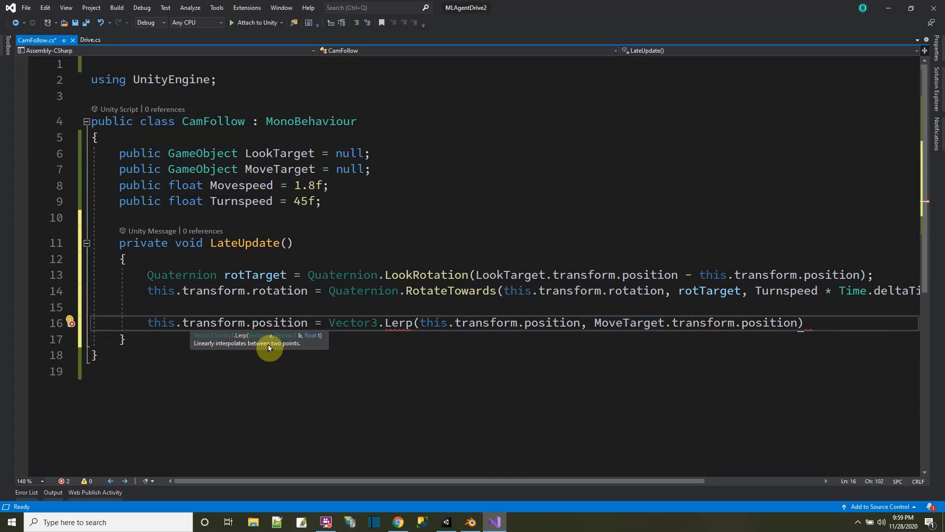
Step: Finish the Lerp statement with Movespeed * Time.deltaTime as the third argument and save the CamFollow script
{"action": "type", "text": ", "}
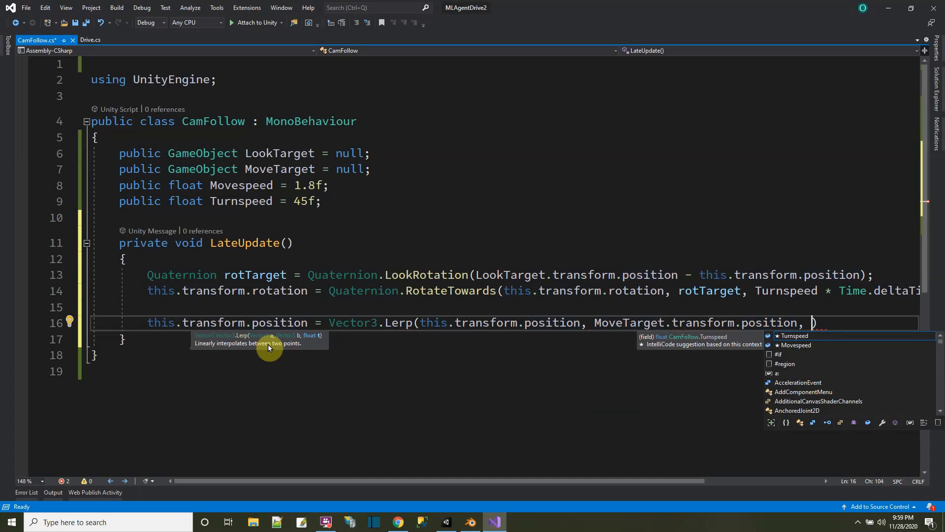
{"action": "type", "text": "Movespeed * Time.delta"}
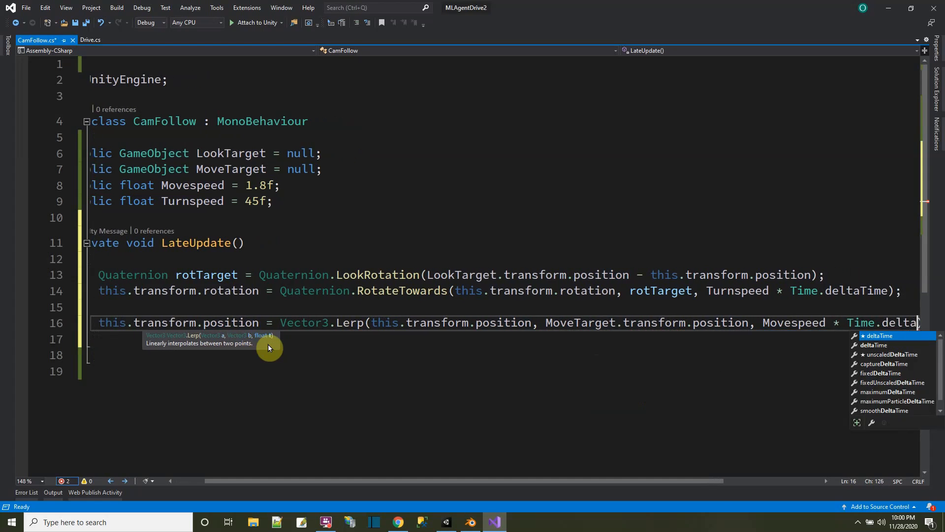
{"action": "type", "text": "Time);"}
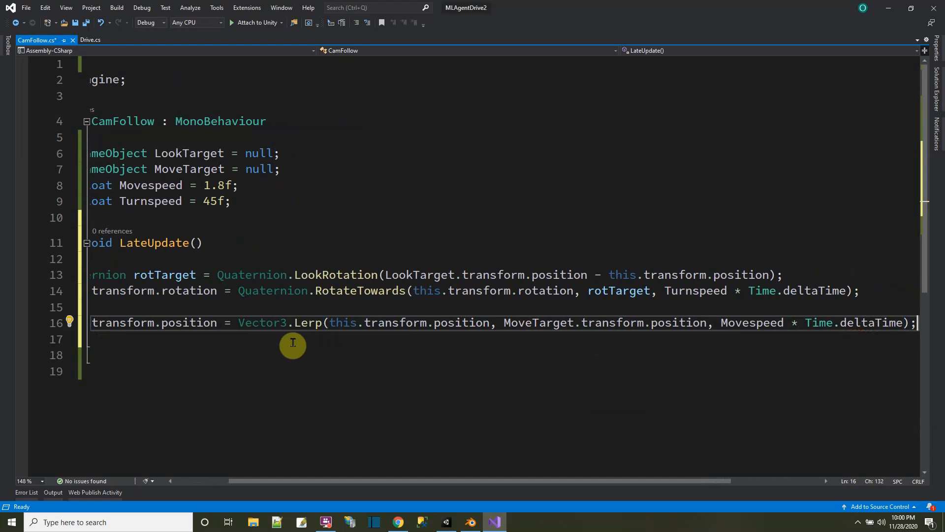
{"action": "scroll", "coordinate": [327, 483], "scroll_direction": "down", "scroll_amount": 1, "text": "ctrl"}
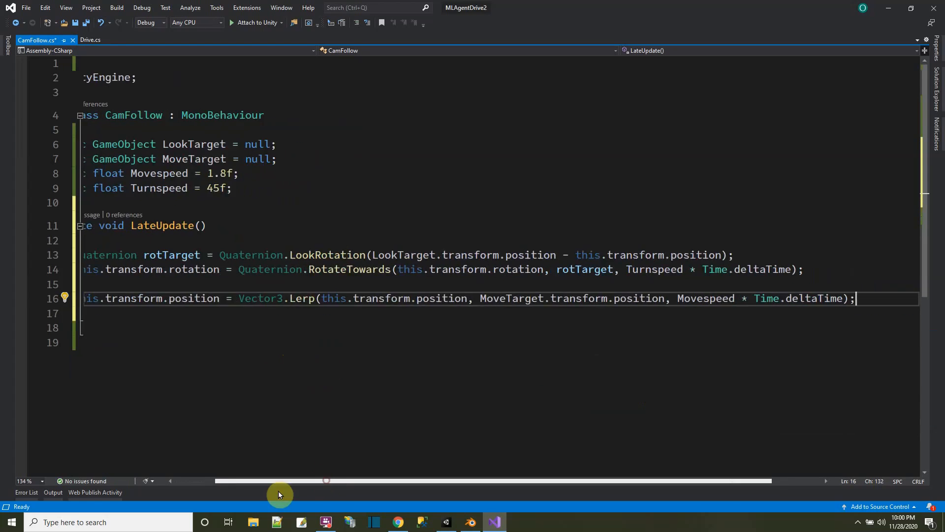
{"action": "left_click", "coordinate": [75, 23]}
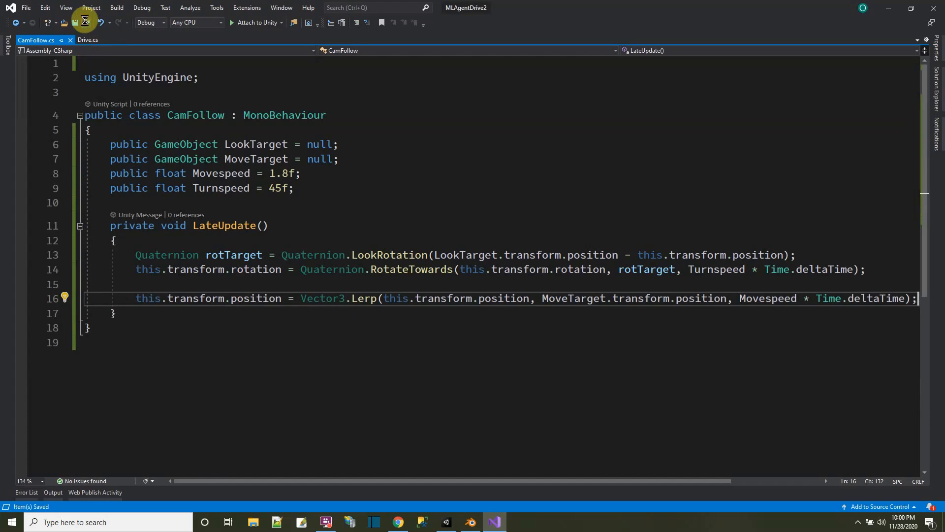
Step: Switch to the Unity editor, select AICar2, run the scene to test driving with the camera script, and stop playback
{"action": "left_click", "coordinate": [447, 520]}
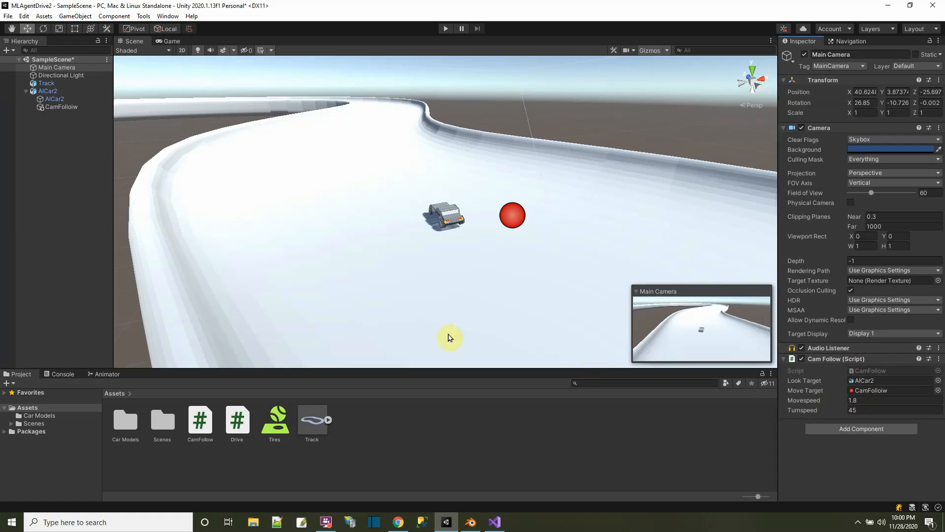
{"action": "left_click", "coordinate": [43, 92]}
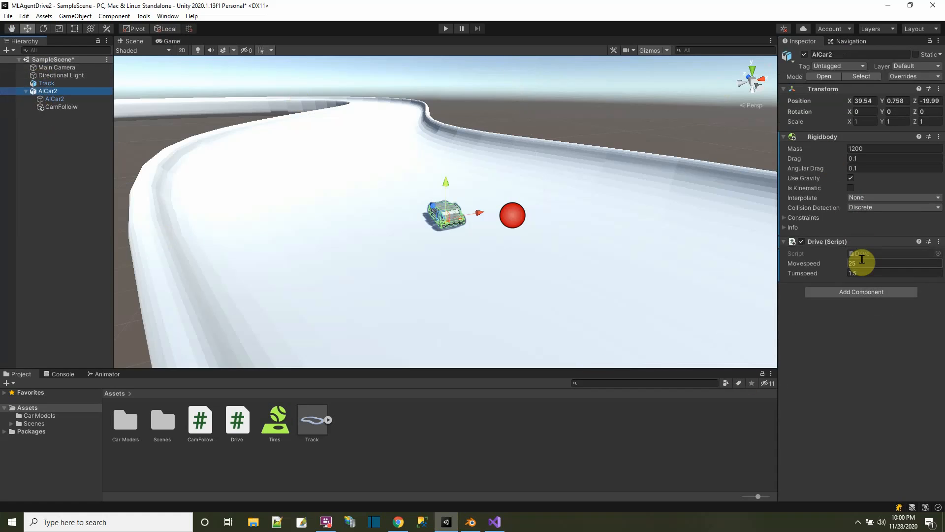
{"action": "left_click", "coordinate": [445, 29]}
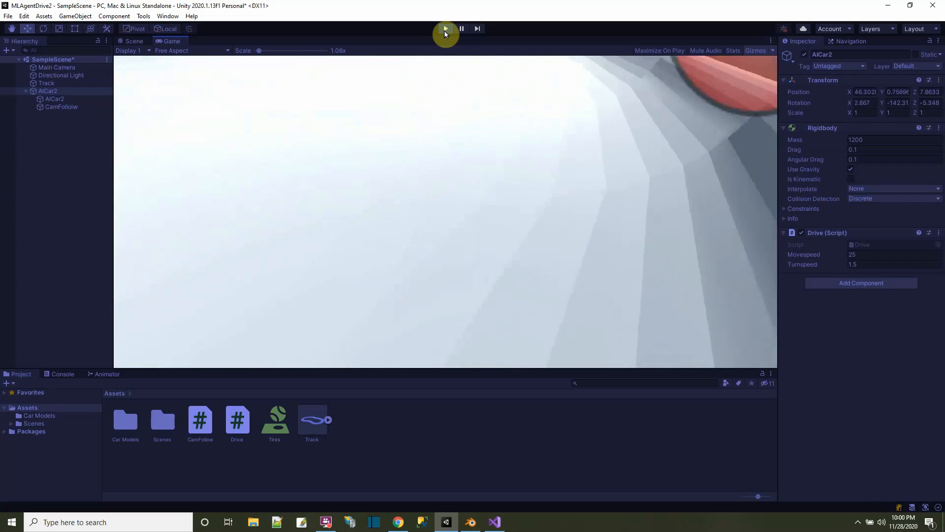
{"action": "left_click", "coordinate": [443, 29]}
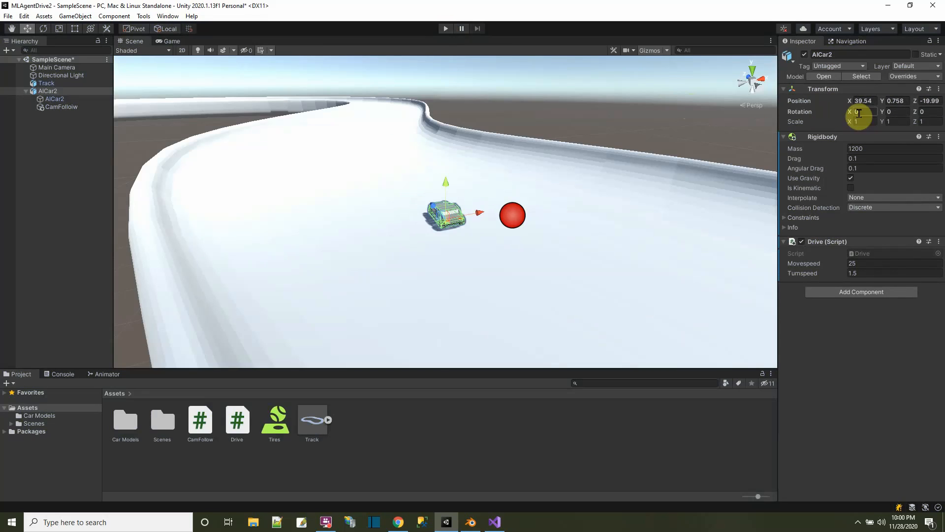
Step: Set AICar2's Rigidbody drag to 1 and angular drag to 0.5, and test-drive the car
{"action": "left_click", "coordinate": [873, 159]}
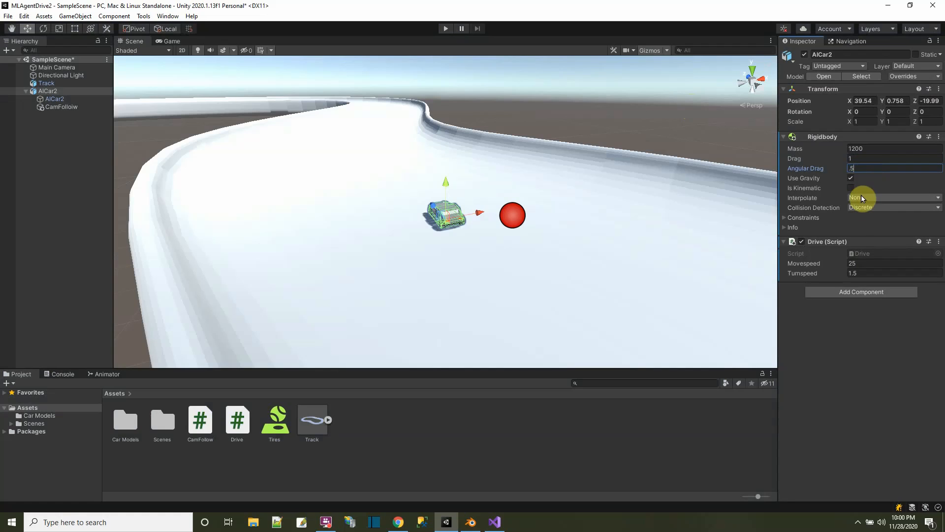
{"action": "left_click", "coordinate": [449, 31]}
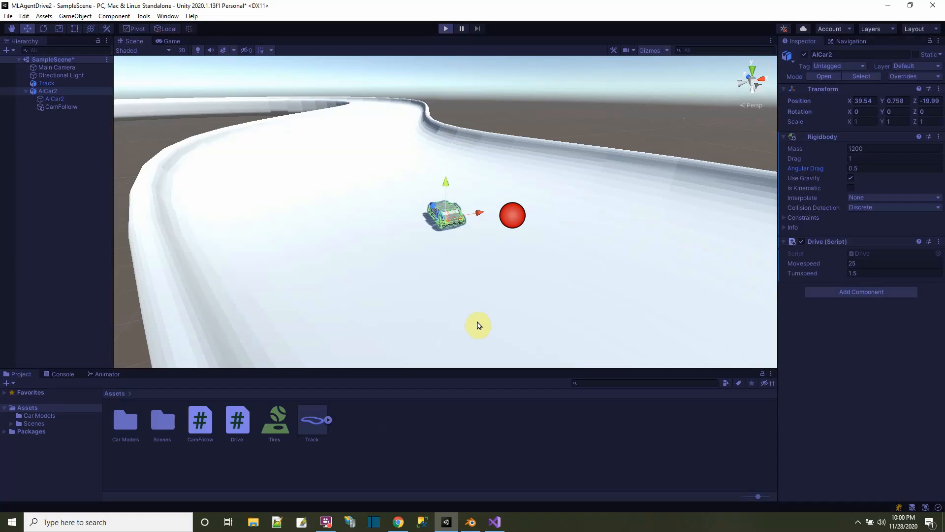
{"action": "key", "text": "w"}
{"action": "key", "text": "d"}
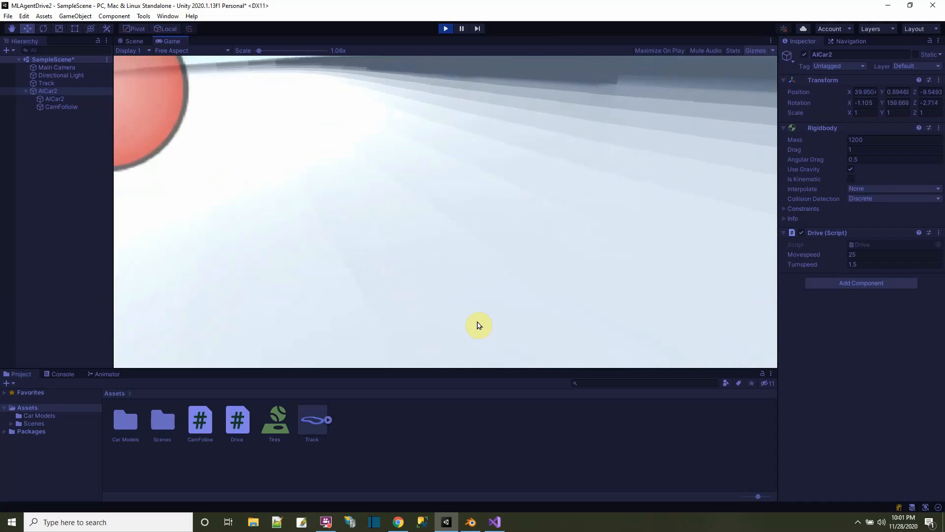
{"action": "left_click", "coordinate": [444, 29]}
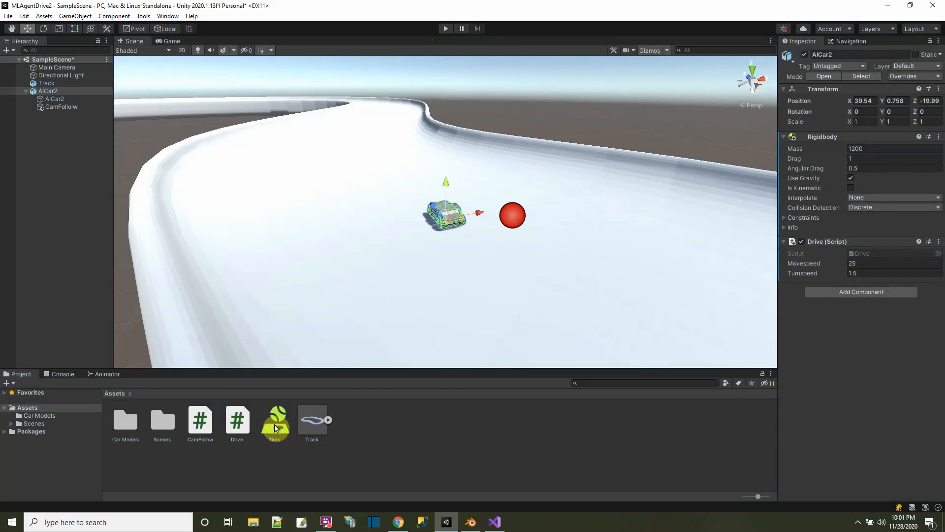
Step: Set the Tires physic material's static friction to 0 and assign Tires as the material of the child AICar2's Mesh Collider
{"action": "left_click", "coordinate": [276, 426]}
{"action": "left_click", "coordinate": [867, 89]}
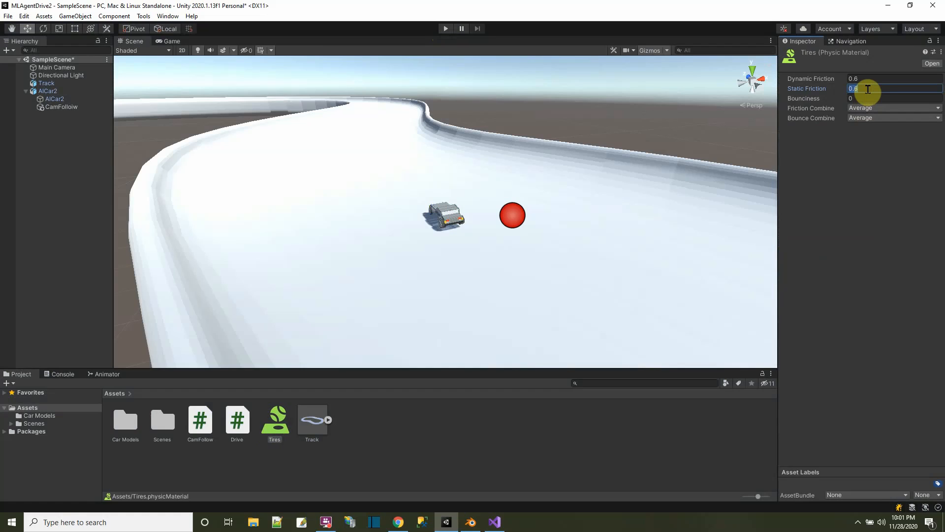
{"action": "left_click", "coordinate": [268, 430]}
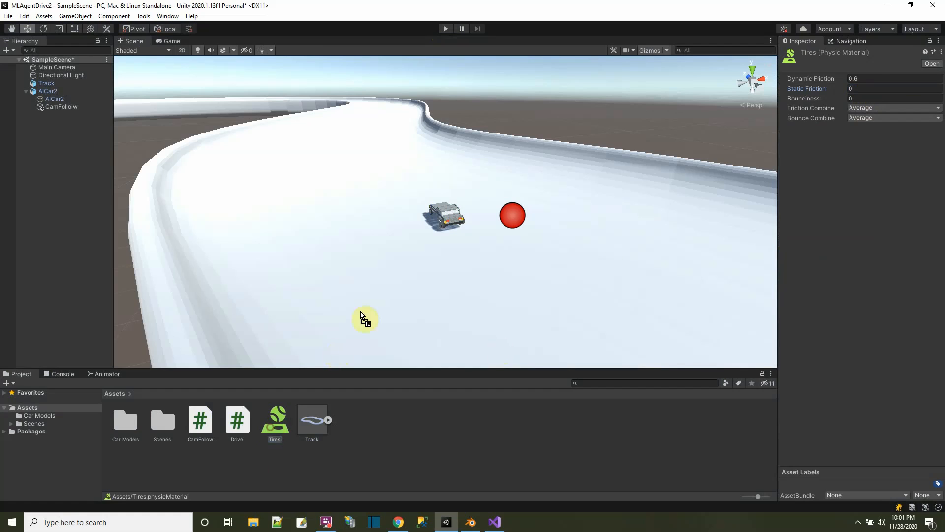
{"action": "left_click_drag", "start_coordinate": [184, 416], "coordinate": [46, 93]}
{"action": "left_click", "coordinate": [45, 91]}
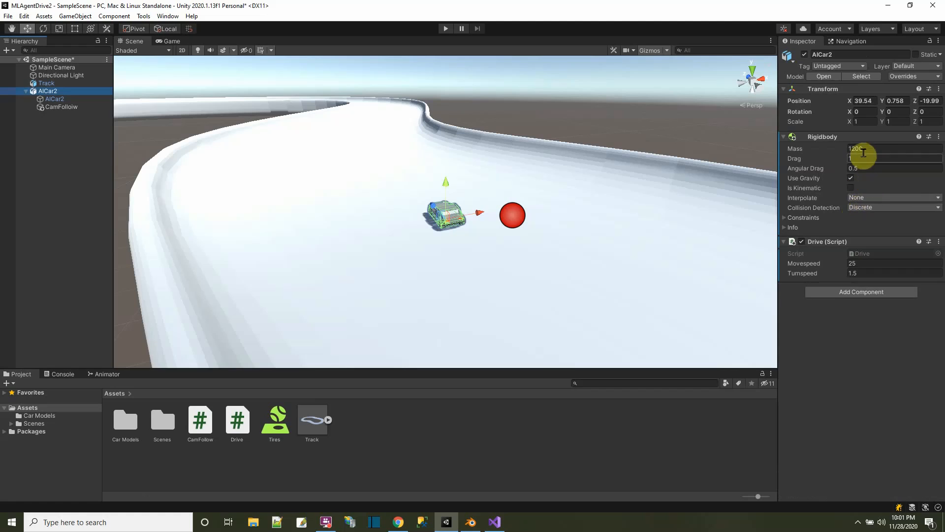
{"action": "left_click", "coordinate": [45, 99]}
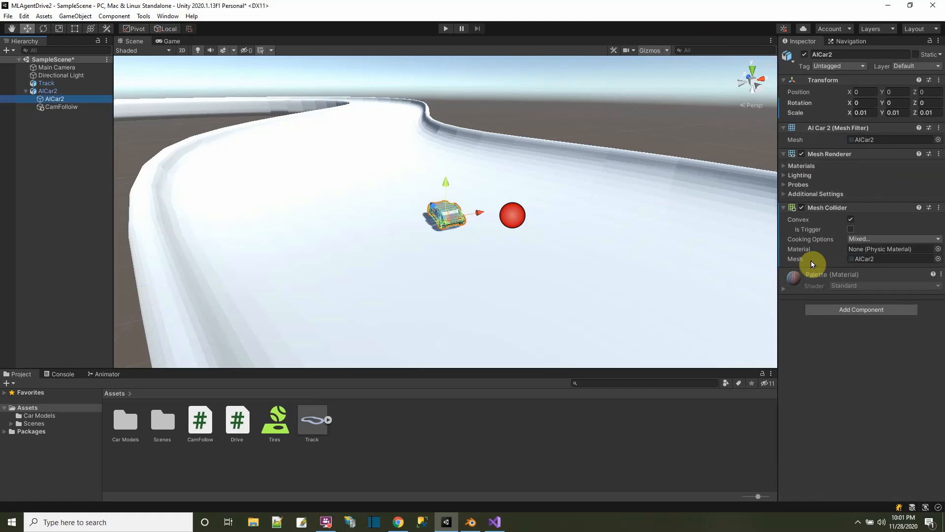
{"action": "left_click", "coordinate": [938, 249]}
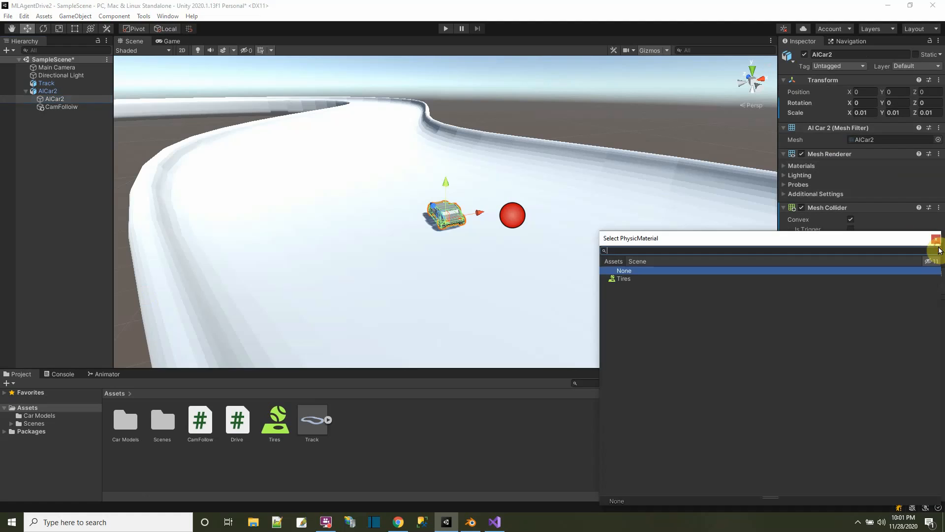
{"action": "double_click", "coordinate": [622, 279]}
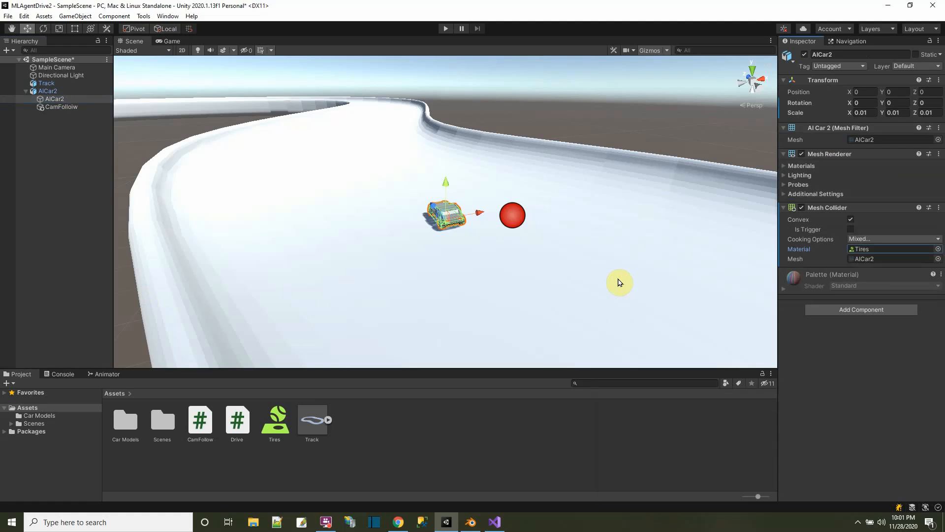
Step: Save both the SampleScene and the project
{"action": "left_click", "coordinate": [7, 16]}
{"action": "left_click", "coordinate": [22, 60]}
{"action": "left_click", "coordinate": [8, 16]}
{"action": "left_click", "coordinate": [22, 98]}
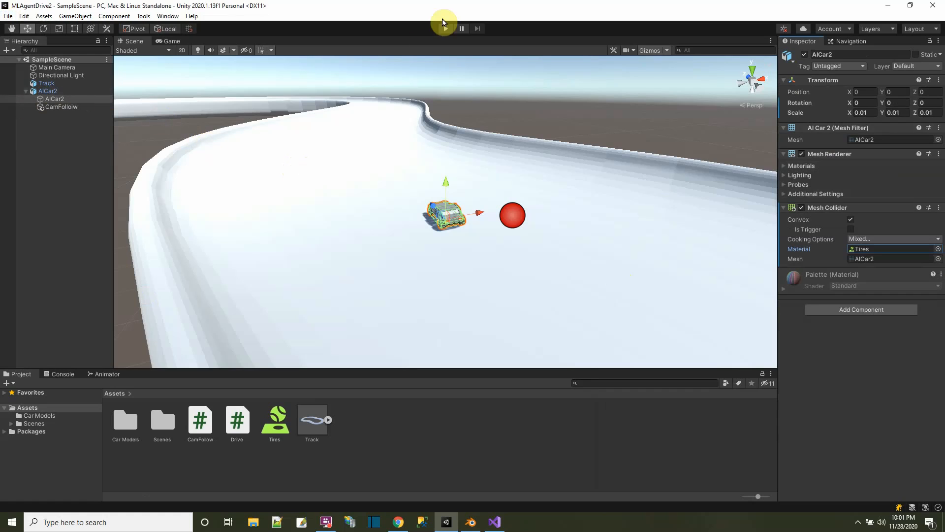
Step: Run the scene to test the car's handling and the camera following it, and stop playback
{"action": "left_click", "coordinate": [447, 29]}
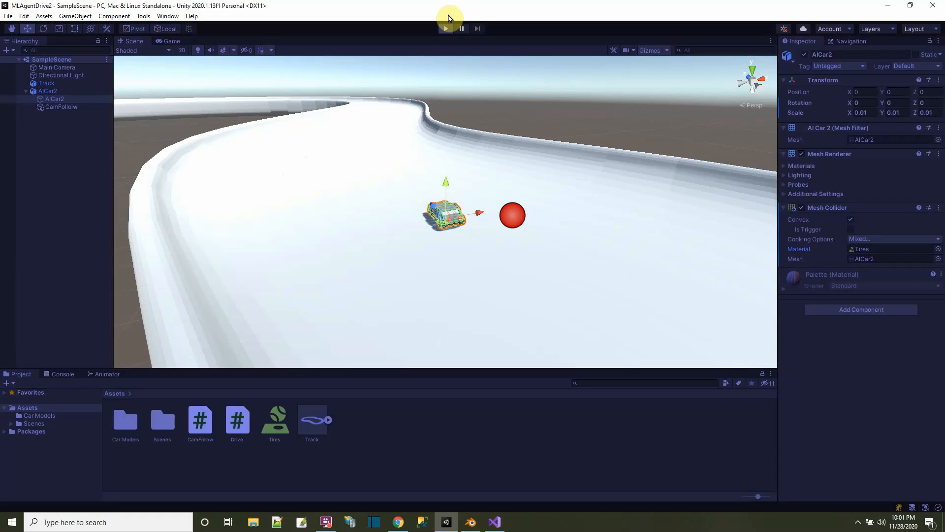
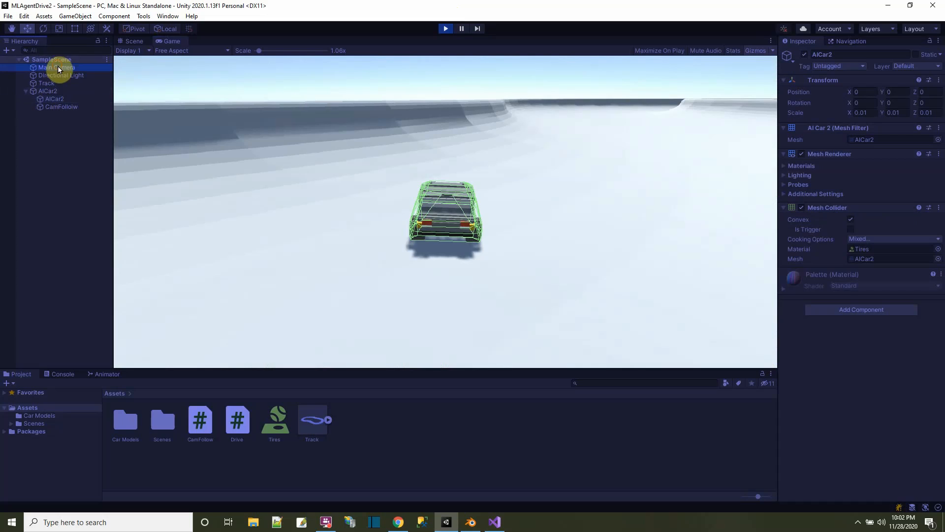
{"action": "left_click", "coordinate": [56, 67]}
{"action": "left_click", "coordinate": [445, 31]}
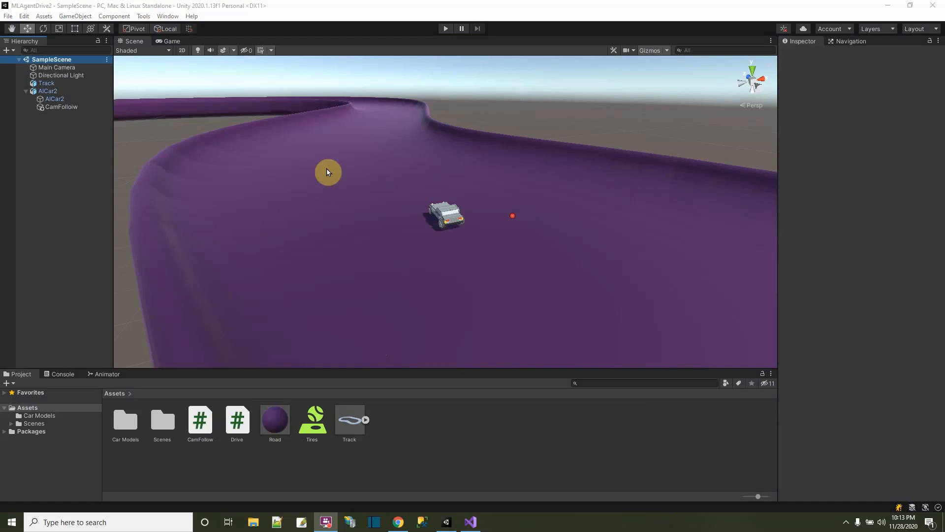
Step: Open AICar2's Drive script and set the defaults of Turnspeed to 60f and MaxAngularVelocity to 3f, saving the script
{"action": "left_click", "coordinate": [49, 91]}
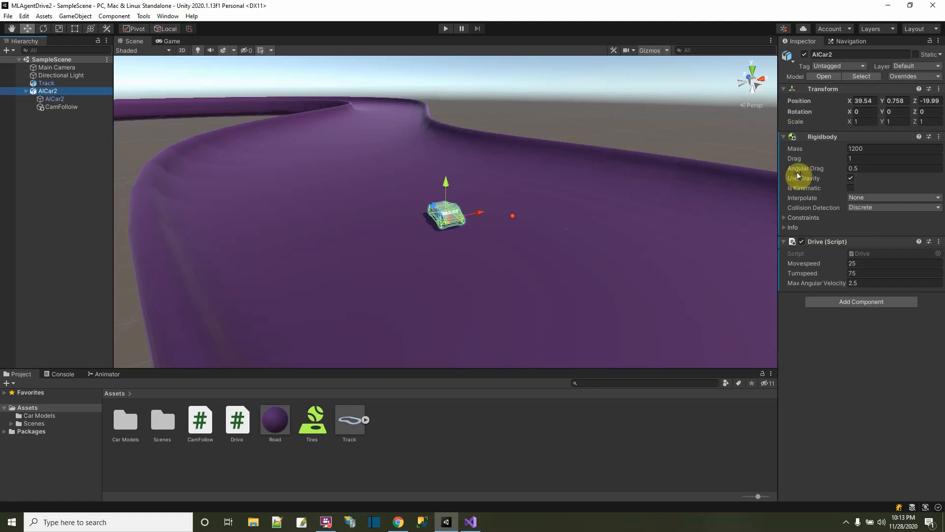
{"action": "double_click", "coordinate": [808, 244]}
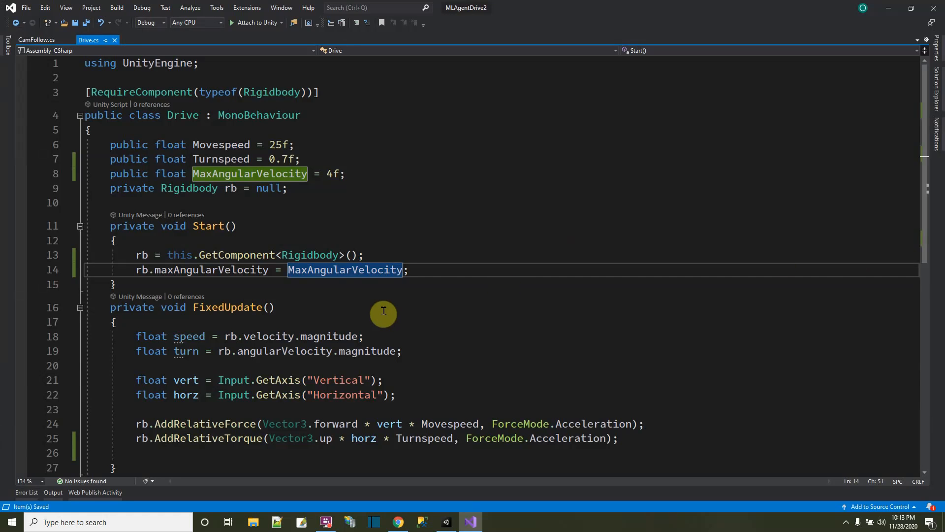
{"action": "left_click_drag", "start_coordinate": [269, 159], "coordinate": [286, 159]}
{"action": "type", "text": "60"}
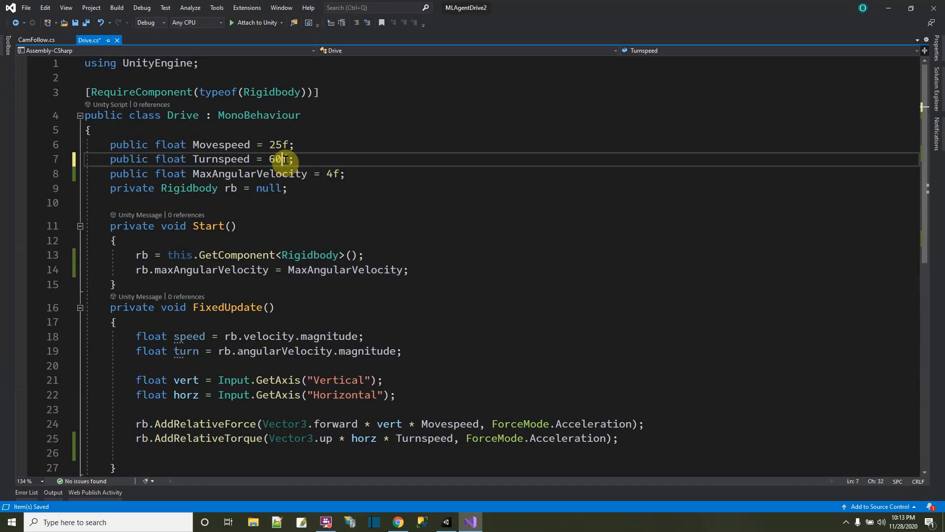
{"action": "left_click_drag", "start_coordinate": [326, 173], "coordinate": [331, 176]}
{"action": "type", "text": "2"}
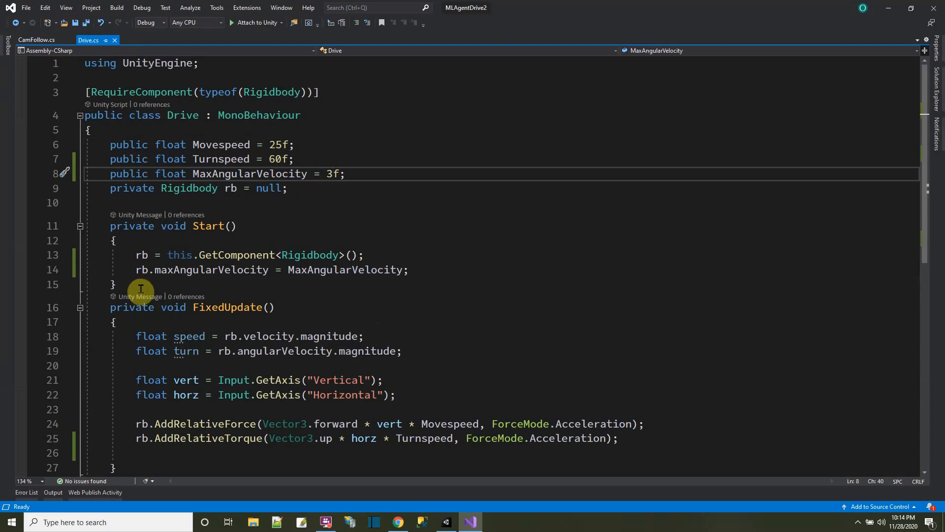
Step: Delete the unused speed and turn variable declarations and the blank line after them from FixedUpdate
{"action": "mouse_move", "coordinate": [186, 265]}
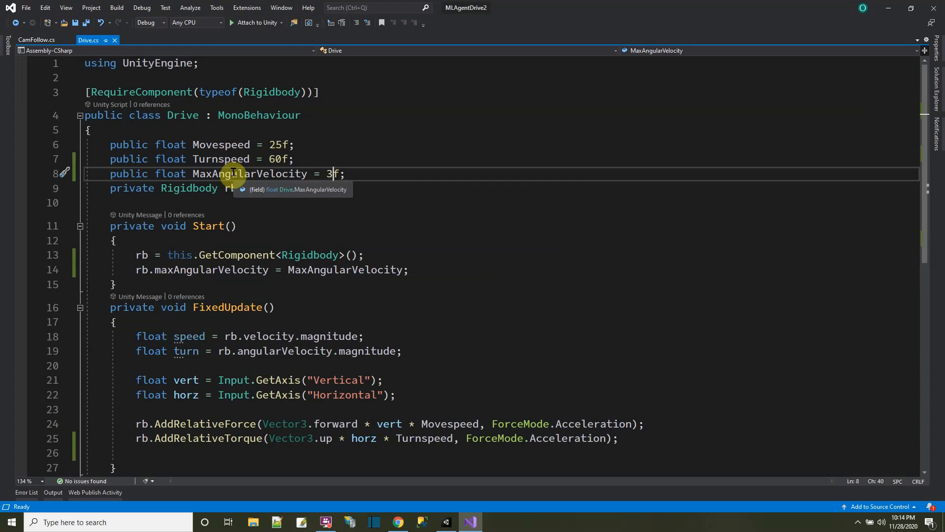
{"action": "scroll", "coordinate": [394, 295], "scroll_direction": "down", "scroll_amount": 3}
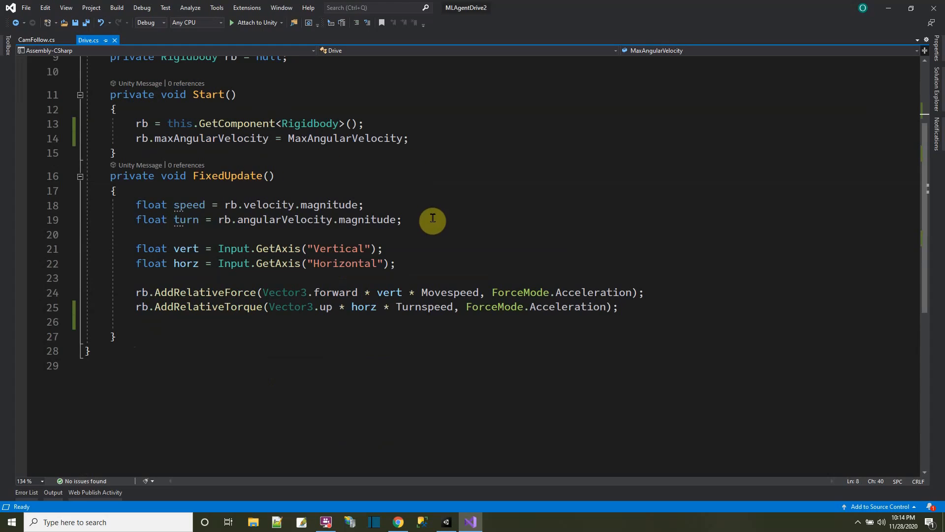
{"action": "left_click_drag", "start_coordinate": [421, 193], "coordinate": [450, 216]}
{"action": "key", "text": "Delete"}
{"action": "key", "text": "Delete"}
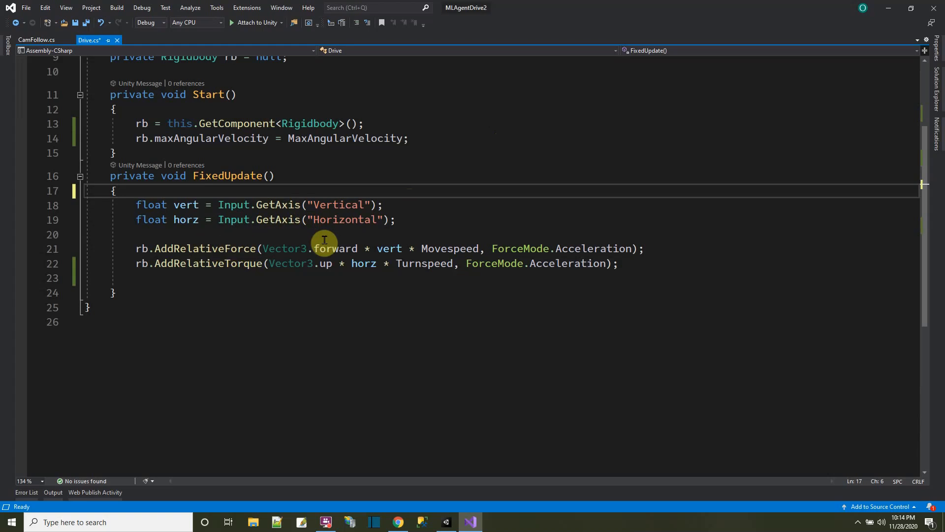
Step: Append the comment "// -1..0..1" to the Vertical axis input line in FixedUpdate
{"action": "left_click", "coordinate": [401, 205]}
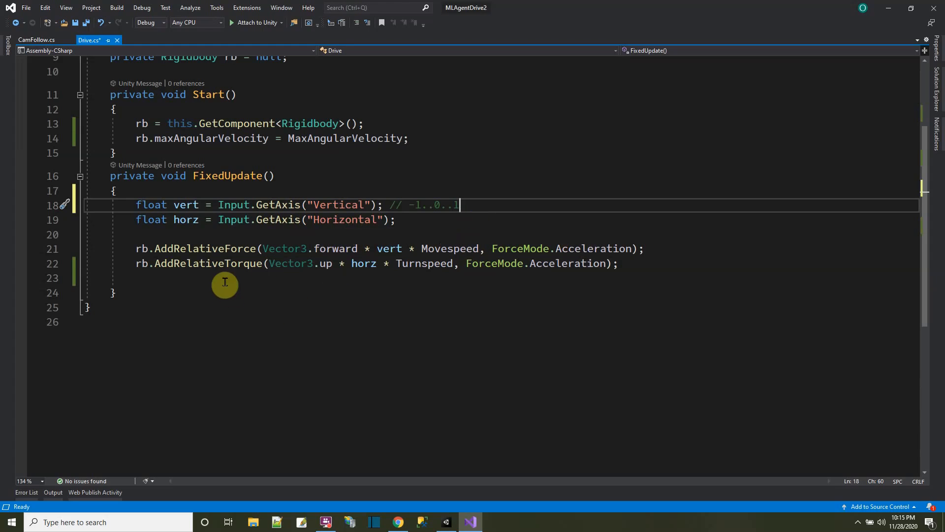
{"action": "mouse_move", "coordinate": [246, 264]}
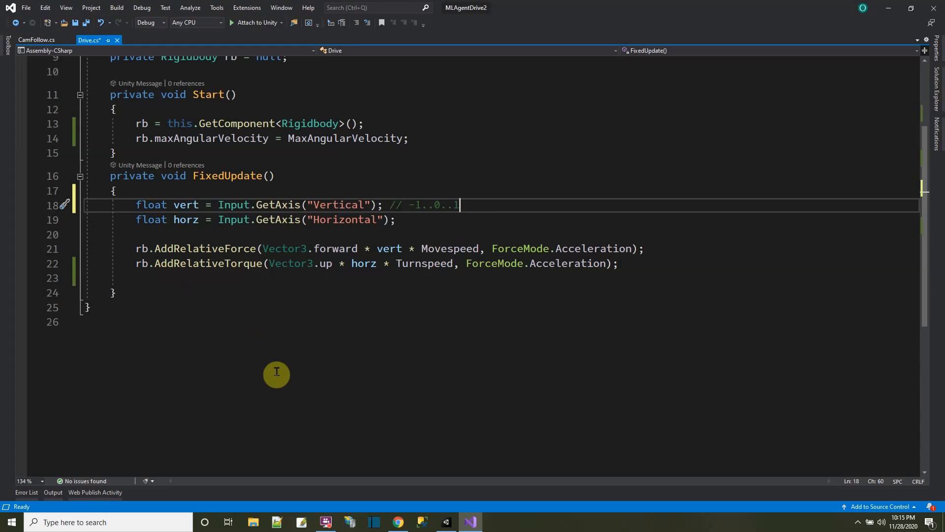
{"action": "mouse_move", "coordinate": [329, 266]}
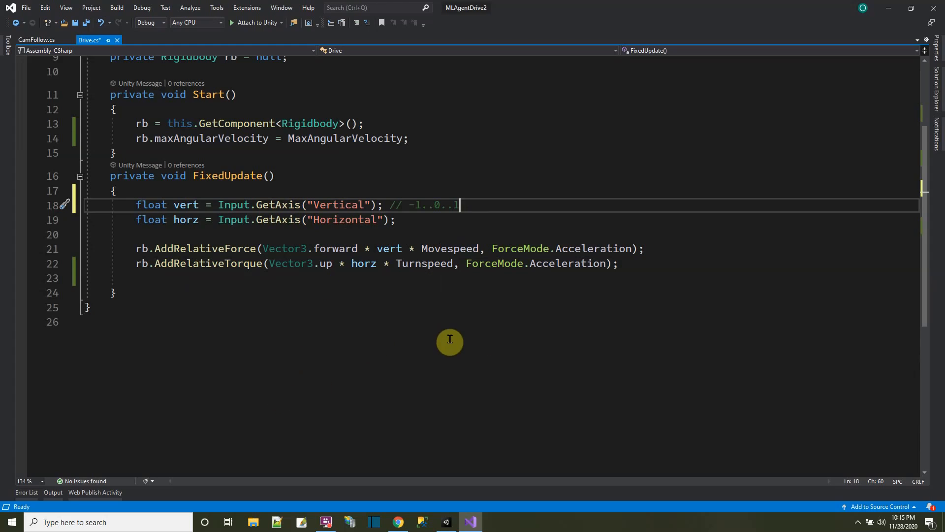
{"action": "mouse_move", "coordinate": [341, 218]}
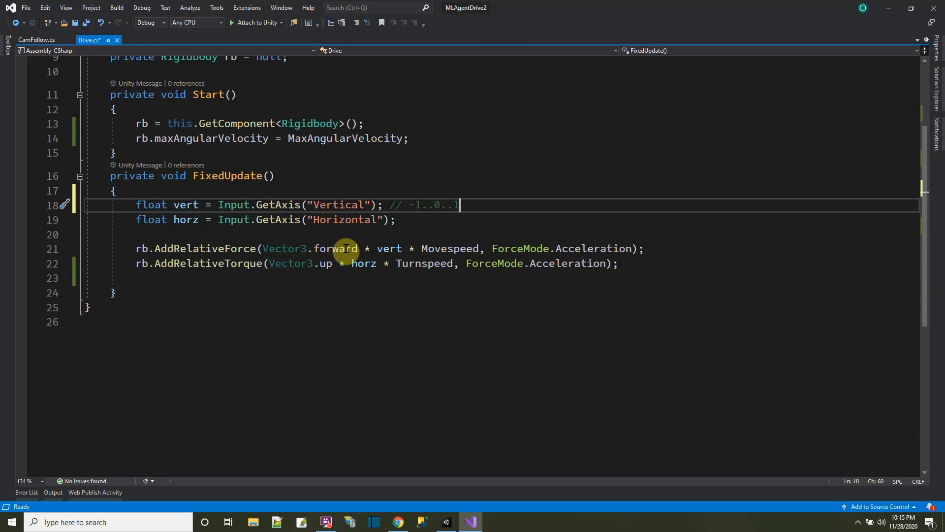
{"action": "mouse_move", "coordinate": [413, 262]}
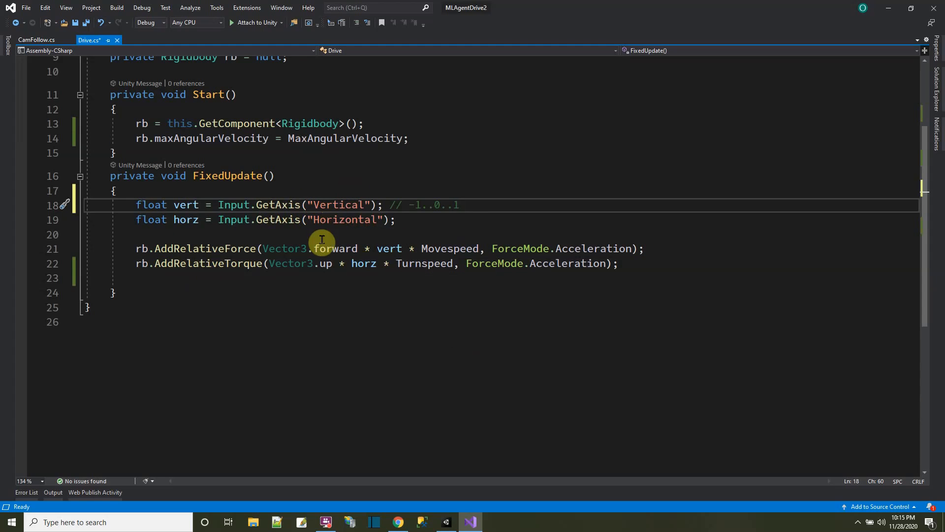
Step: Review the Drive and CamFollow scripts, save all open scripts, and switch back to the Unity editor
{"action": "scroll", "coordinate": [295, 192], "scroll_direction": "up", "scroll_amount": 2}
{"action": "scroll", "coordinate": [443, 350], "scroll_direction": "down", "scroll_amount": 1}
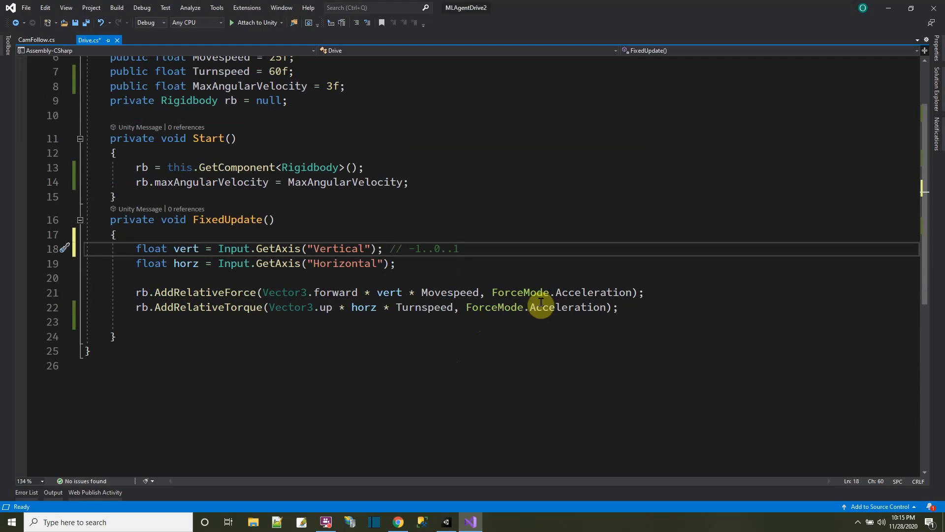
{"action": "scroll", "coordinate": [539, 344], "scroll_direction": "up", "scroll_amount": 2}
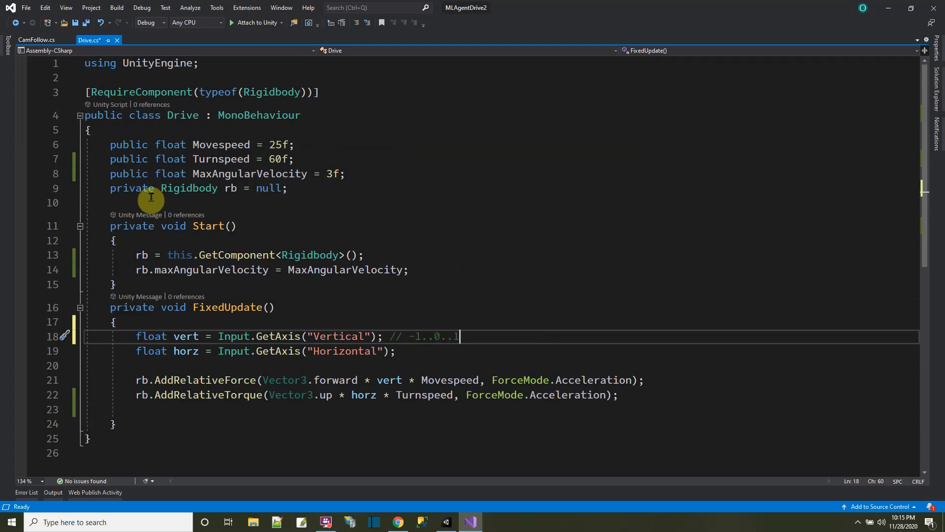
{"action": "left_click", "coordinate": [40, 44]}
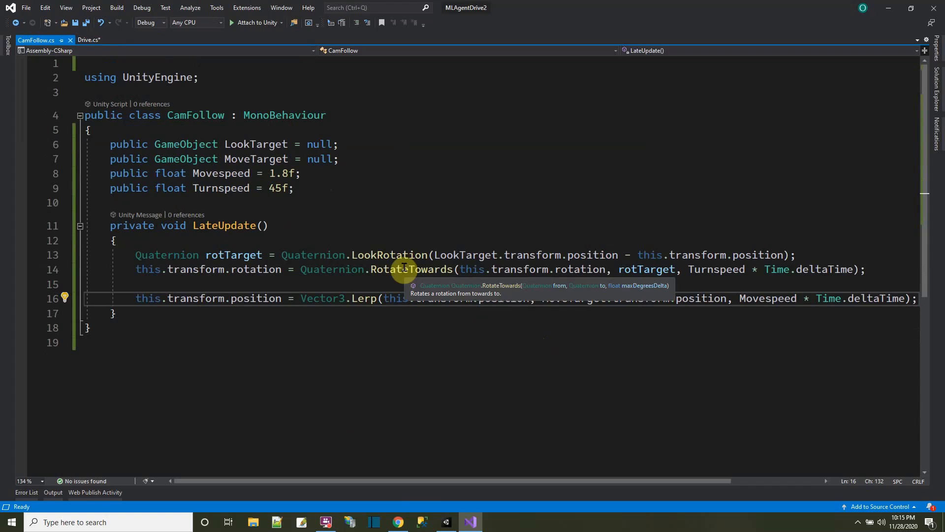
{"action": "left_click", "coordinate": [86, 25]}
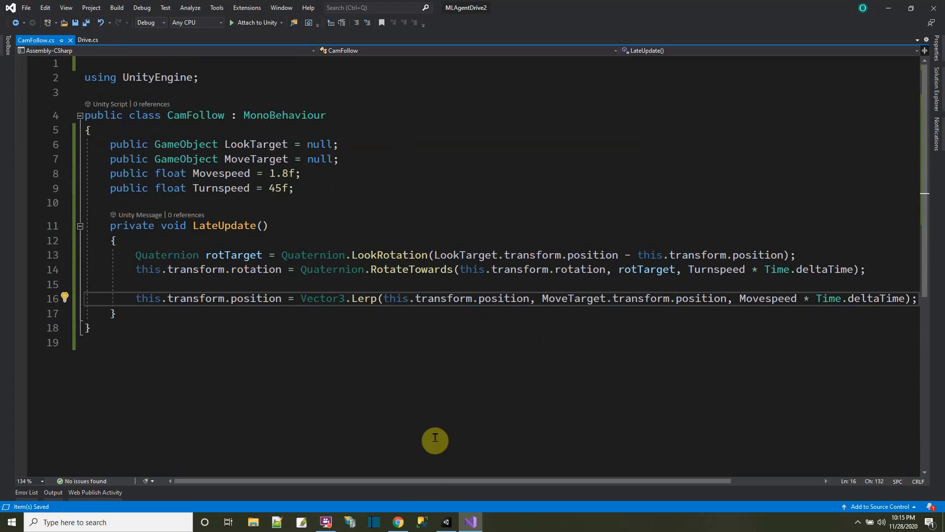
{"action": "left_click", "coordinate": [447, 523]}
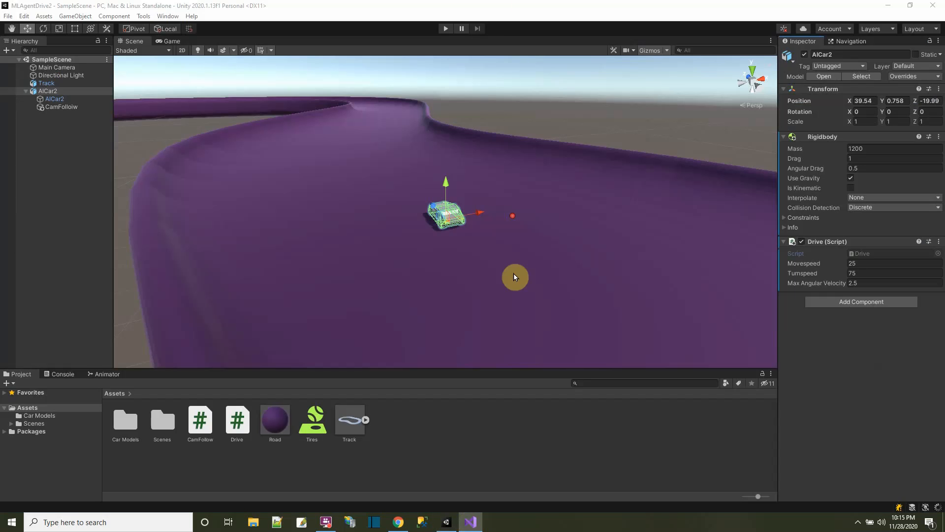
Step: Play-test the car on the track and set the Road material's Smoothness to 1 while the game is running
{"action": "left_click", "coordinate": [40, 59]}
{"action": "left_click", "coordinate": [445, 29]}
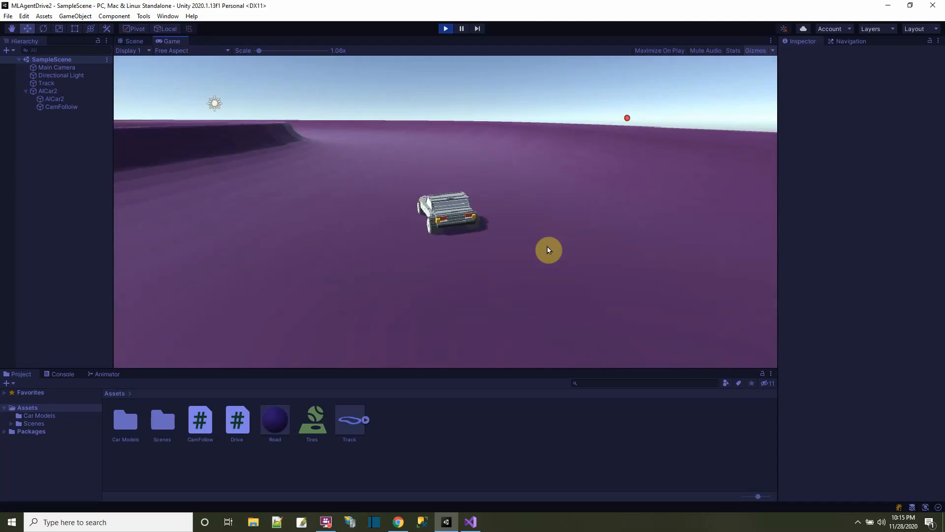
{"action": "left_click", "coordinate": [276, 423]}
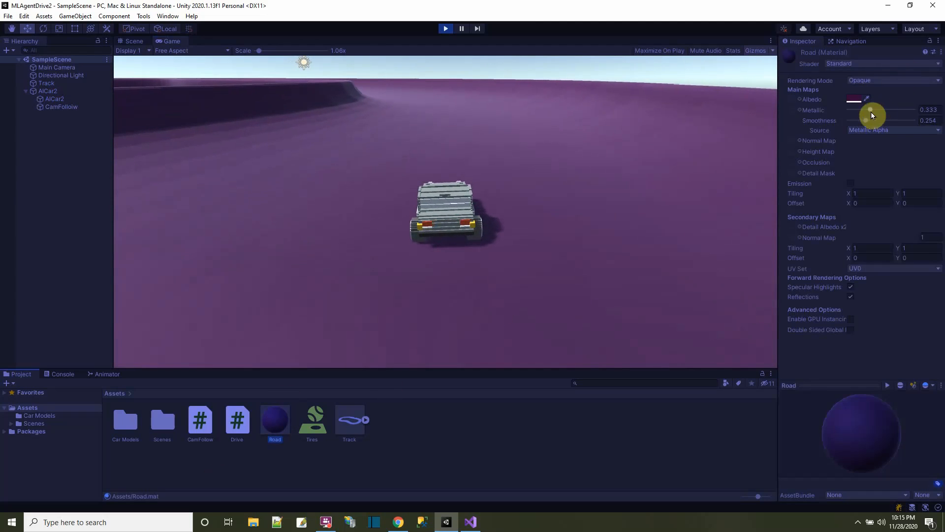
{"action": "left_click_drag", "start_coordinate": [866, 118], "coordinate": [913, 107]}
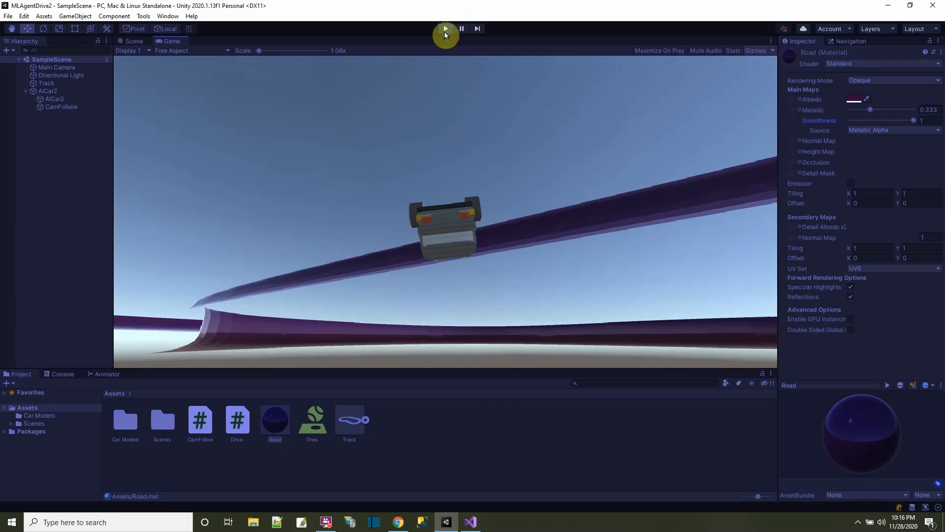
Step: Stop the play test and save SampleScene
{"action": "left_click", "coordinate": [445, 30]}
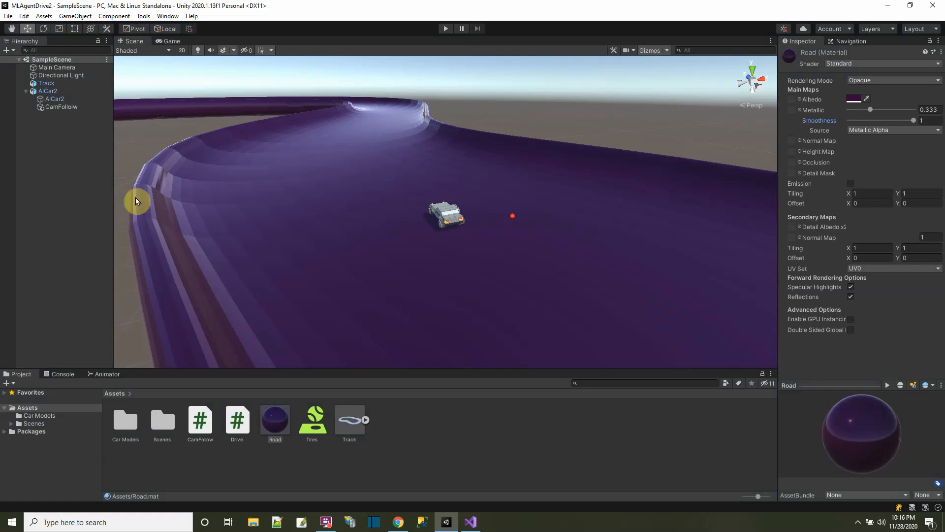
{"action": "left_click", "coordinate": [8, 15]}
{"action": "left_click", "coordinate": [21, 59]}
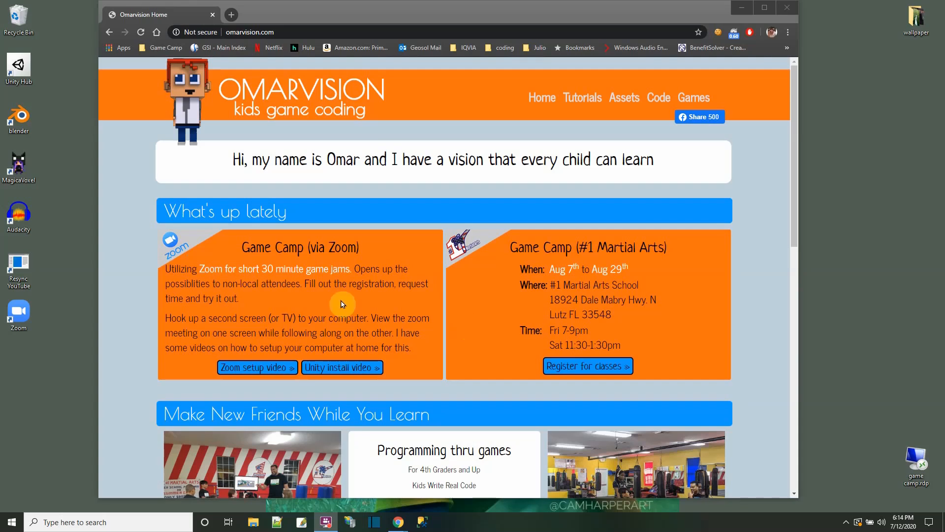
Step: Browse the Tutorials and Games pages of the Omarvision website in Chrome
{"action": "left_click", "coordinate": [582, 99]}
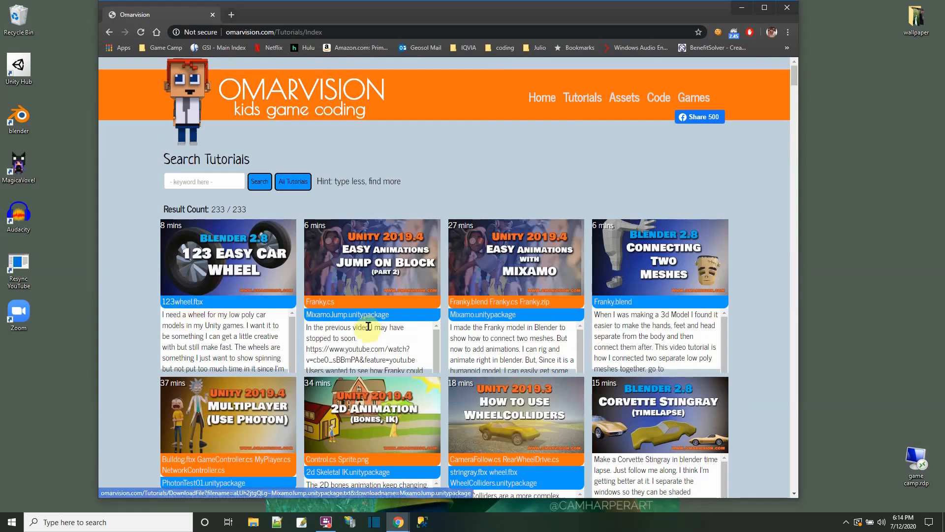
{"action": "left_click", "coordinate": [323, 304]}
{"action": "key", "text": "ctrl+w"}
{"action": "scroll", "coordinate": [416, 285], "scroll_direction": "down", "scroll_amount": 12}
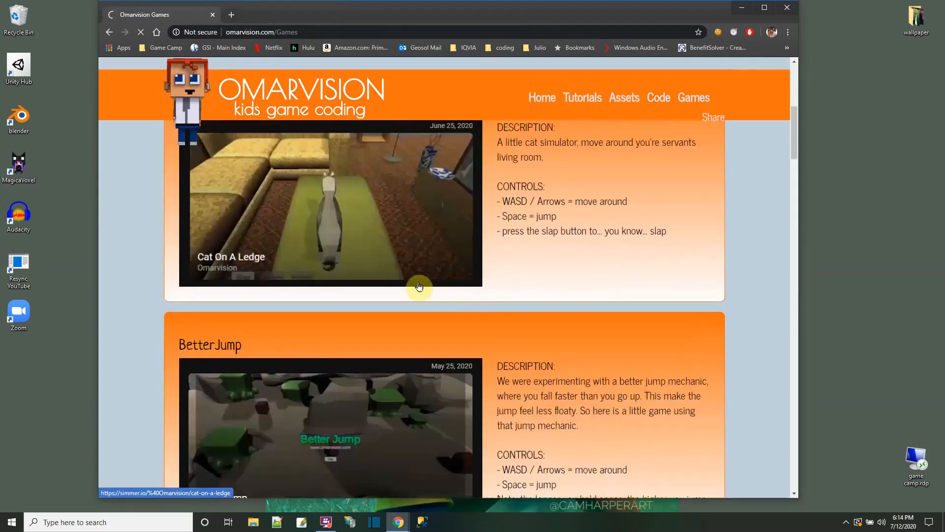